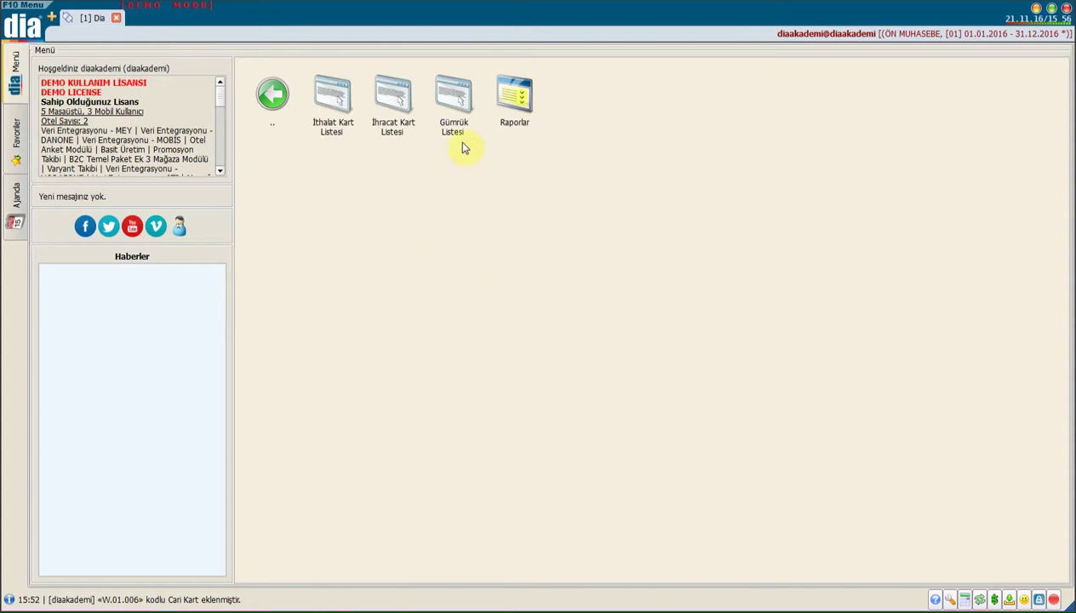
Step: Open the customs directorate list and load the predefined Gümrük Müdürlükleri entries into it
double_click(455, 100)
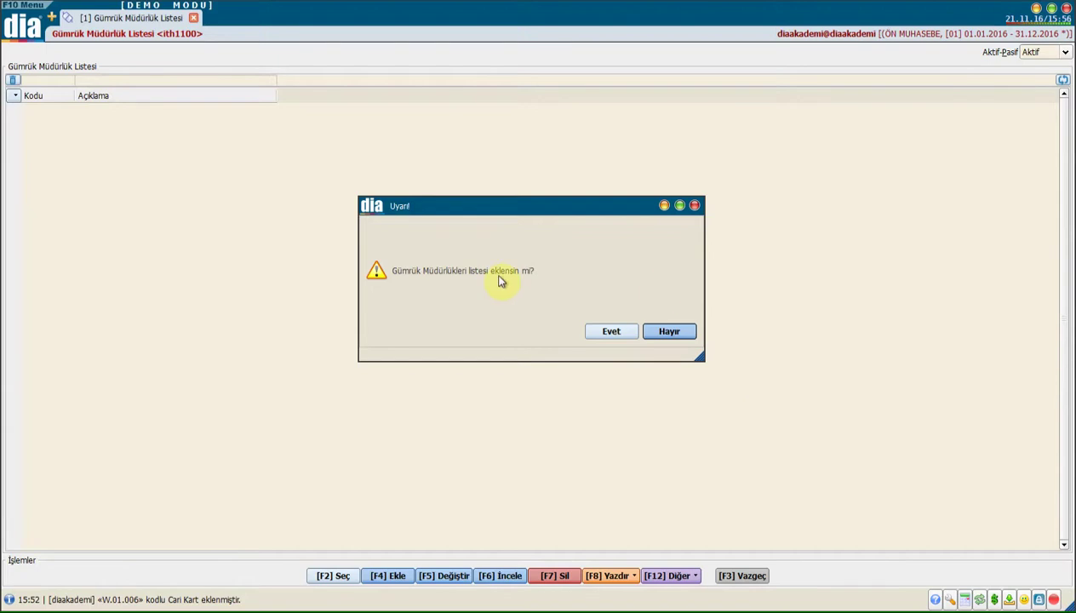
left_click(615, 332)
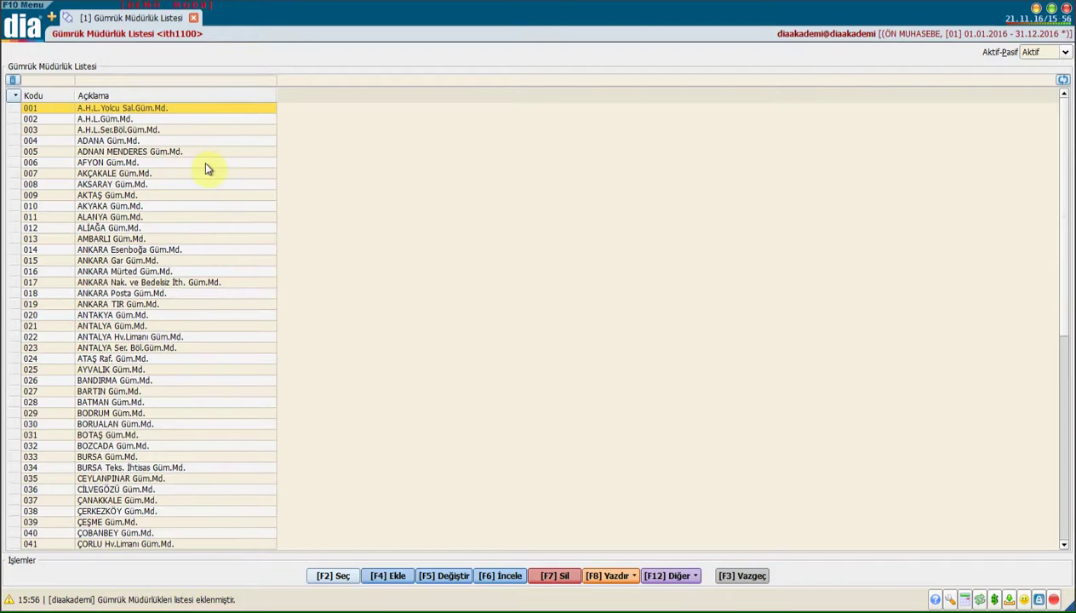
scroll(243, 363, "down", 9)
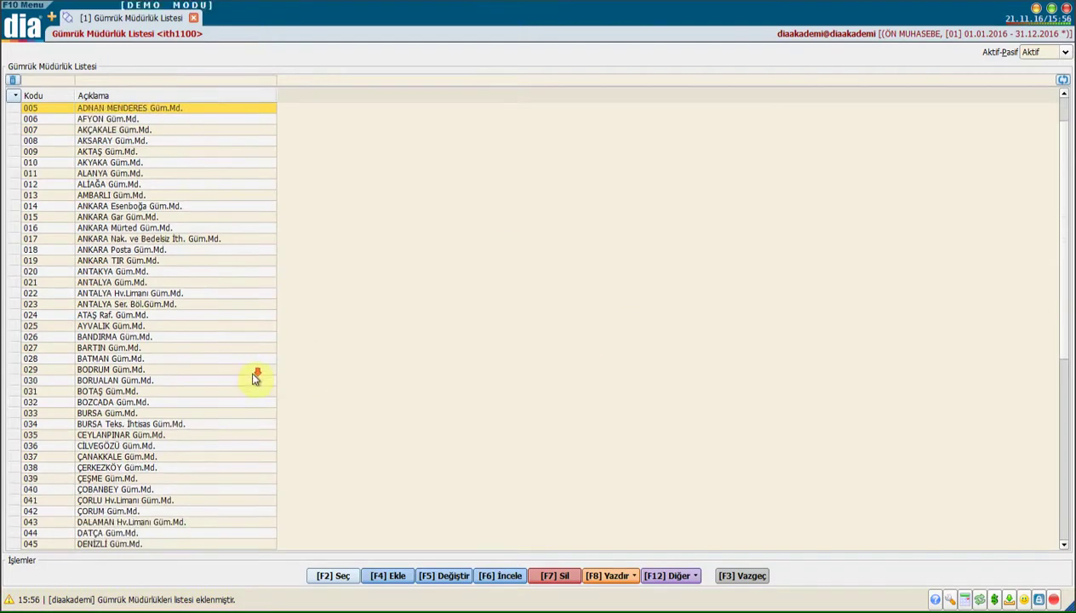
scroll(213, 226, "down", 3)
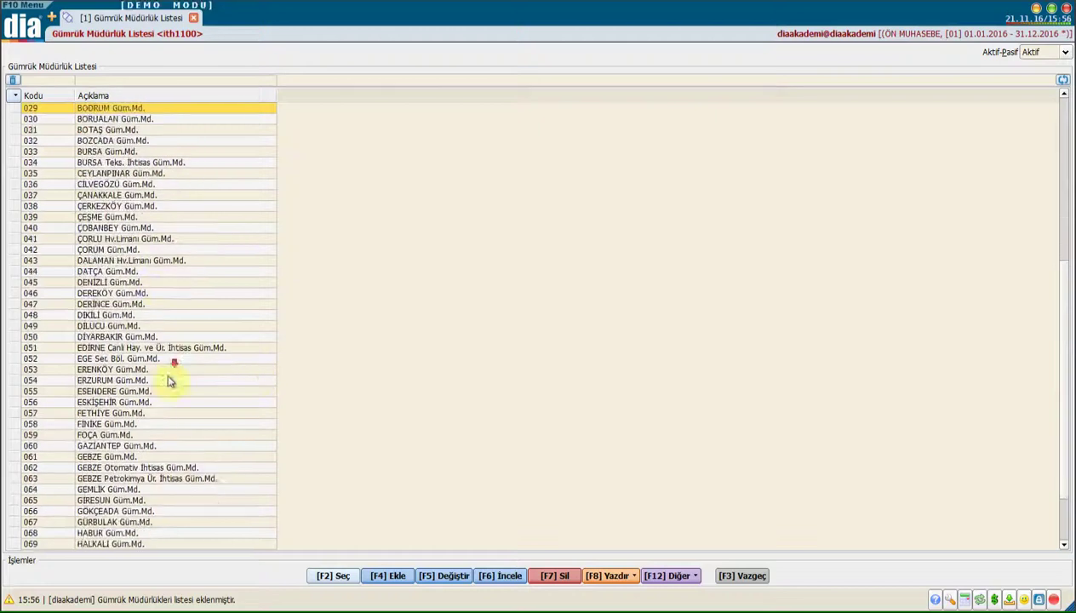
Step: View the entry form for a new customs directorate, discard it and close the directorate list
left_click(394, 577)
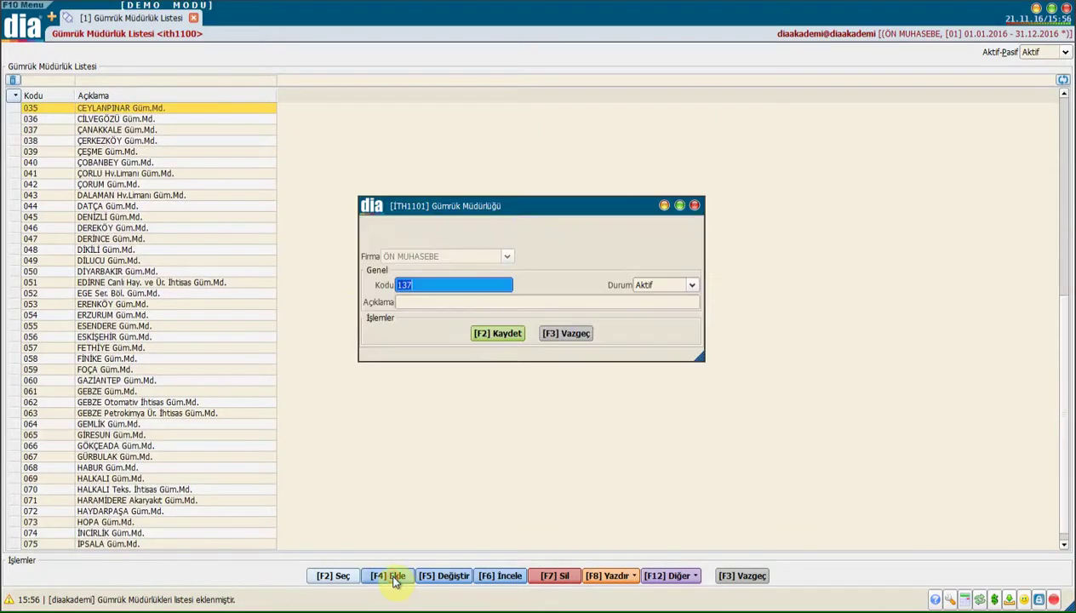
left_click(573, 335)
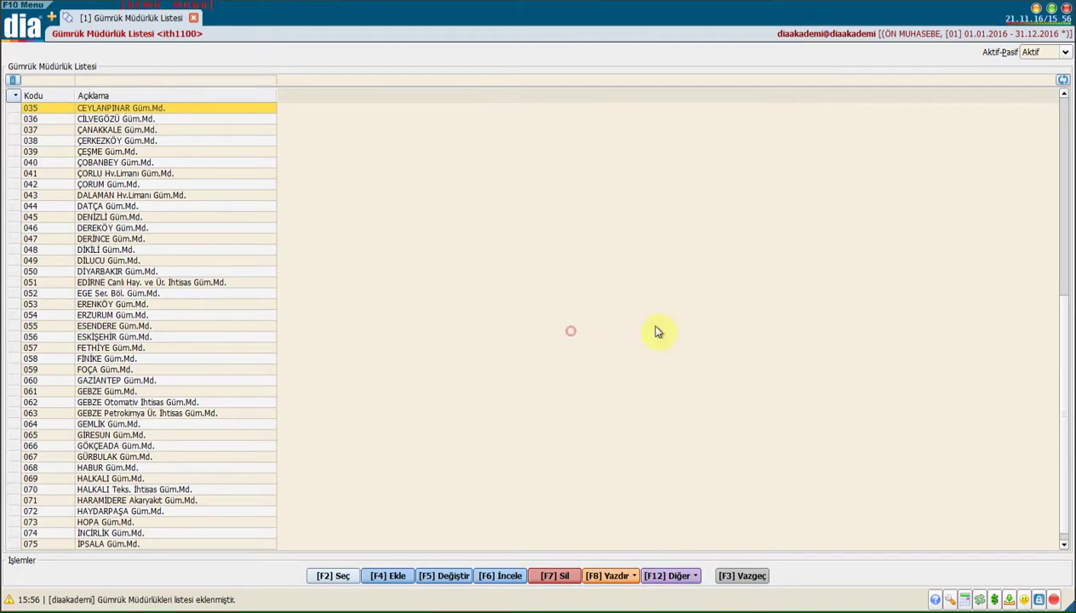
left_click(747, 577)
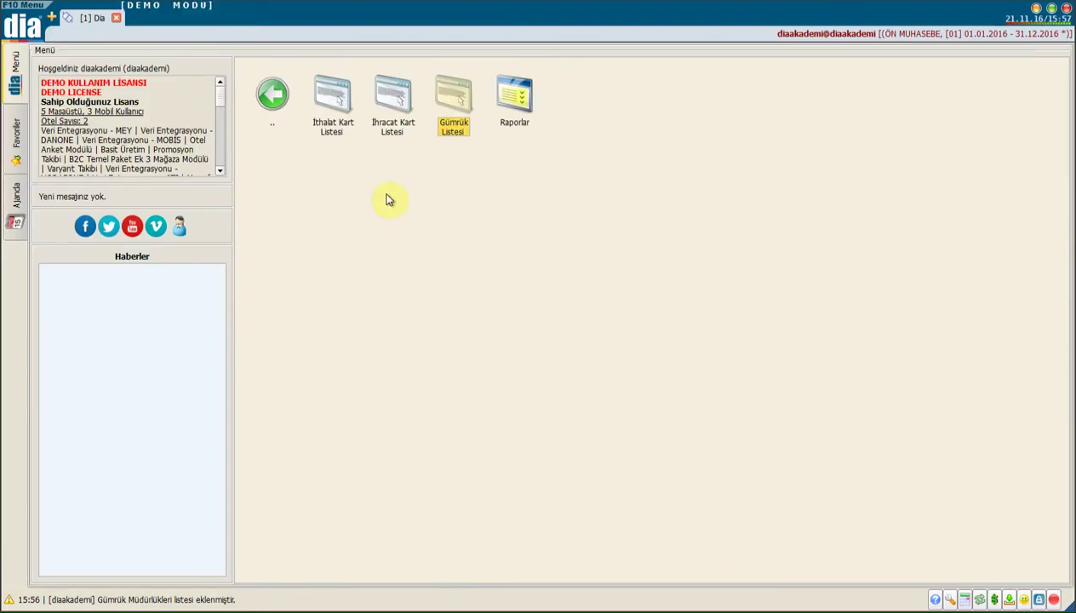
Step: Start a new import card in the İthalat Kart list with the description KASIM AYI İTHALAT
double_click(328, 99)
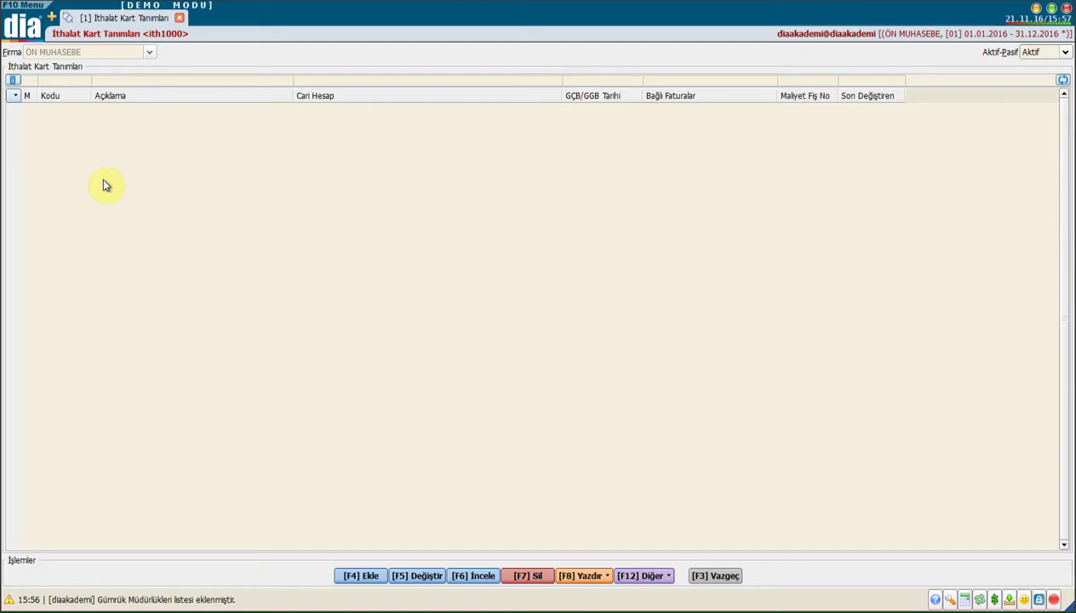
key("F4")
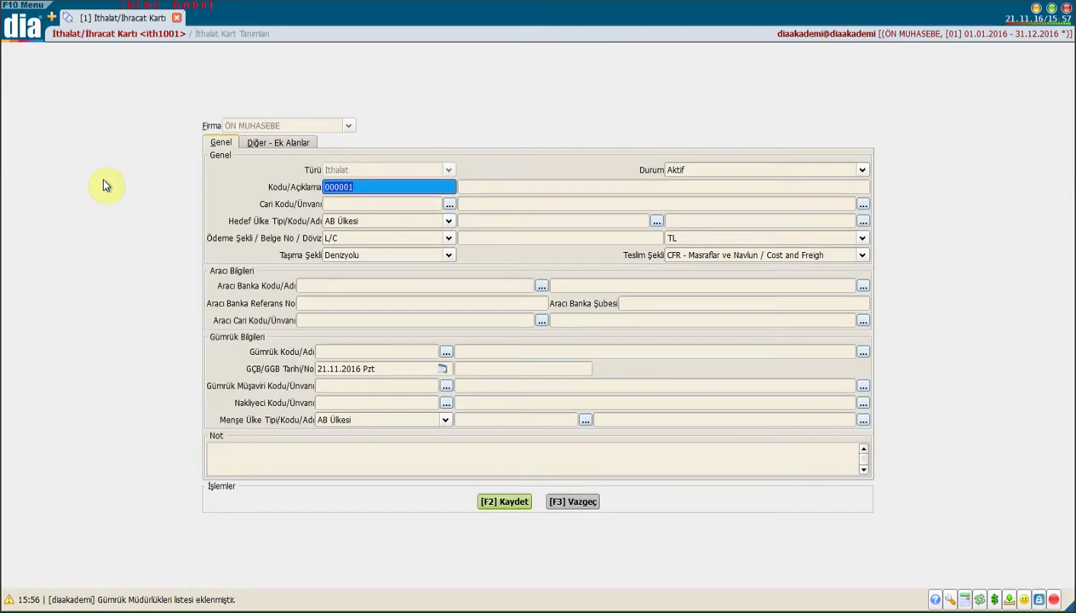
left_click(374, 189)
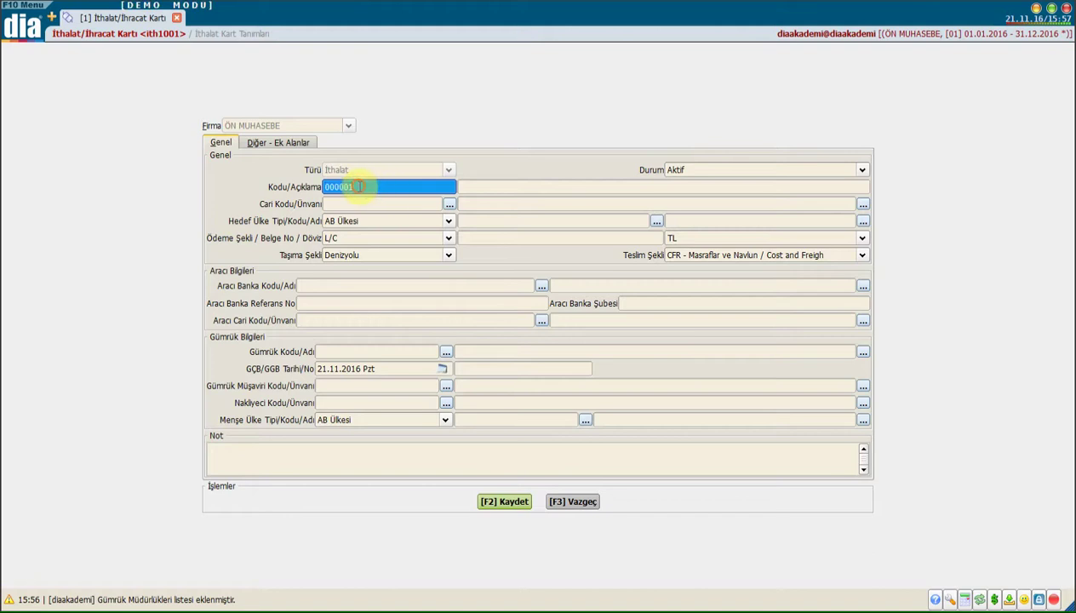
left_click(512, 186)
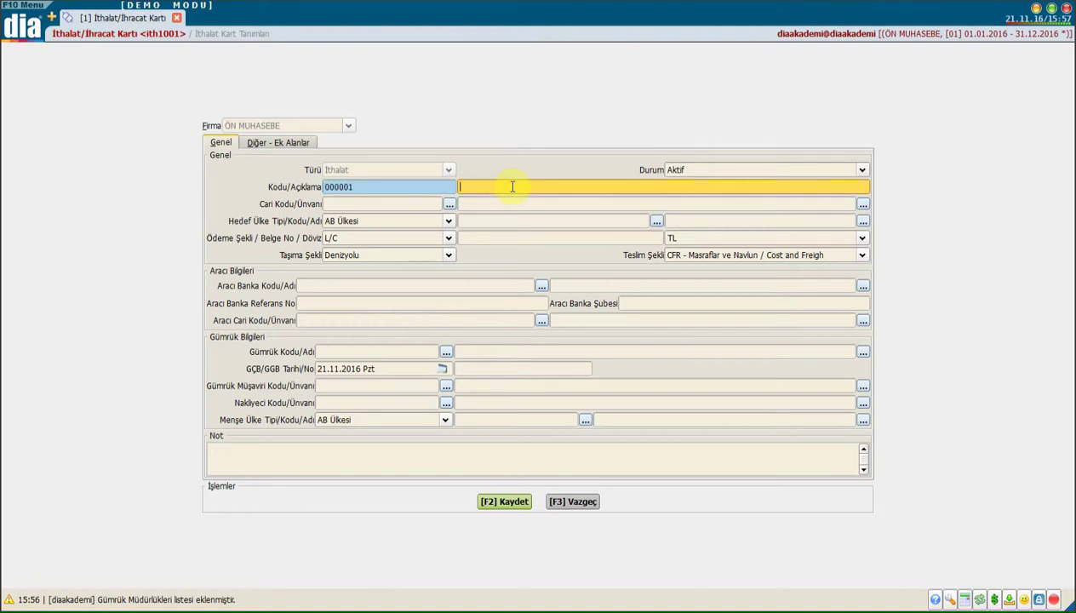
type("KASIM AYI İTHALAT")
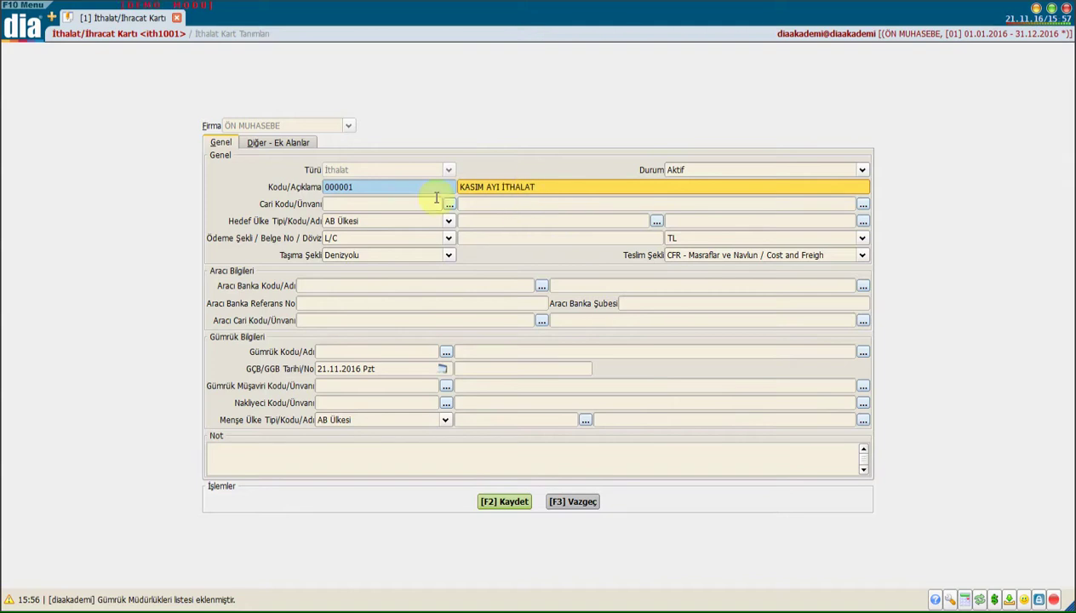
Step: Assign SAMSUNG ELECTRONİCS C.O.LTD. as the card's current account and set the target country to AB Ülkesi, AUS (AVUSTRALYA)
left_click(341, 205)
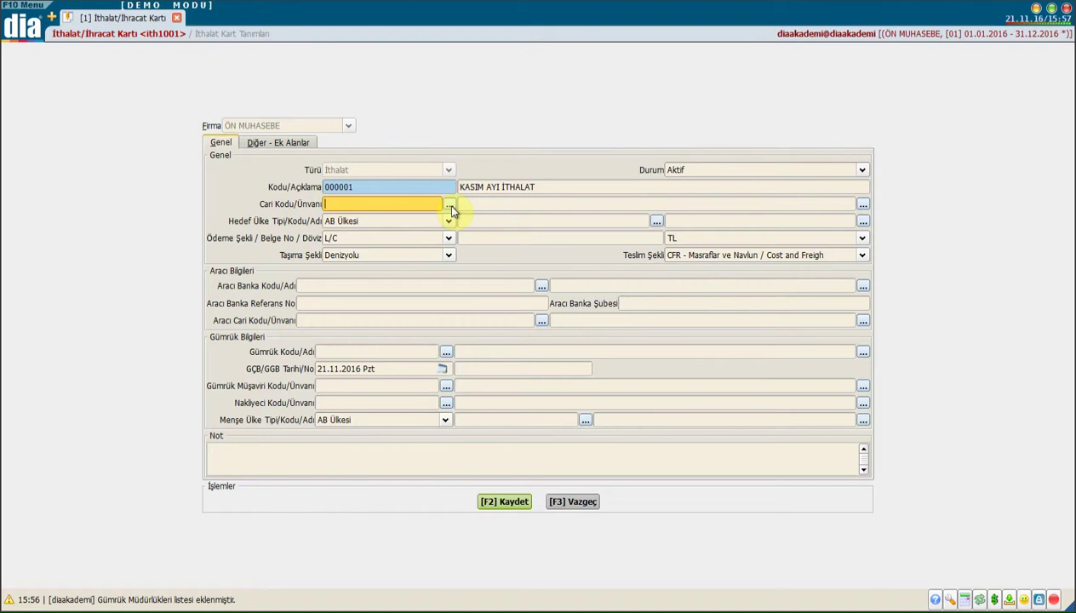
left_click(451, 205)
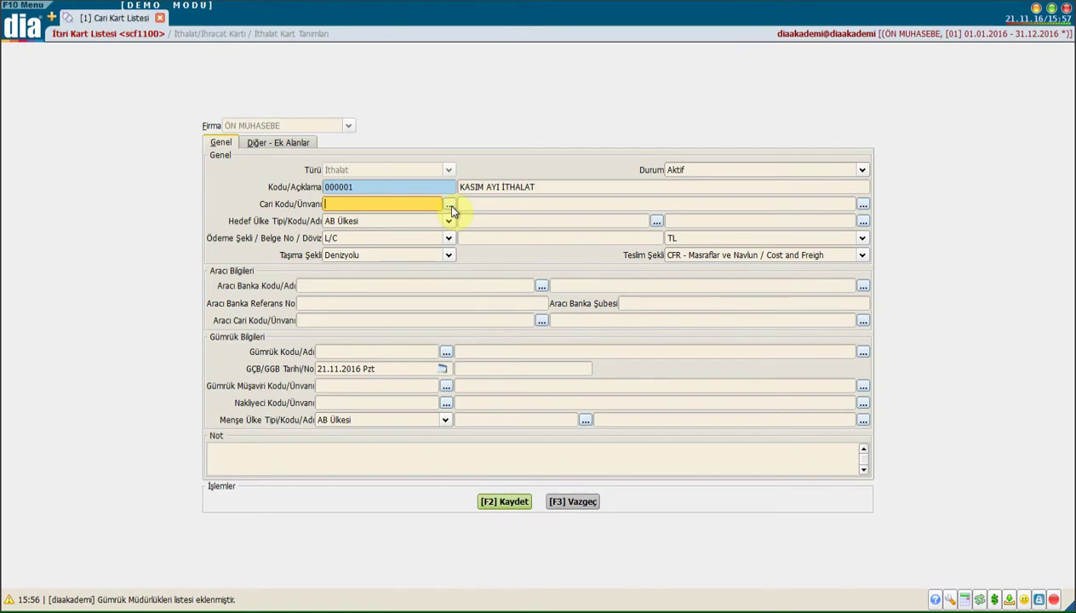
left_click(354, 219)
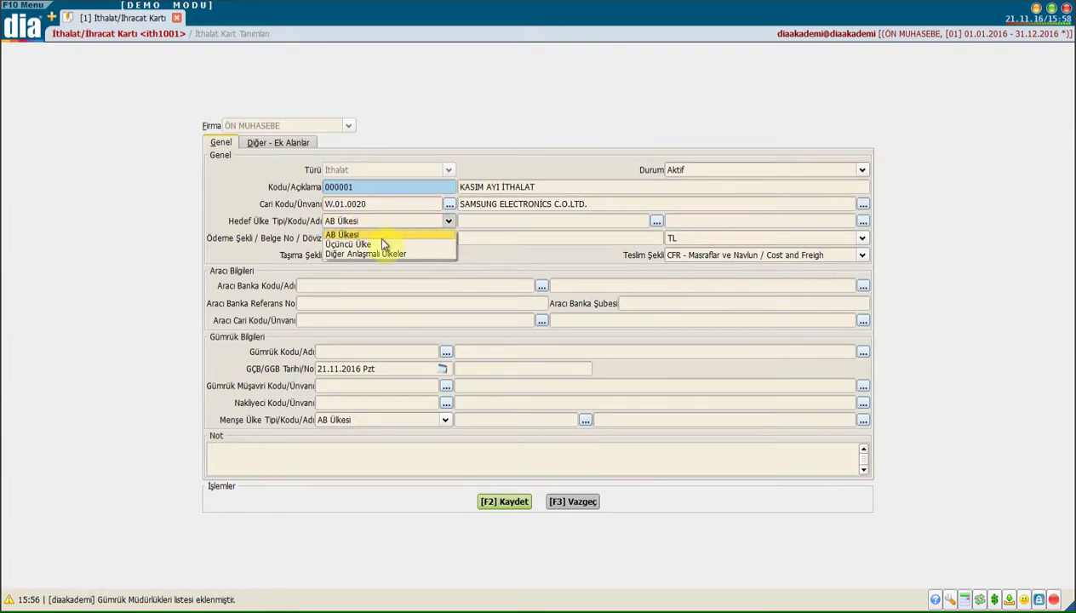
left_click(433, 236)
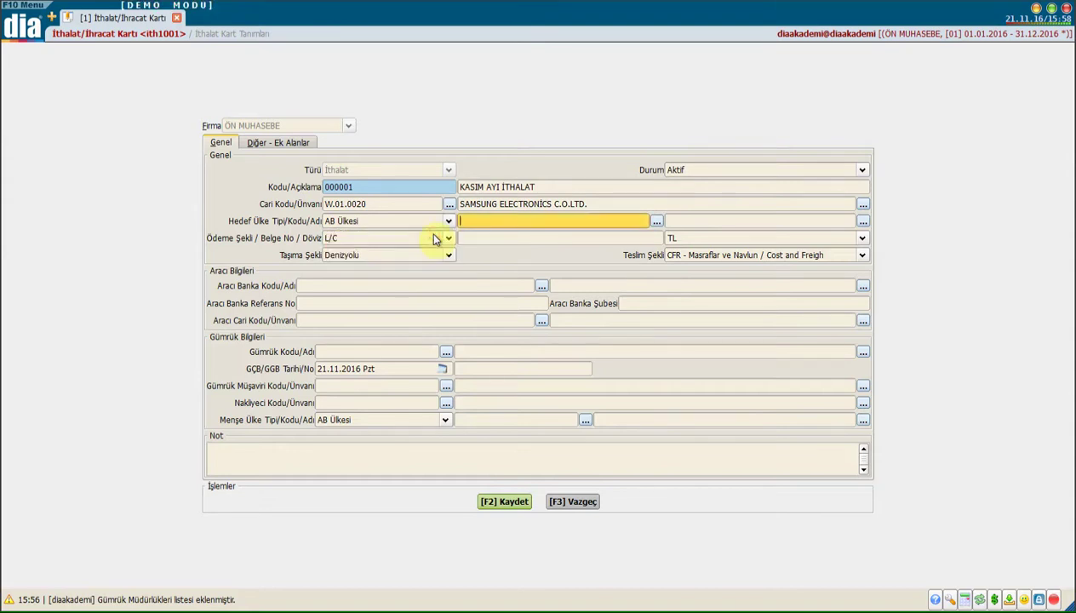
left_click(657, 222)
left_click(67, 180)
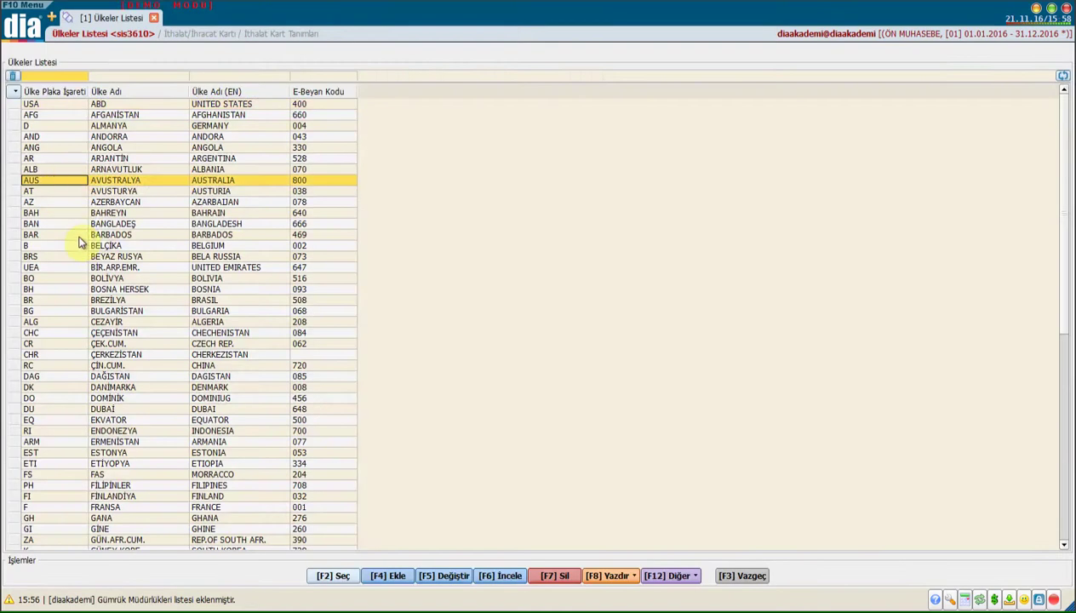
left_click(334, 576)
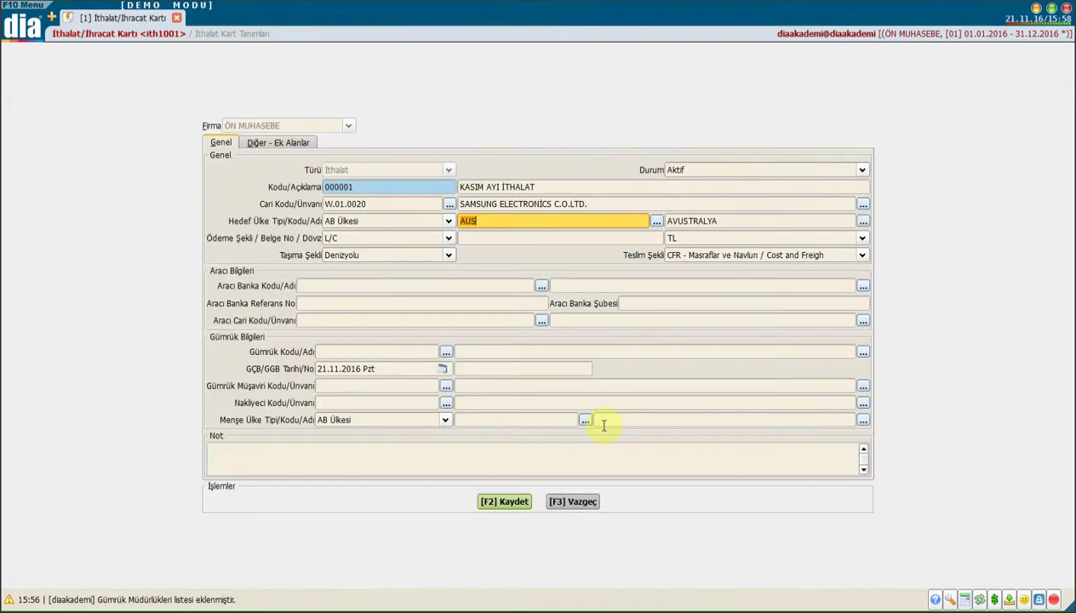
Step: Set the payment method to CASH, with document number 125463 and USD as the currency
left_click(349, 239)
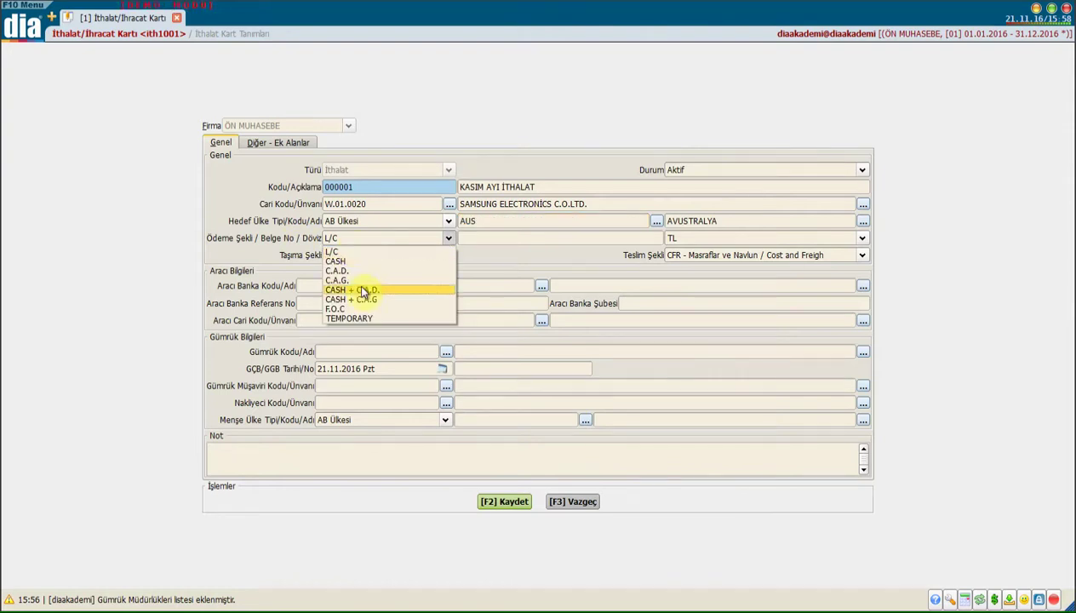
key("Up")
key("Return")
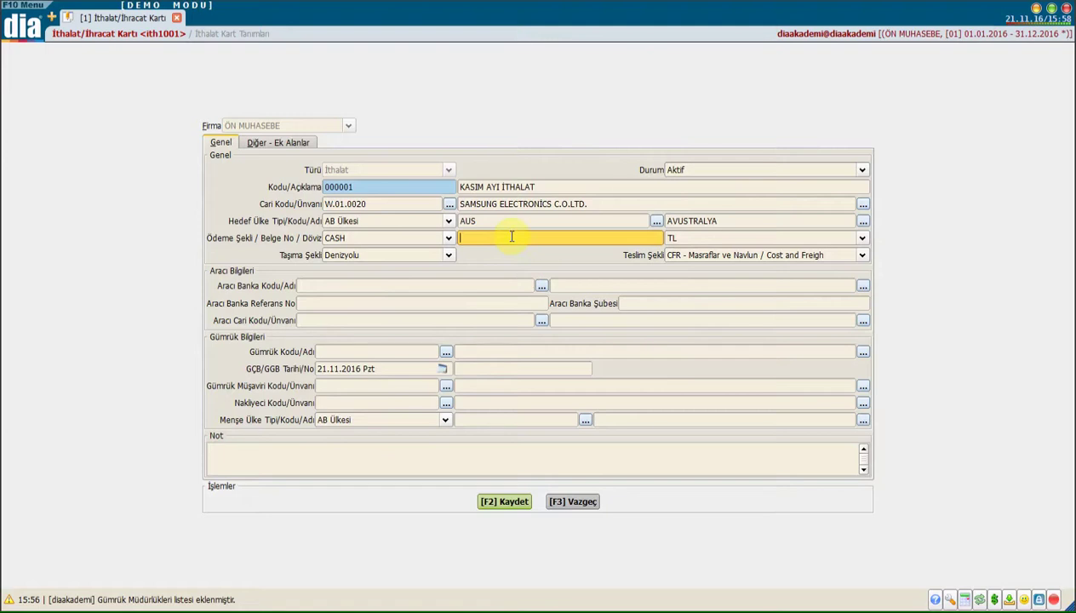
type("125463")
left_click(692, 241)
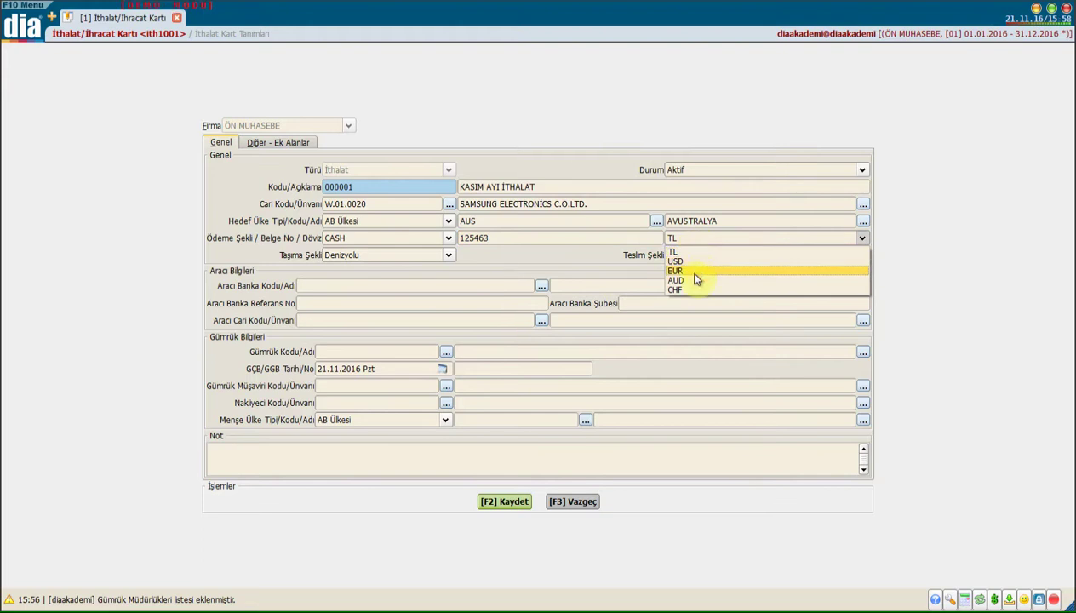
left_click(689, 262)
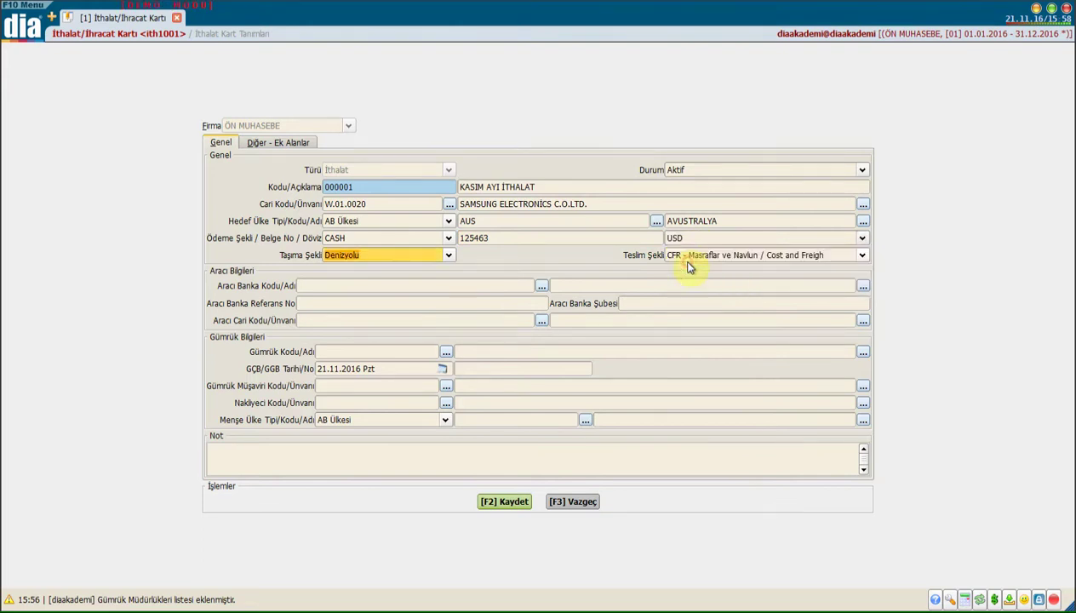
Step: Set the transport method to Kargo and the delivery method to DAT - Terminalde Teslim / Delivered At Terminal
left_click(386, 259)
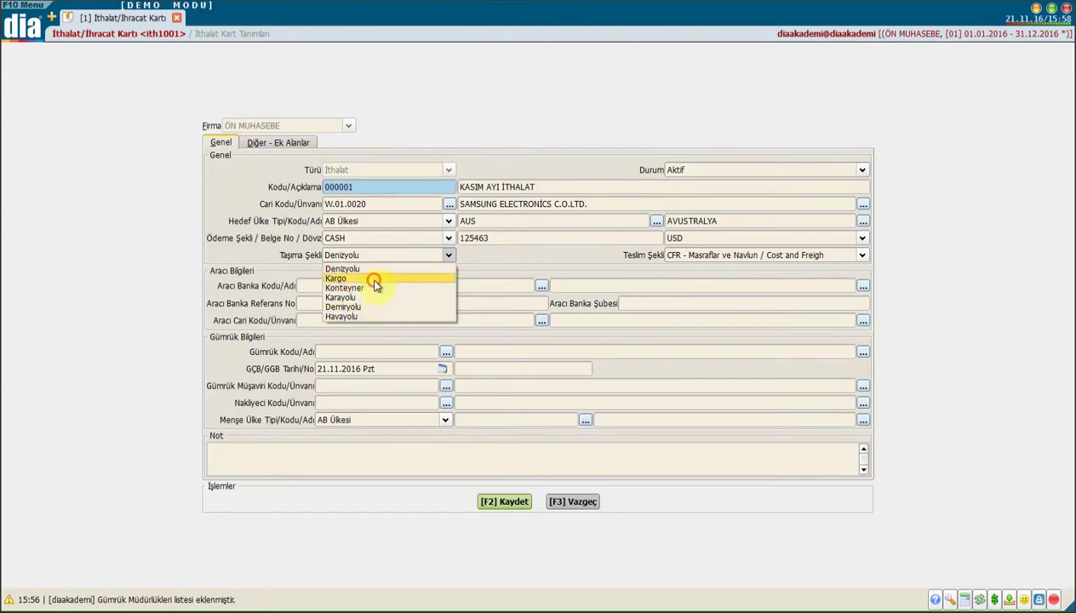
left_click(377, 278)
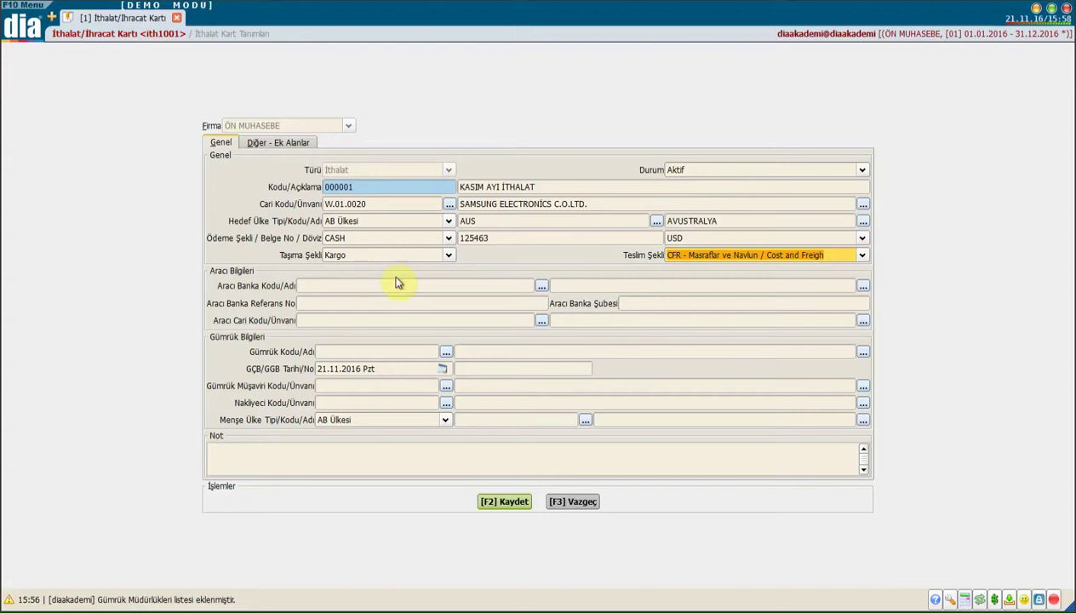
left_click(723, 254)
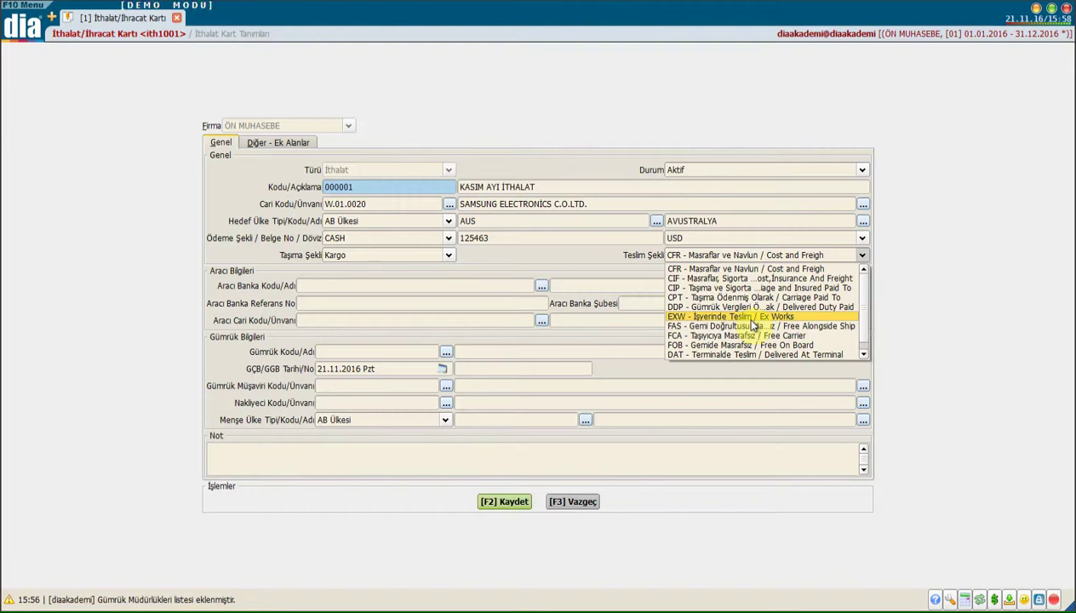
scroll(752, 326, "down", 1)
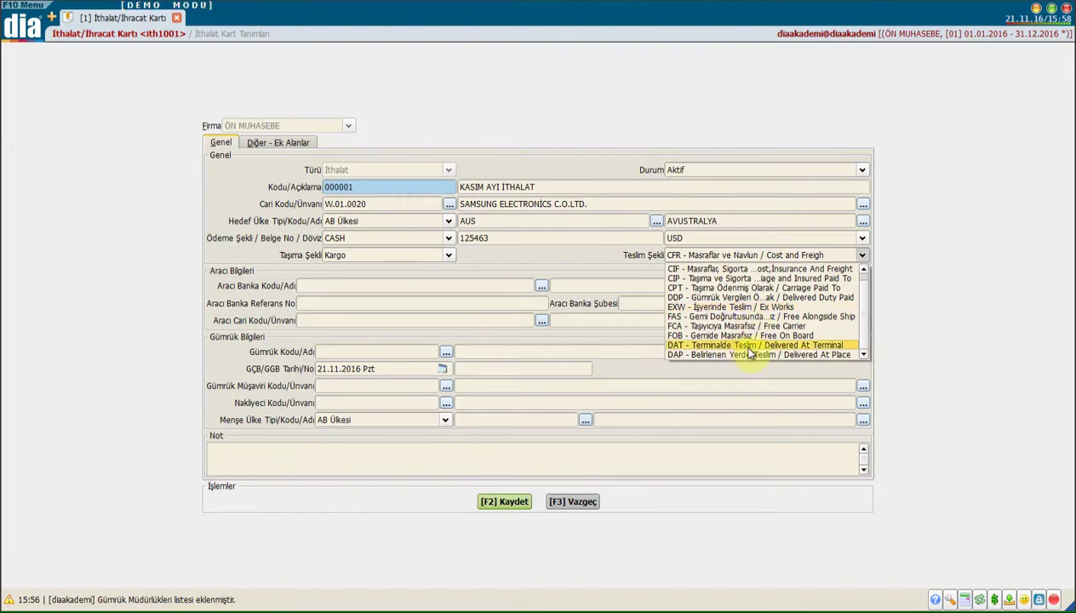
scroll(744, 355, "up", 1)
left_click(745, 355)
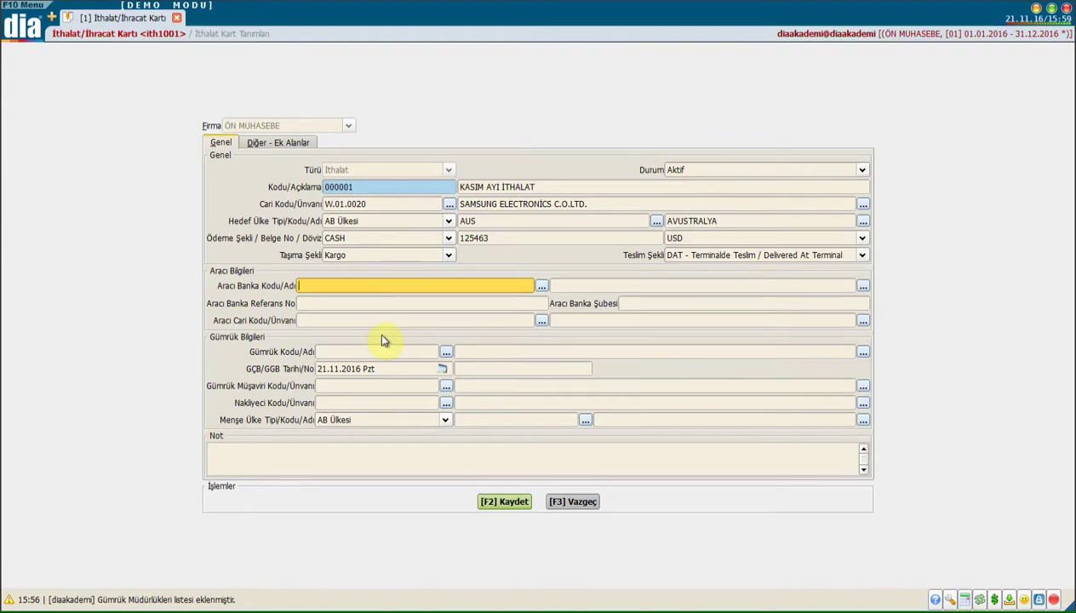
Step: Choose GARANTİ (02) as the intermediary bank, with reference number 00000 and branch XXX
left_click(541, 288)
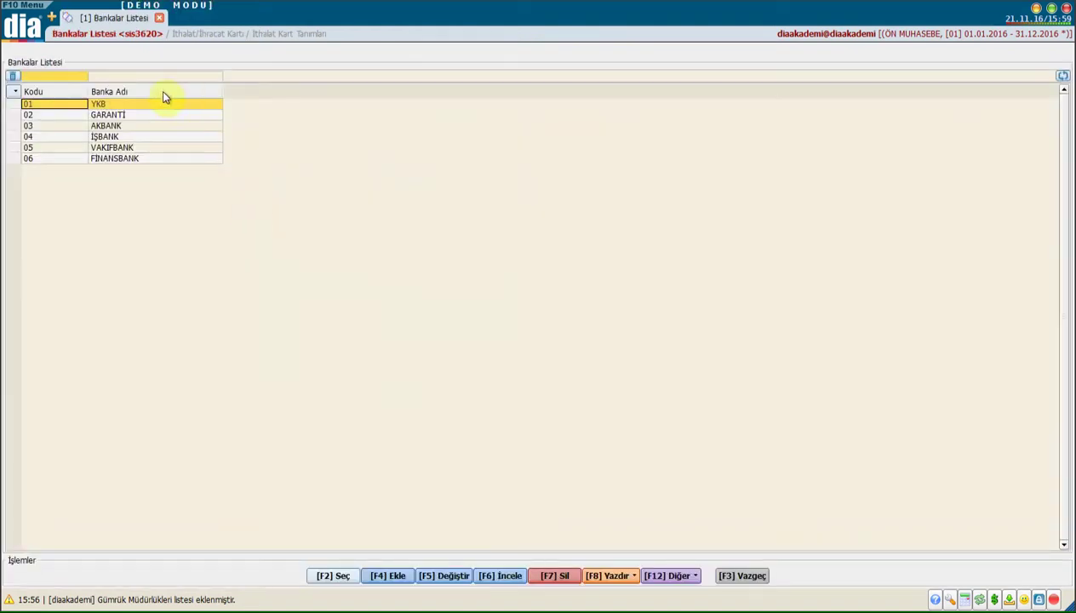
double_click(122, 117)
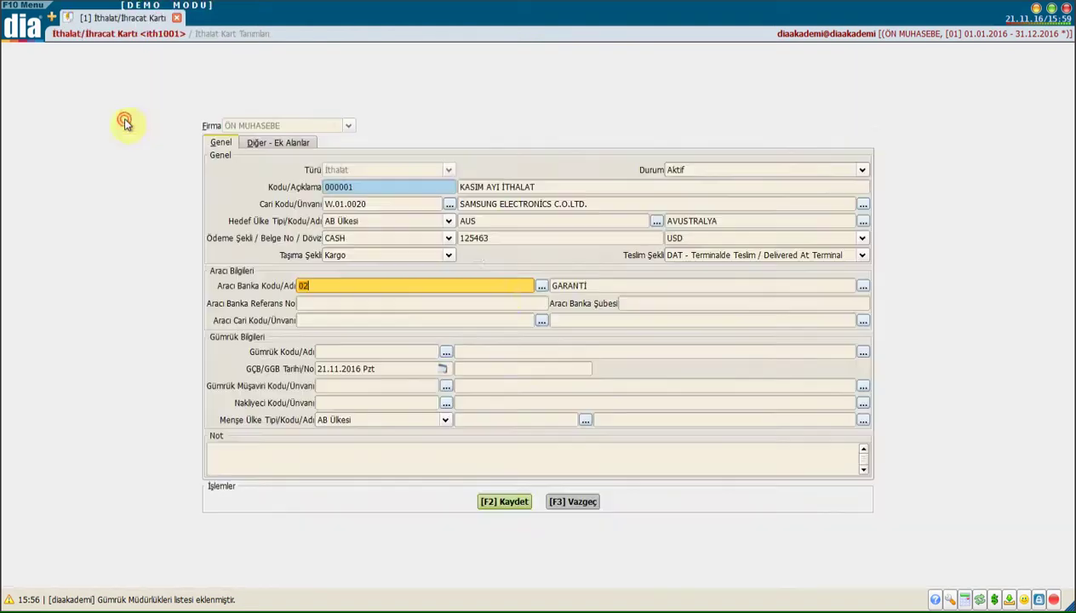
left_click(354, 307)
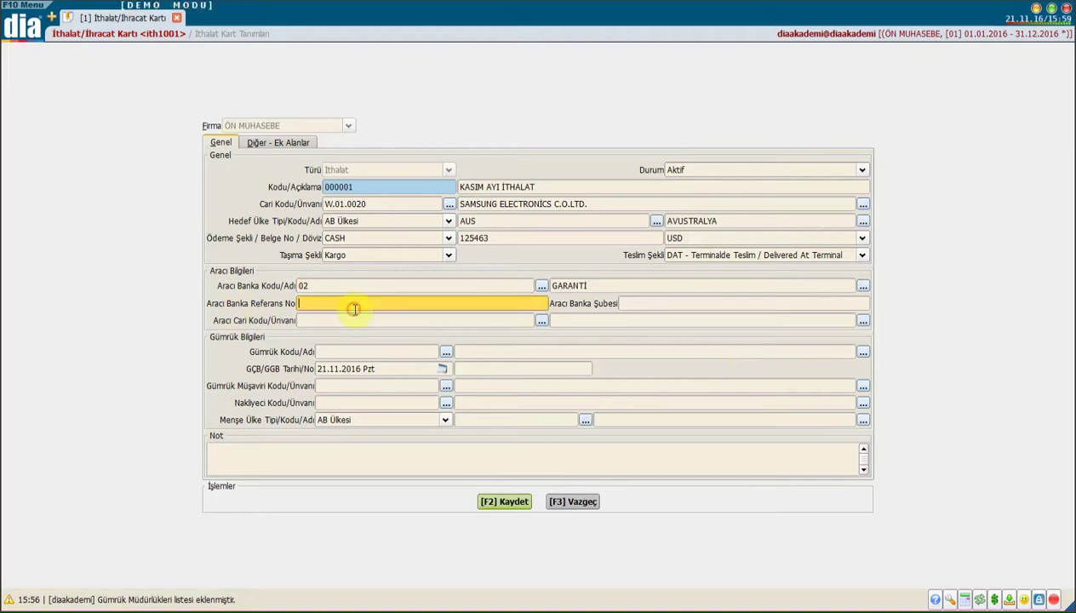
type("00000")
left_click(693, 302)
type("XX")
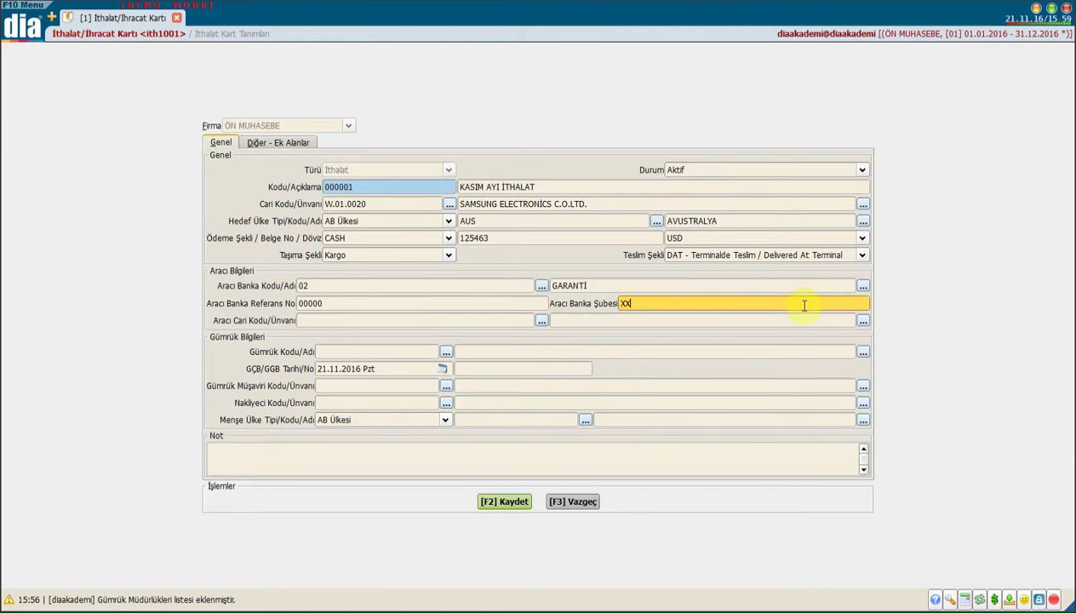
type("X")
Step: Leave the intermediary account empty and select ANTALYA Güm.Md. (021) as the customs office
left_click(366, 320)
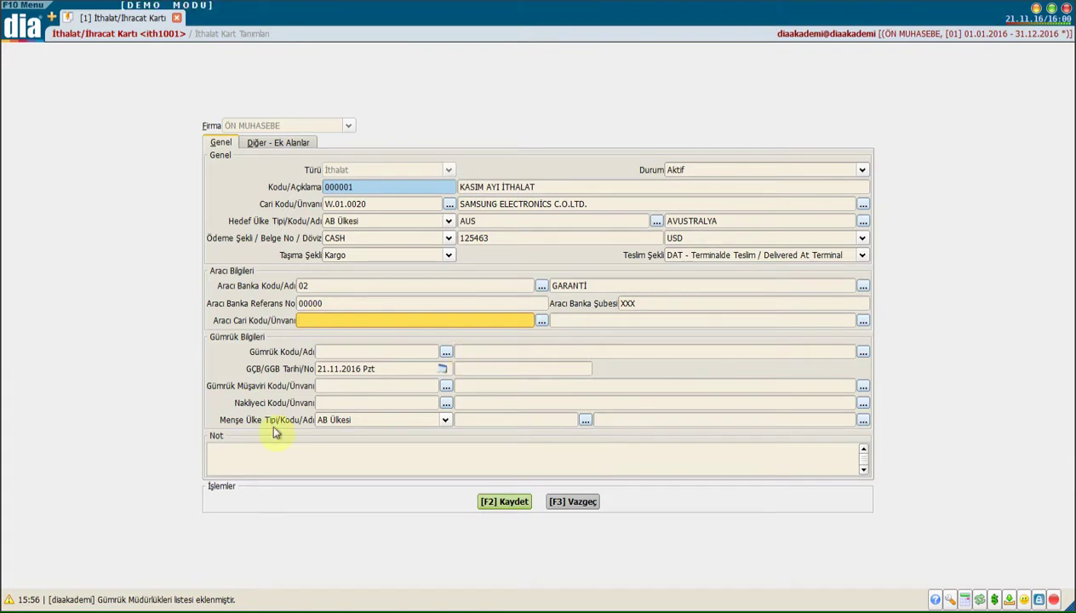
left_click(341, 351)
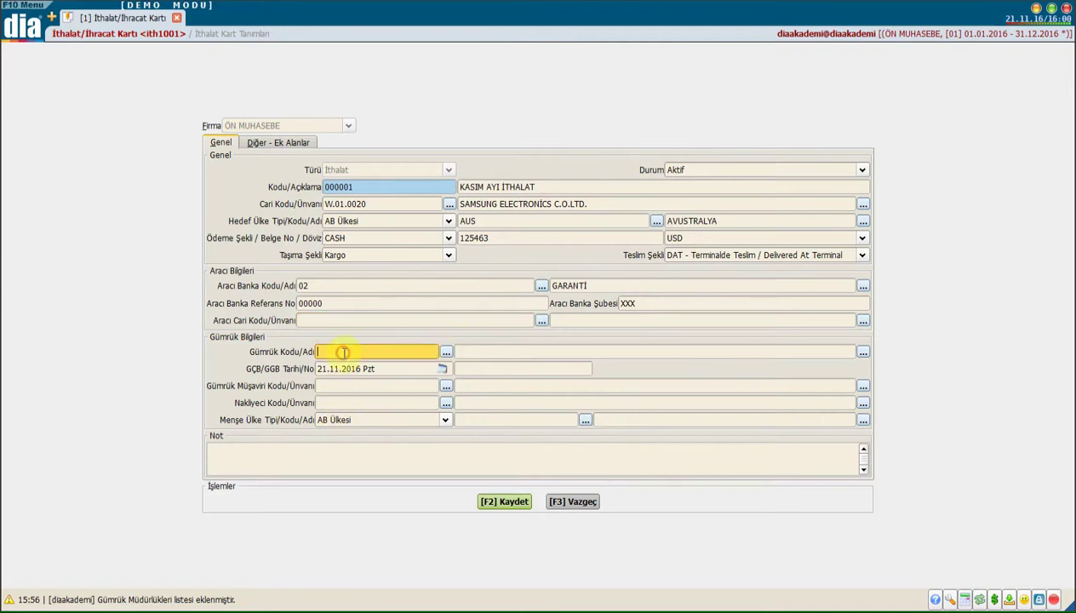
left_click(443, 353)
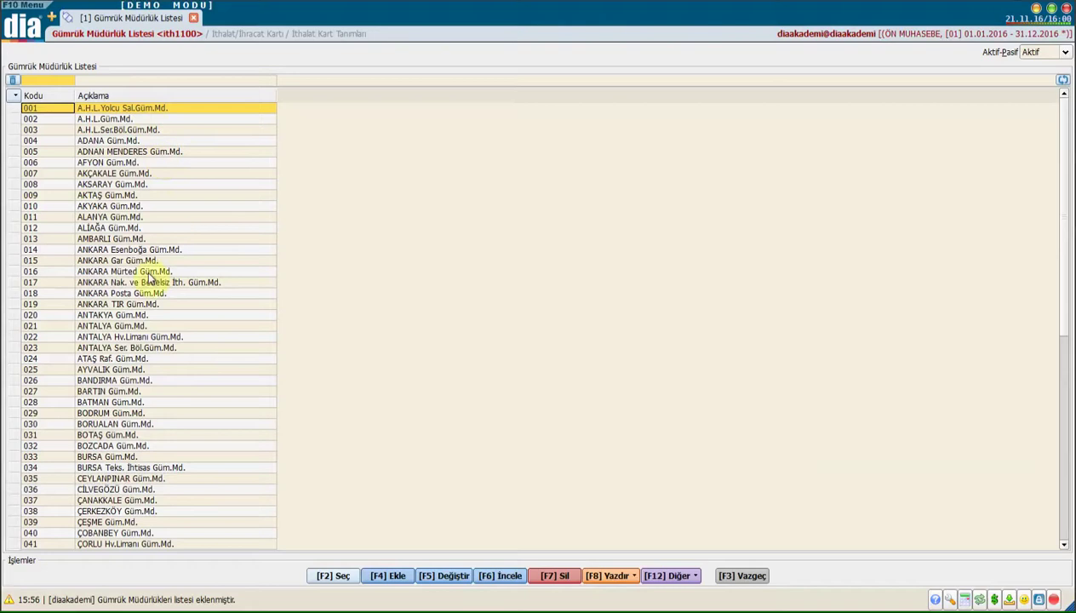
double_click(132, 325)
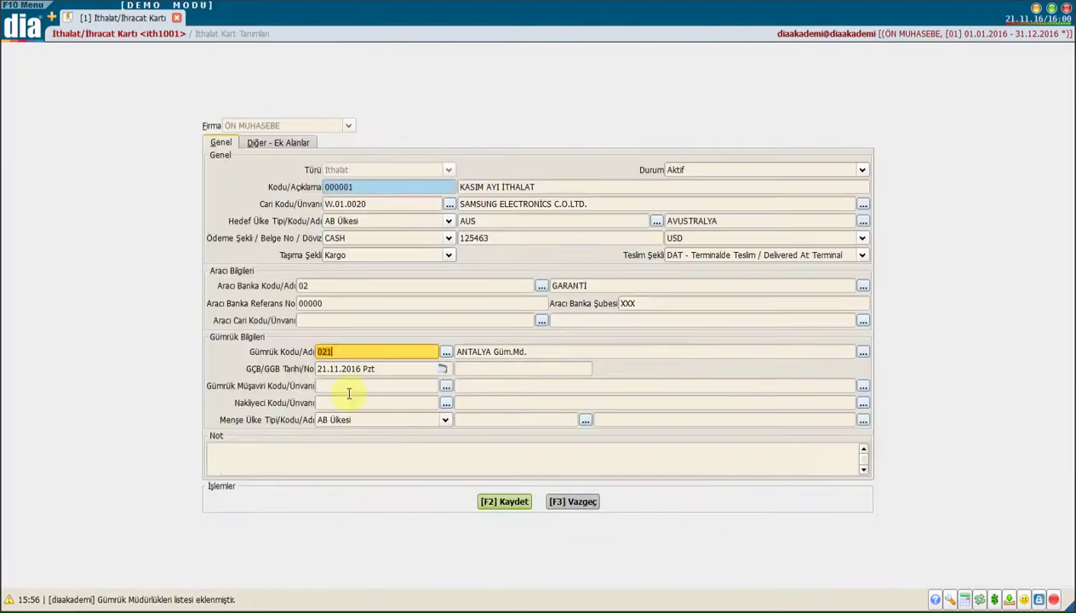
Step: Enter GÇB/GGB number 215847 and choose AYGEN GLOBAL LOJİSTİK VE GÜMRÜK MÜŞAVİRLİĞİ LTD. ŞTİ. (W.01.004) as the customs consultant
left_click(324, 370)
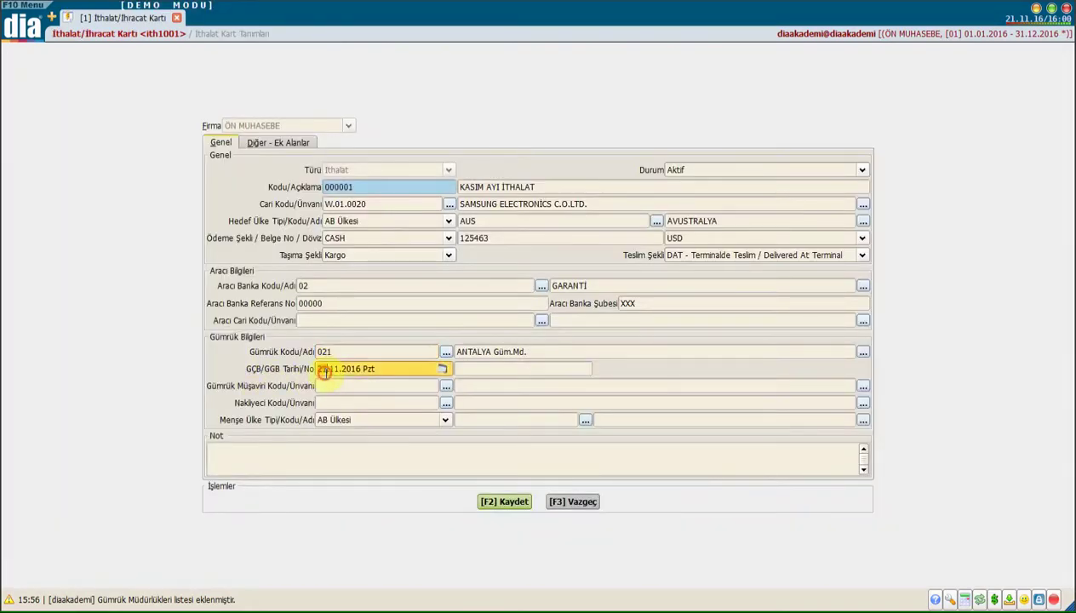
left_click(467, 369)
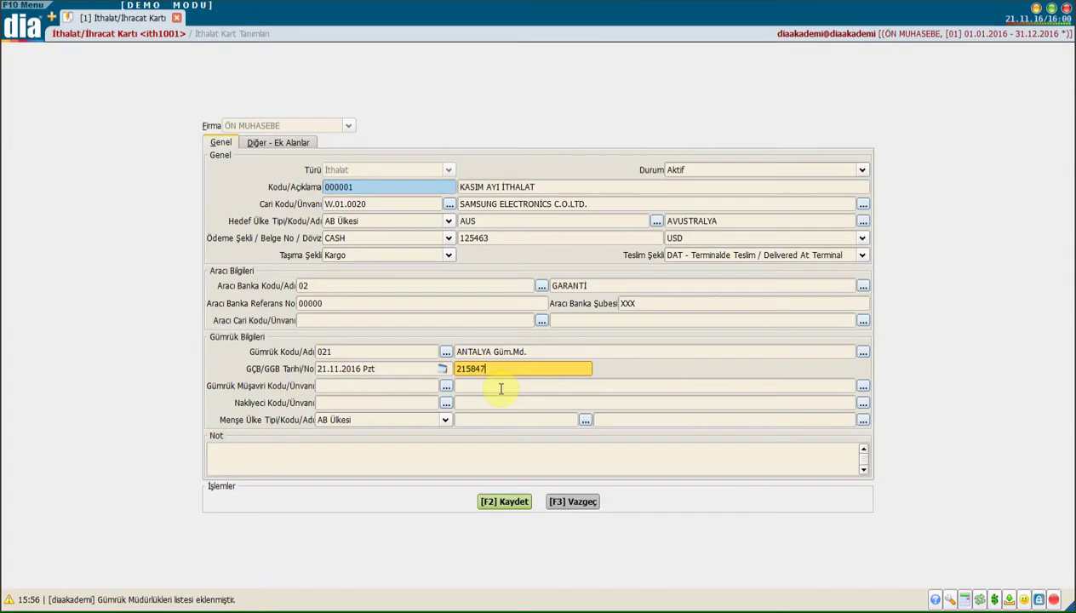
left_click(334, 387)
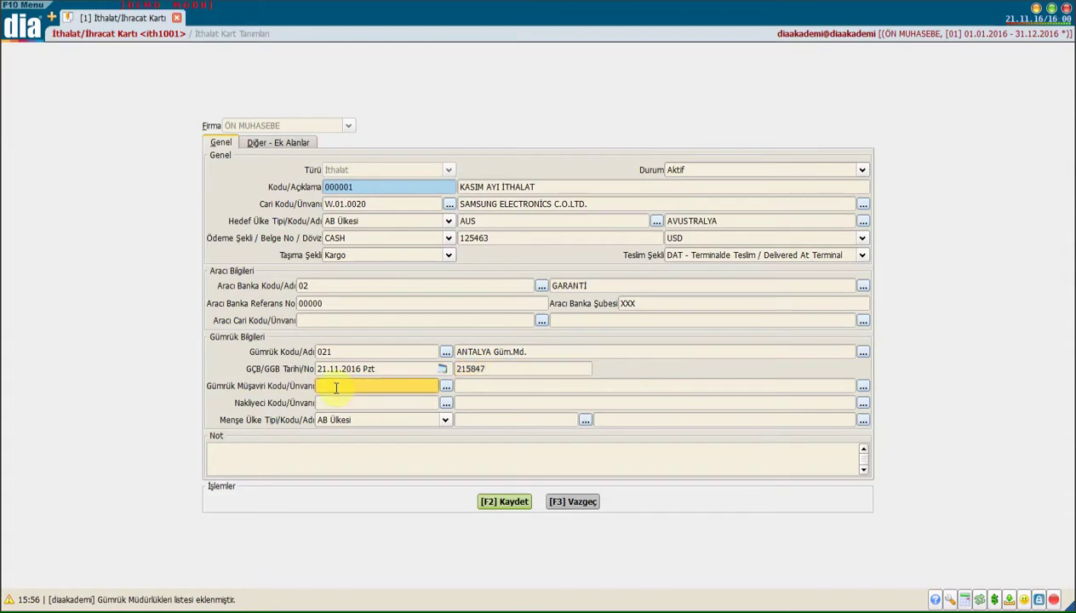
left_click(445, 386)
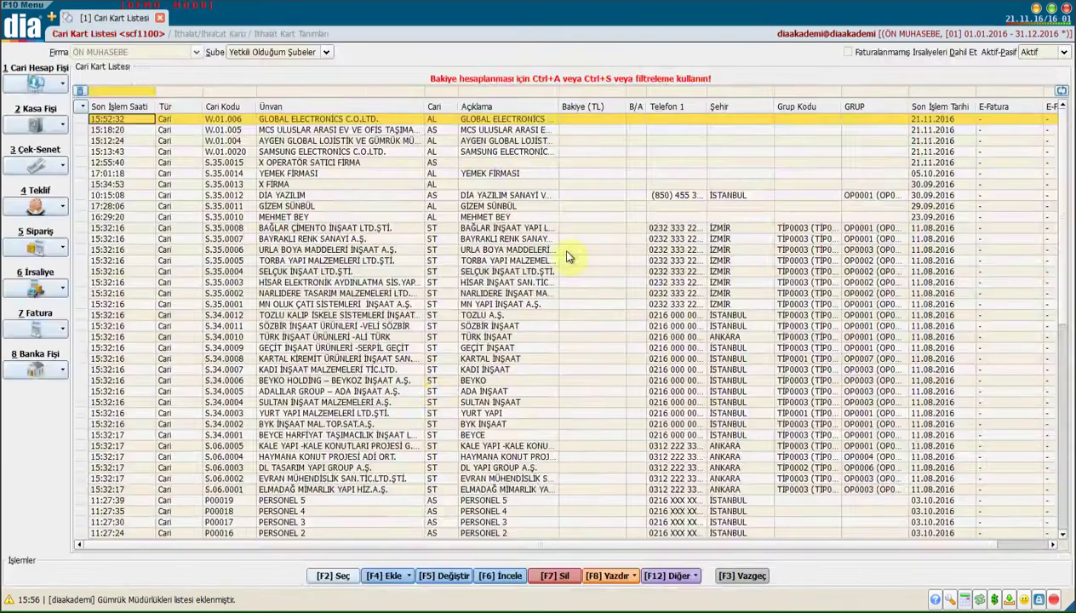
double_click(401, 141)
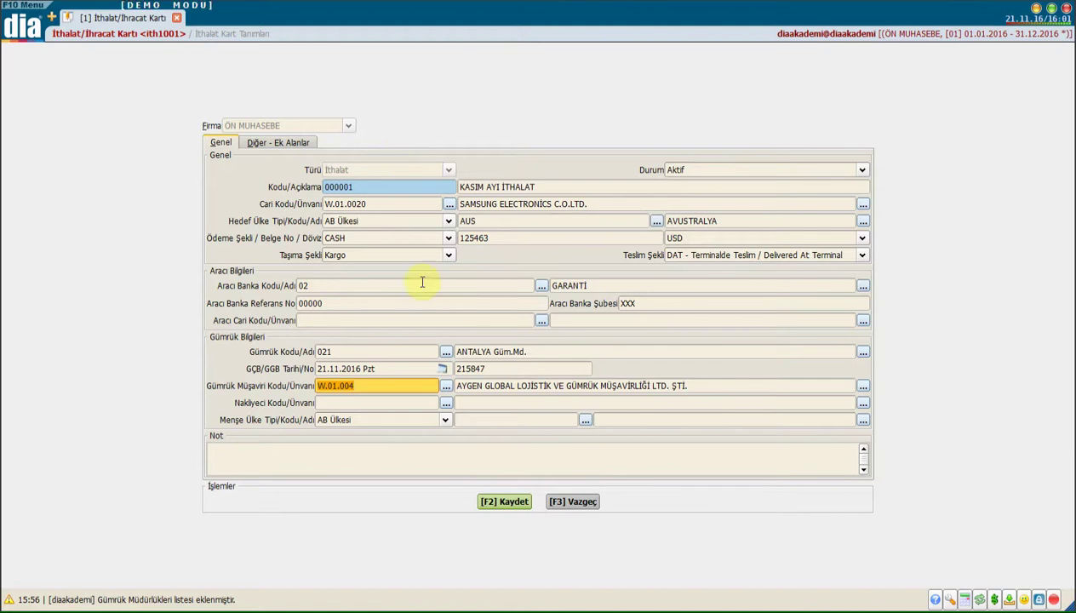
Step: Choose MCS ULUSLAR ARASI EV VE OFİS TAŞIMACILIĞI TİC LTD ŞTİ (W.01.005) as the carrier
left_click(321, 403)
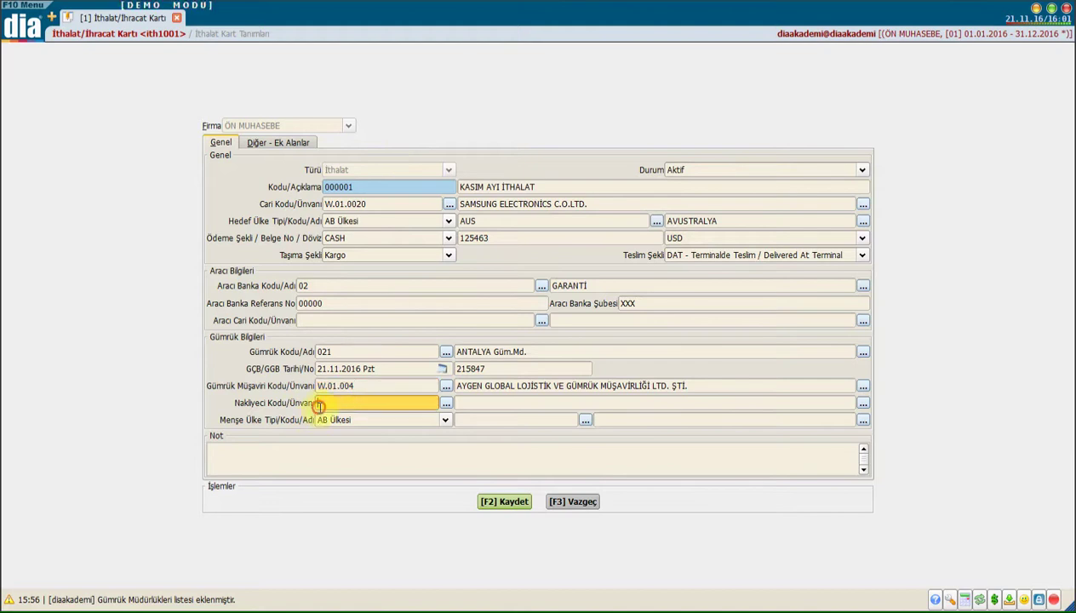
left_click(446, 404)
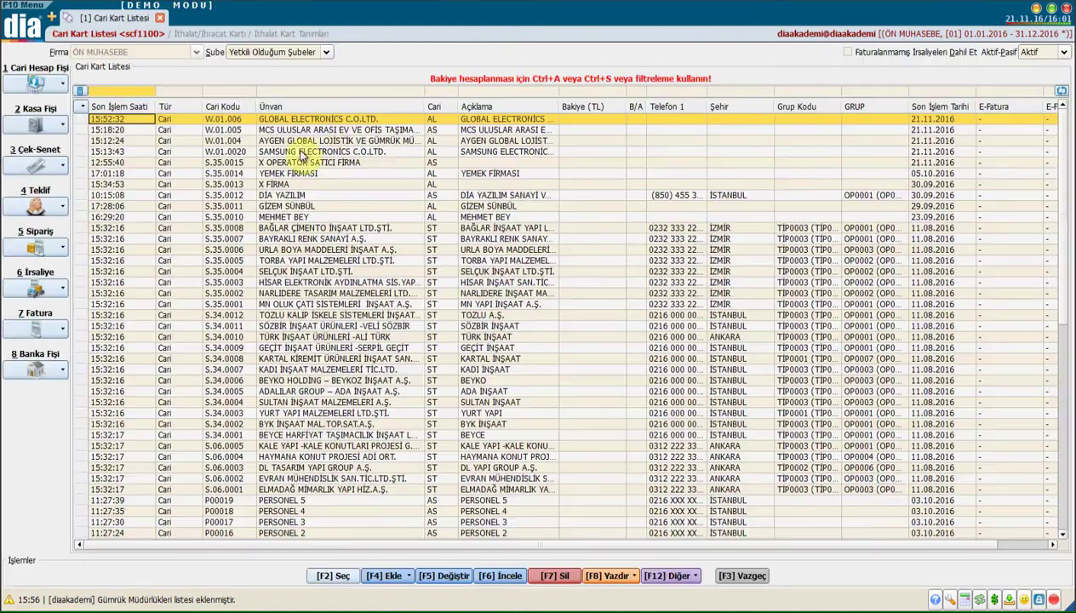
double_click(343, 130)
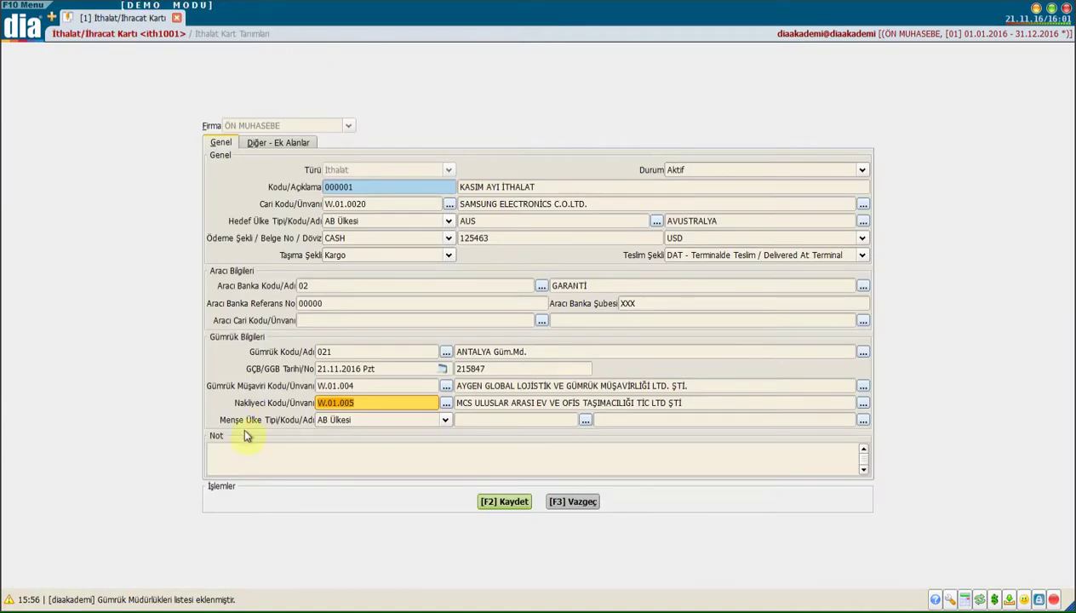
Step: Set the origin country to Üçüncü Ülke, BANGLADEŞ (BAN), and enter the note "İTHALAT İŞLEMİ FREE CARRIER ÜRÜNLER GELECEKTİR."
left_click(338, 420)
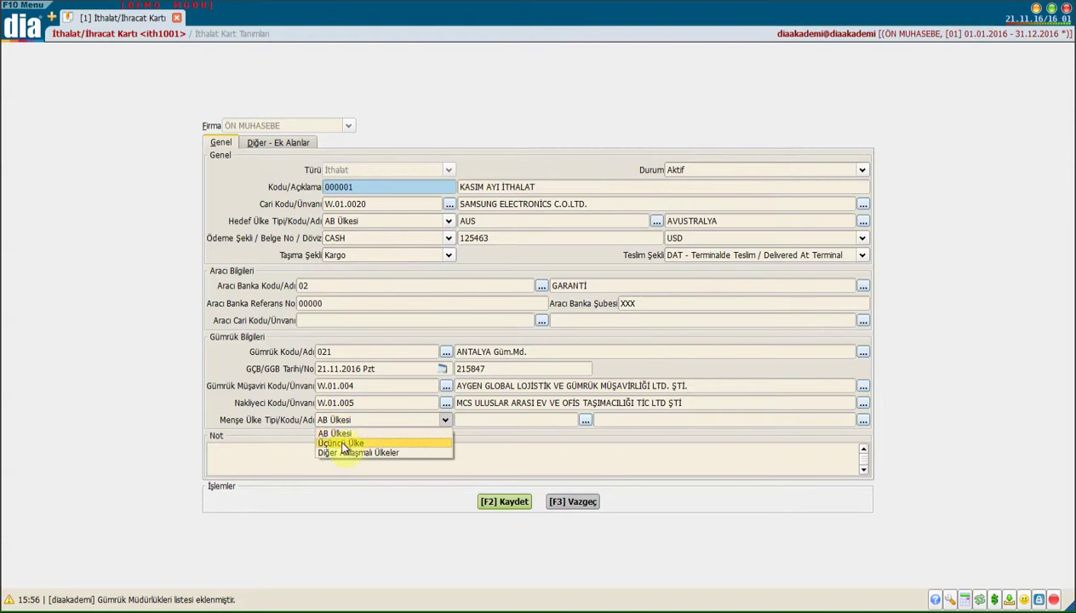
left_click(340, 443)
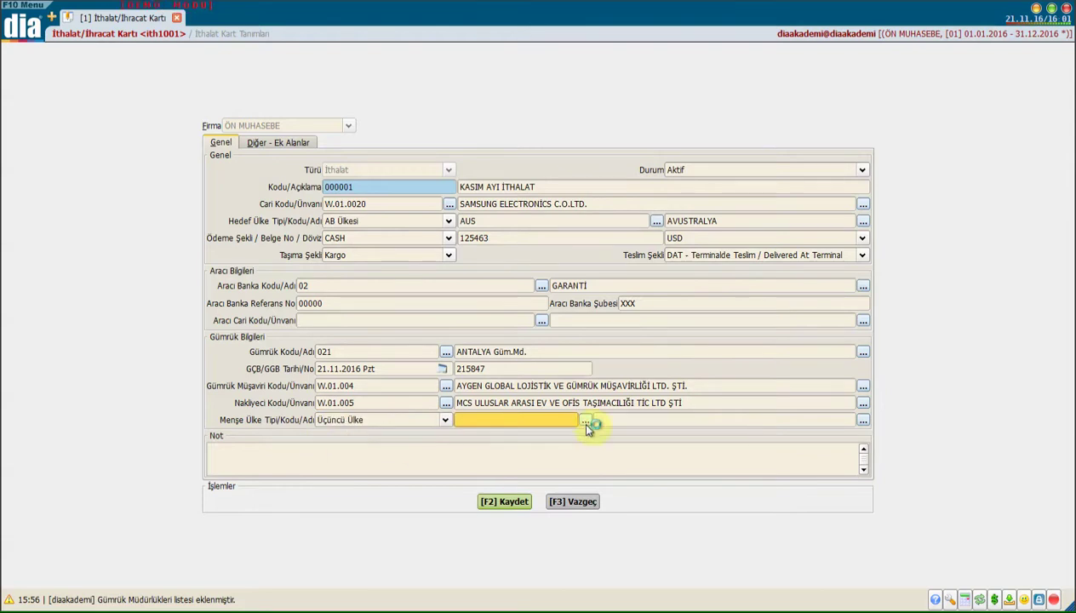
type("BAN")
left_click(277, 460)
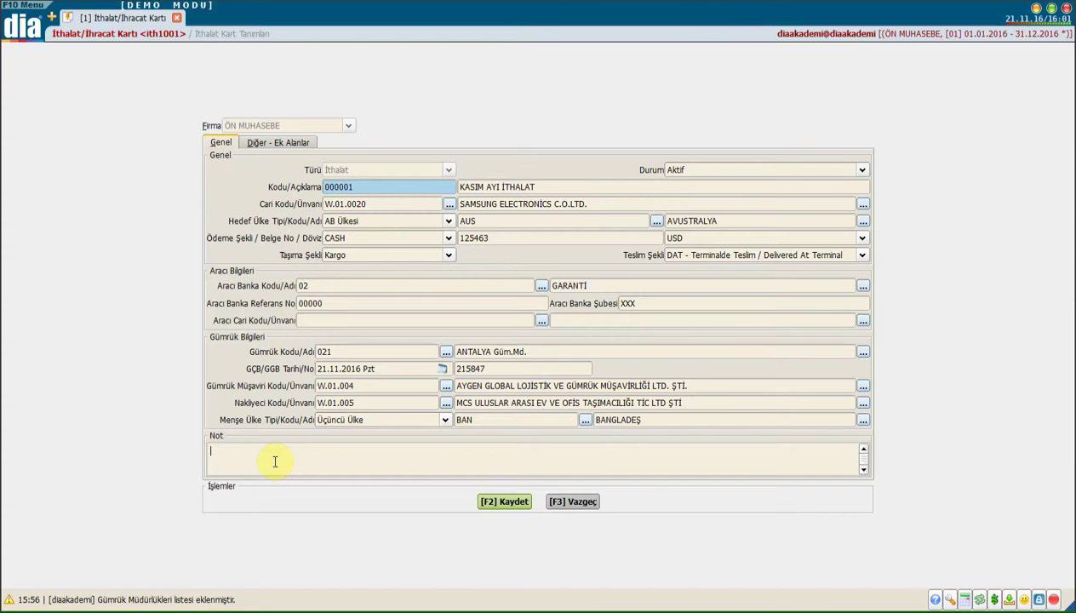
type("İTHALAT İŞLEMİ FREE CARRIER ÜRÜNLER GELECEKTİR.")
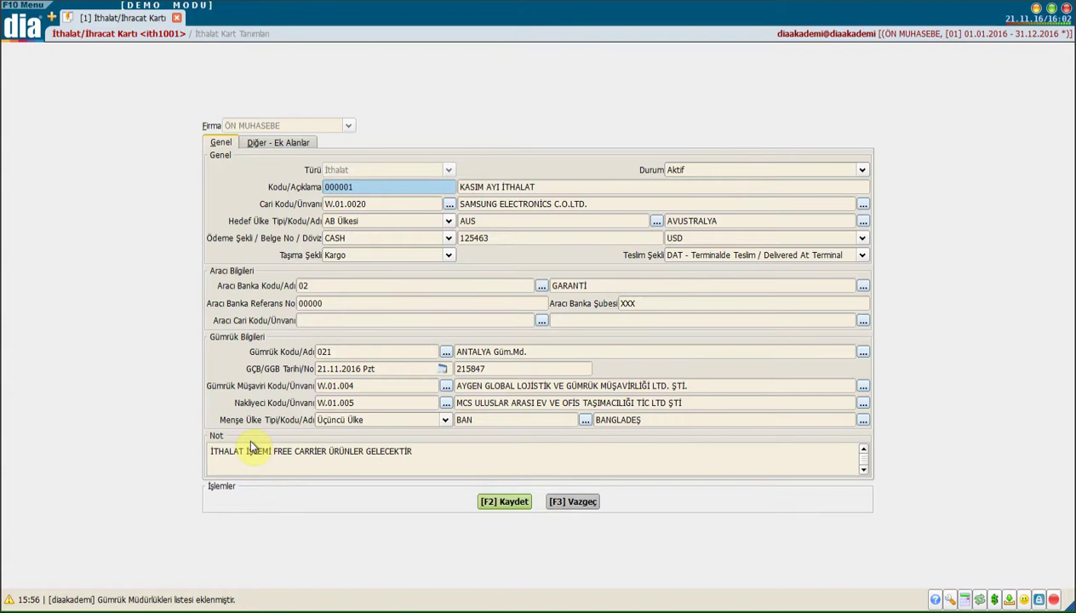
Step: Look through the additional fields Ek Alan 1 to 5 of the import card and return to its general details
left_click(256, 143)
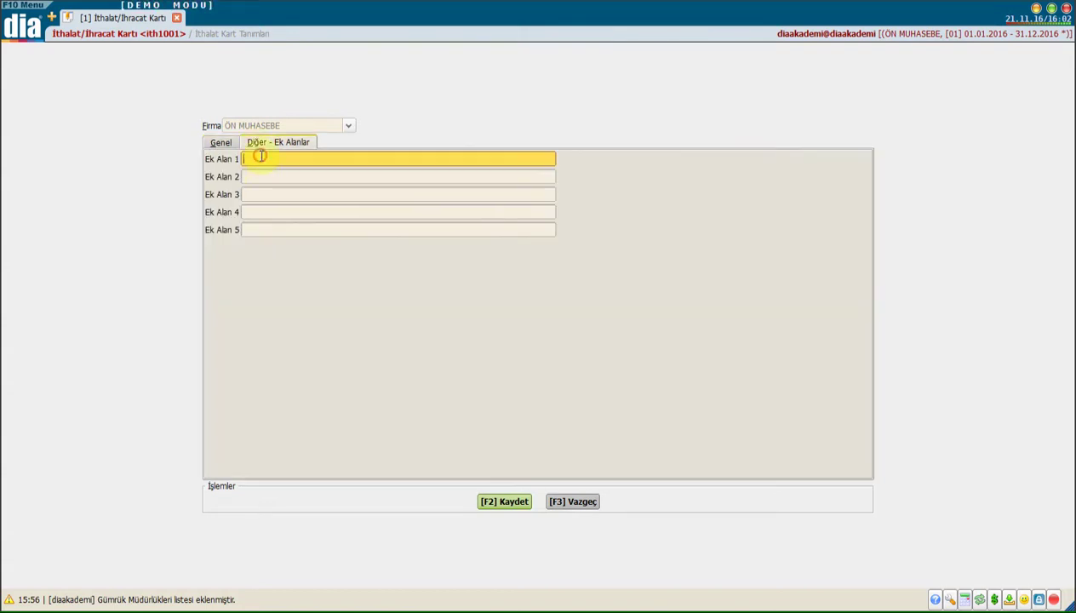
left_click(256, 176)
left_click(257, 194)
left_click(259, 212)
left_click(264, 229)
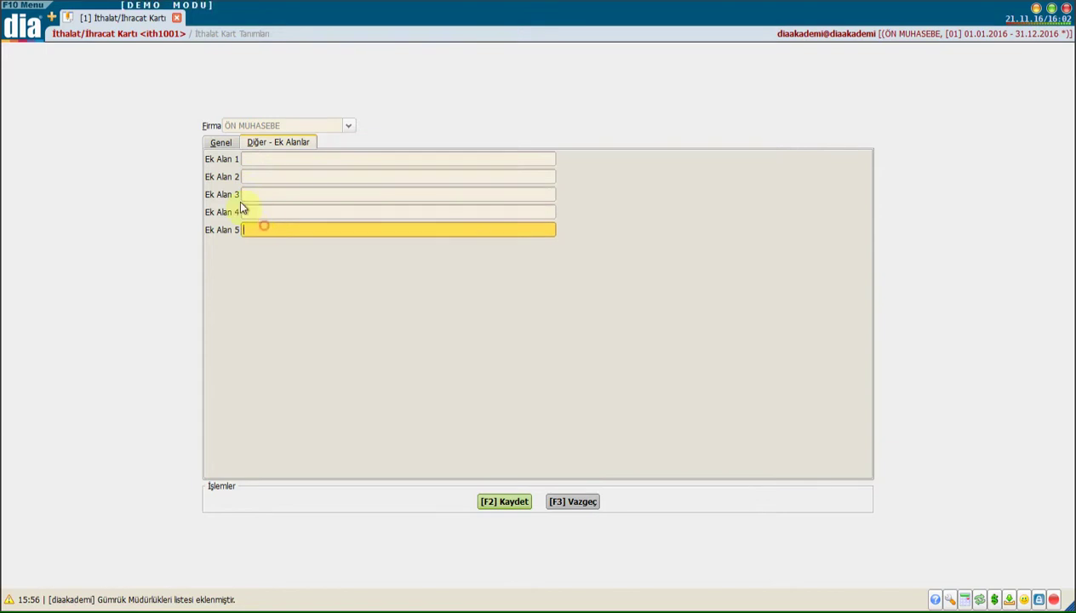
left_click(221, 143)
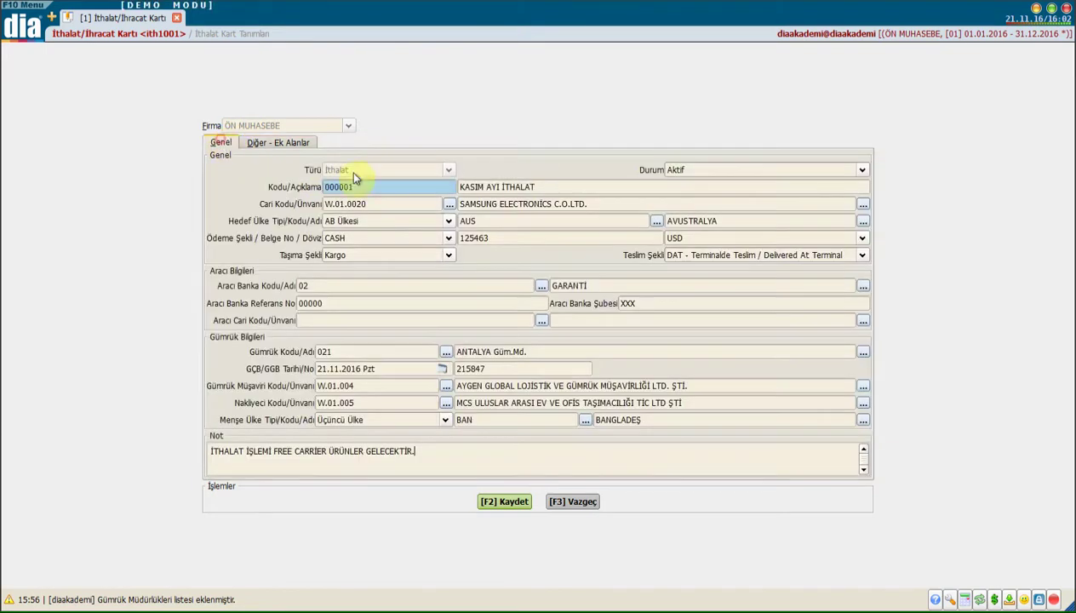
Step: Save the import card and close the import card list
left_click(505, 502)
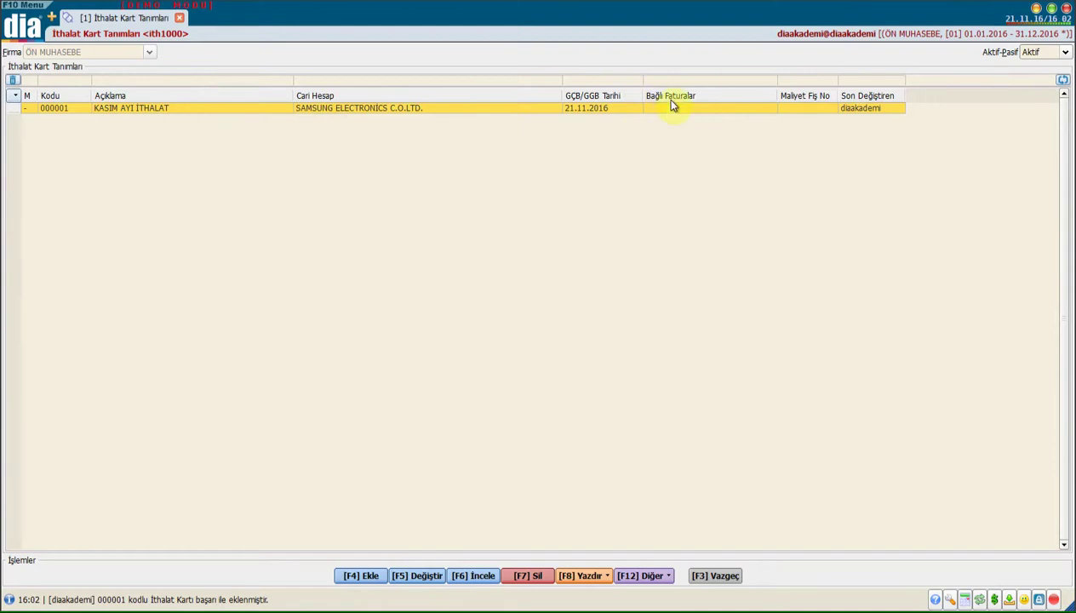
left_click(720, 576)
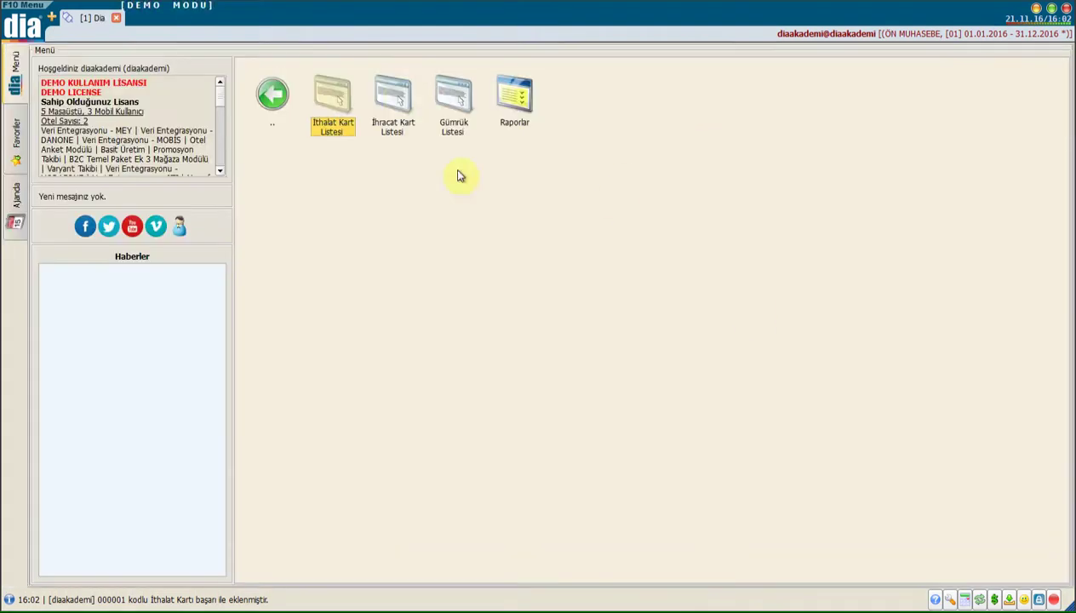
Step: Add a new card in the export card list with the description KASIM AYI İHRACAT
double_click(396, 97)
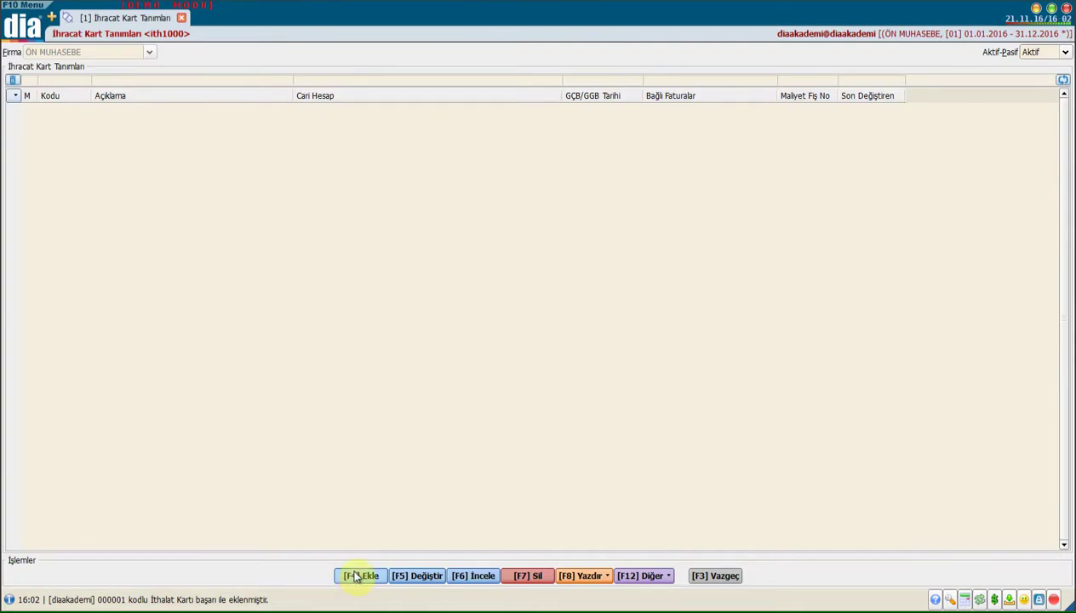
left_click(356, 576)
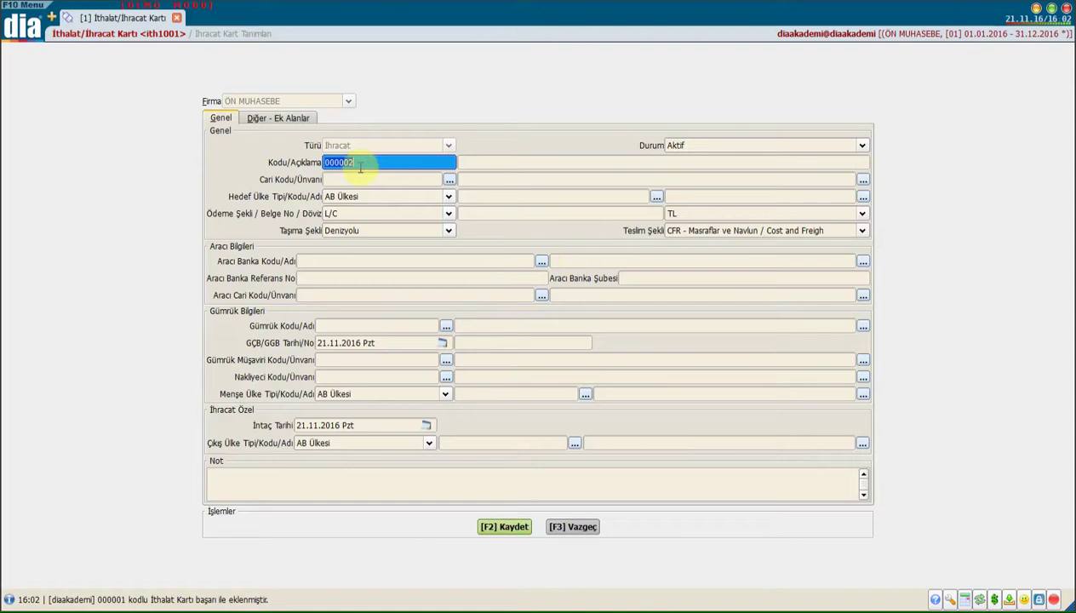
left_click(487, 158)
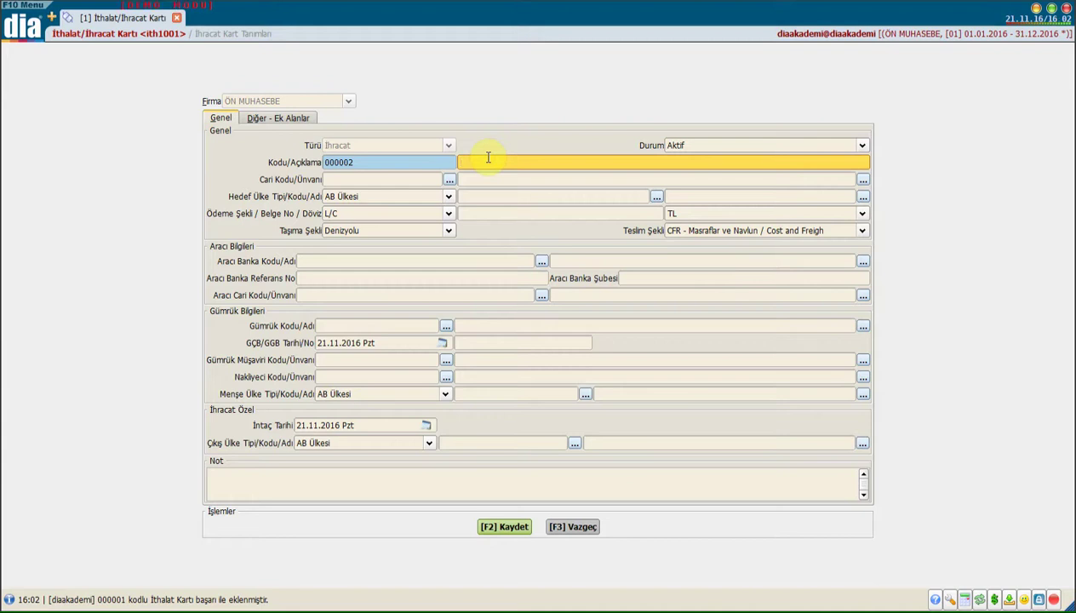
type("AYI İHRACAT")
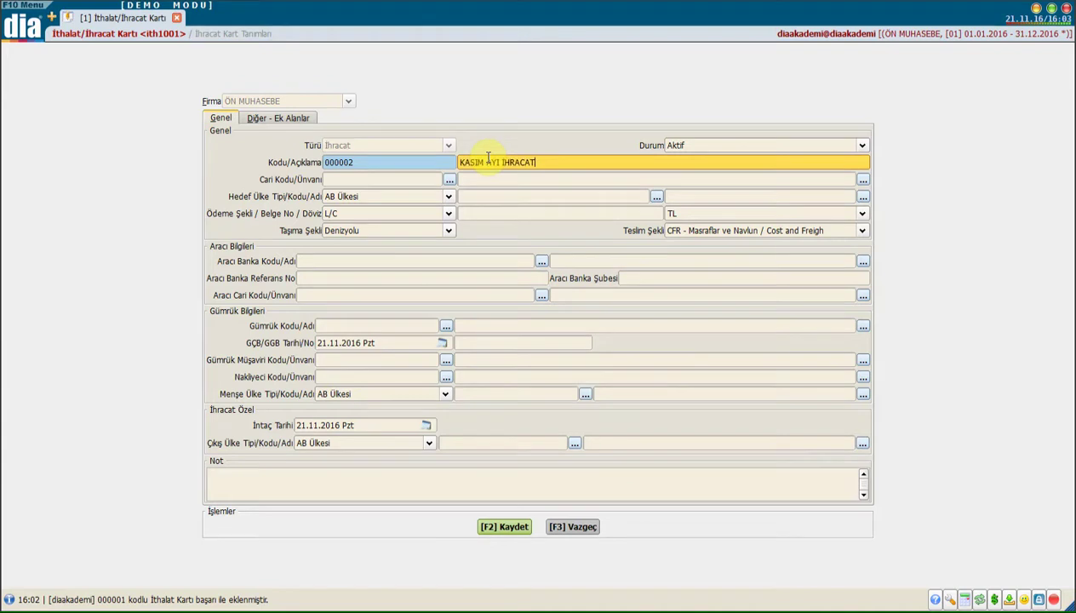
Step: Select GLOBAL ELECTRONİCS C.O.LTD. (W.01.006) as the export card's current account and AB Ülkesi, ARNAVUTLUK (ALB) as the target country
left_click(404, 178)
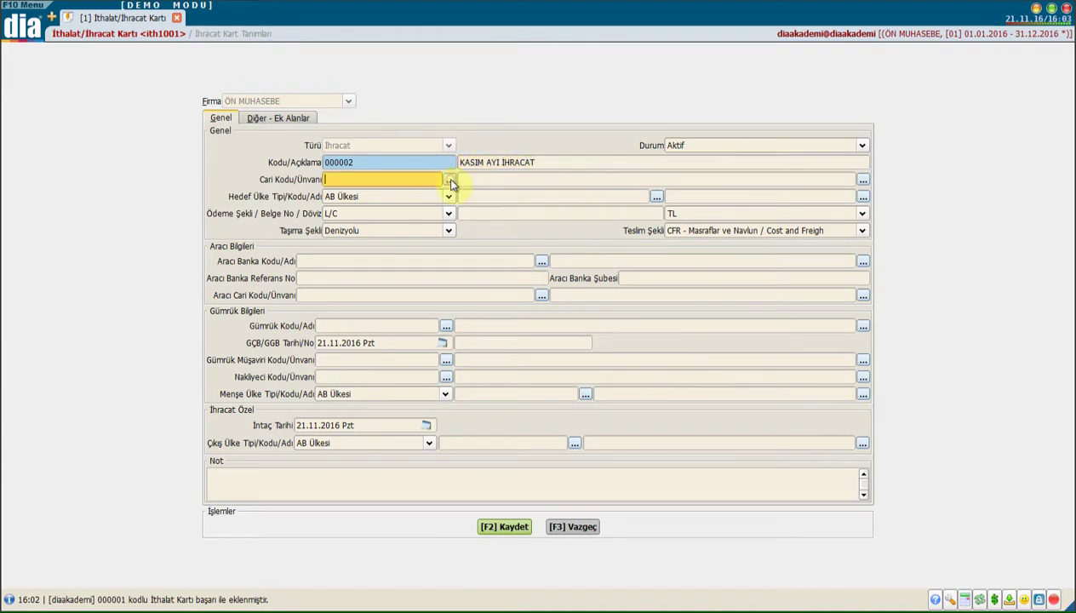
left_click(451, 183)
double_click(283, 113)
left_click(357, 197)
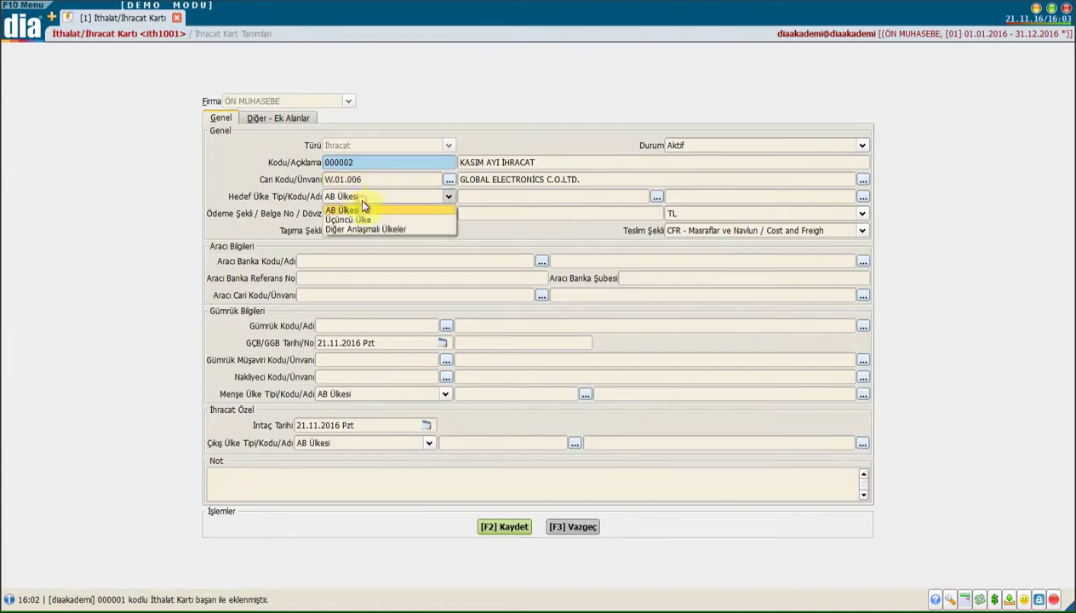
left_click(373, 211)
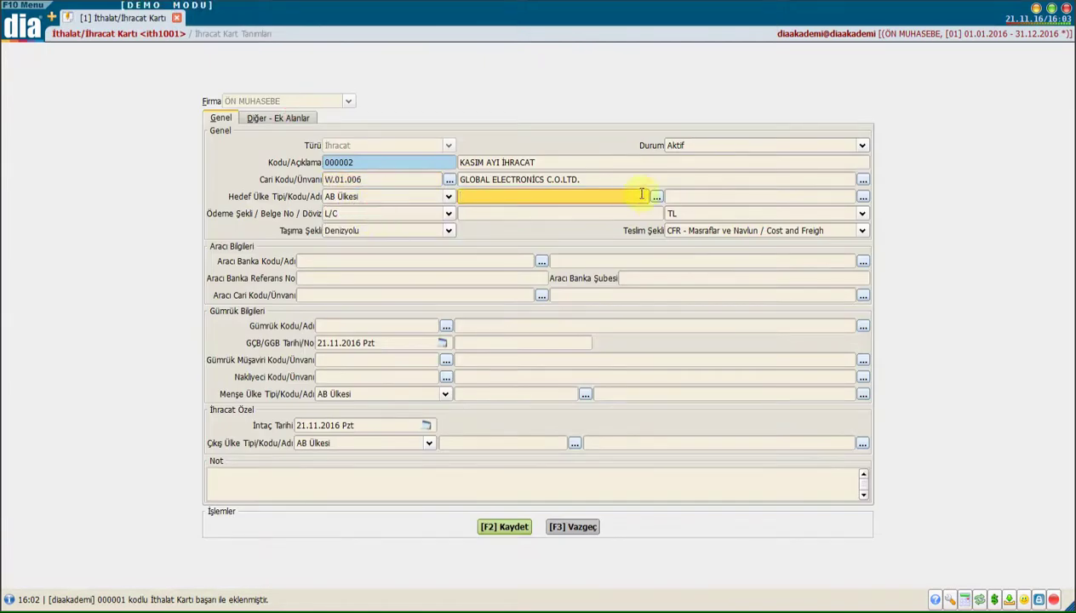
left_click(657, 198)
double_click(315, 224)
Step: Set the export card's payment method to C.A.D., with document number 125468 and USD as the currency
left_click(341, 214)
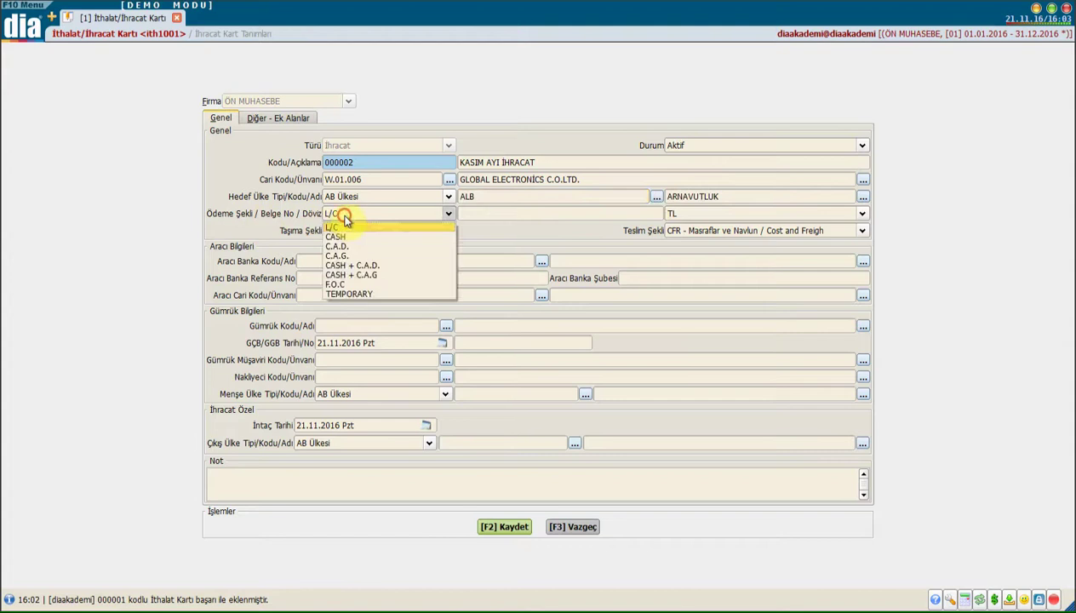
left_click(344, 252)
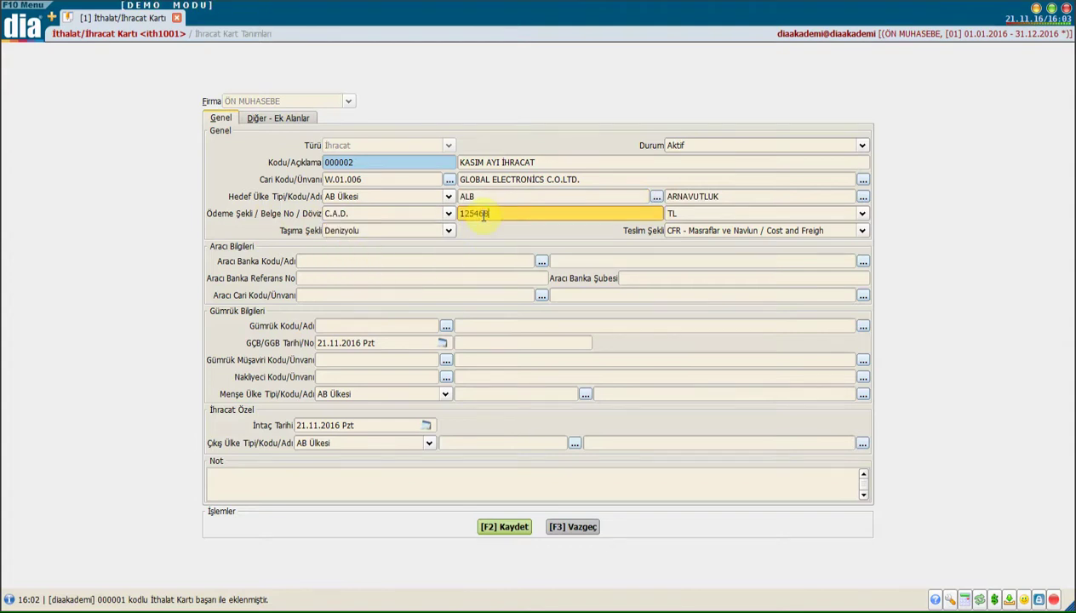
left_click(682, 215)
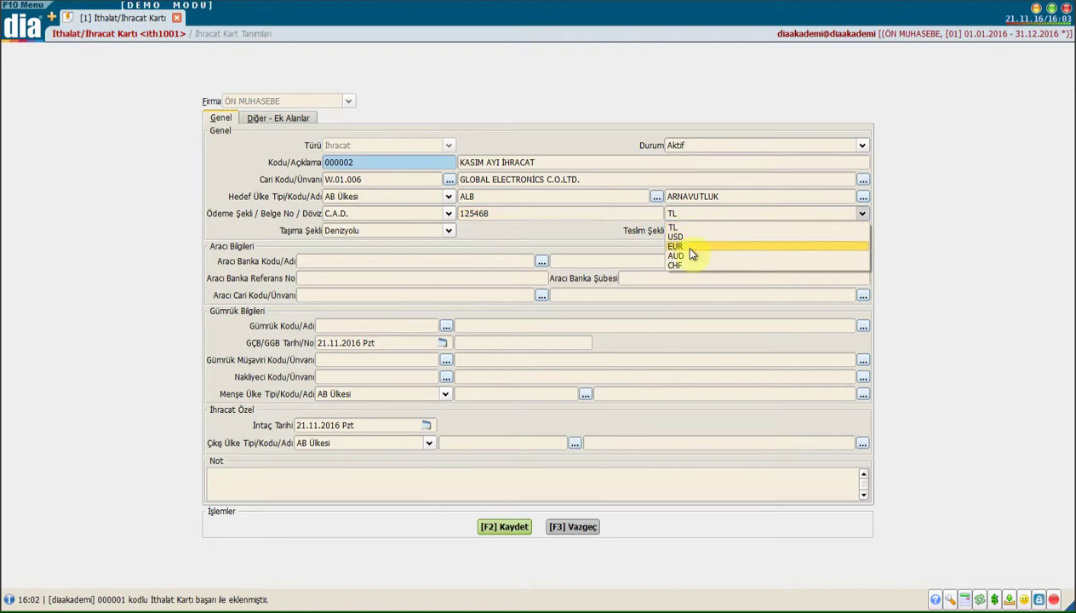
left_click(691, 238)
Step: Set the transport method to Kargo and the delivery method to FCA - Taşıyıcıya Masrafsız / Free Carrier
left_click(375, 230)
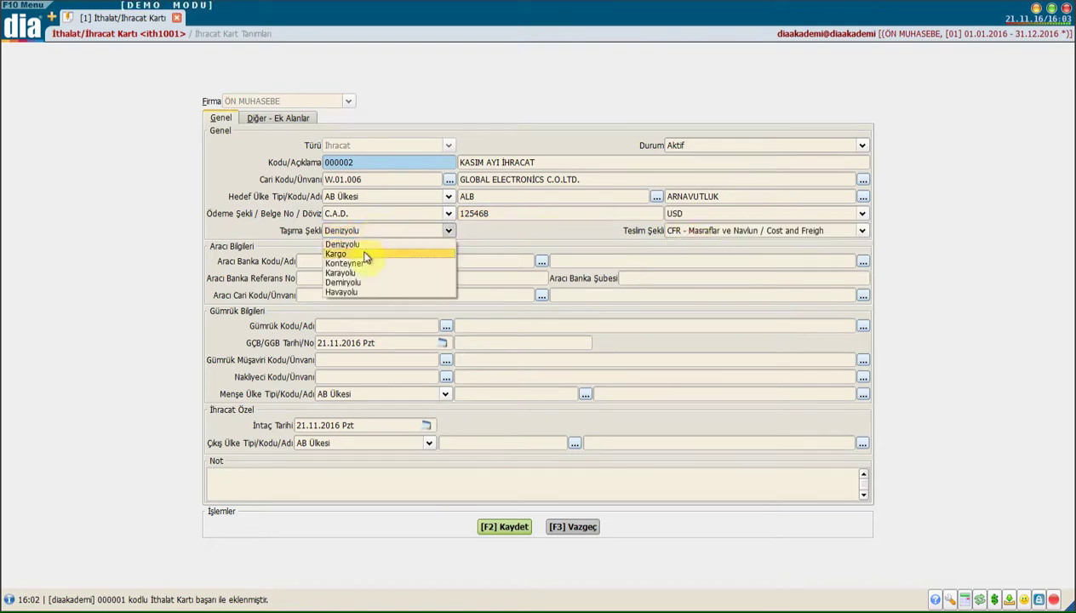
left_click(345, 253)
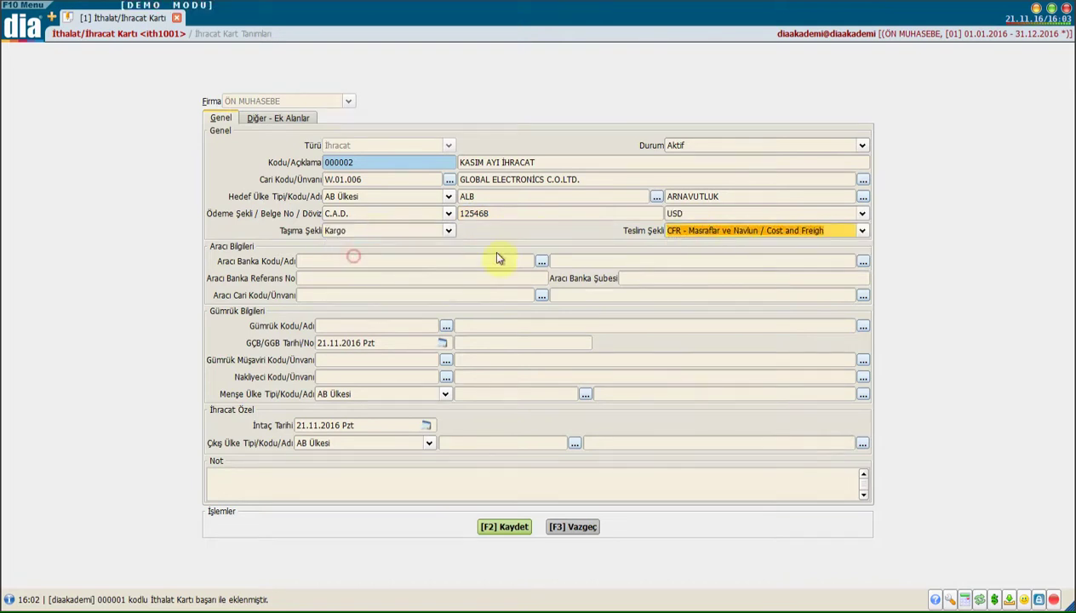
left_click(712, 235)
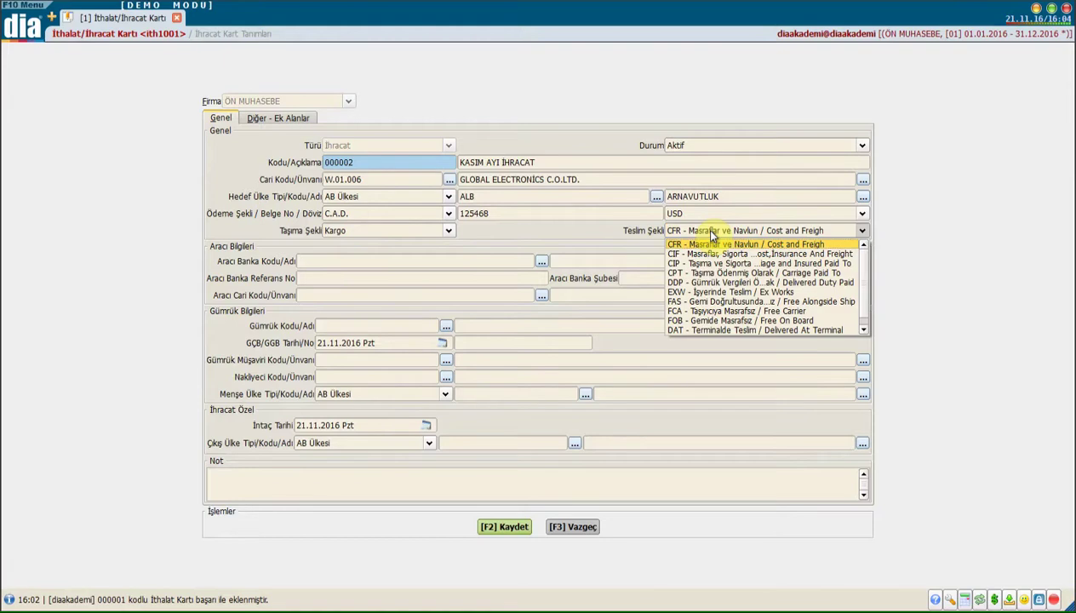
scroll(711, 247, "down", 1)
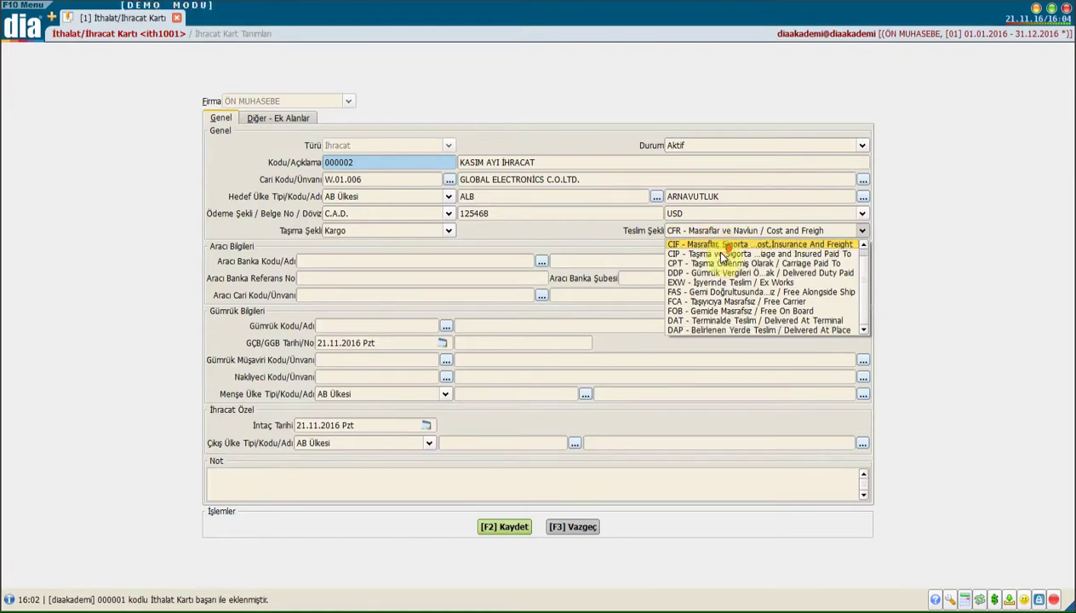
left_click(725, 302)
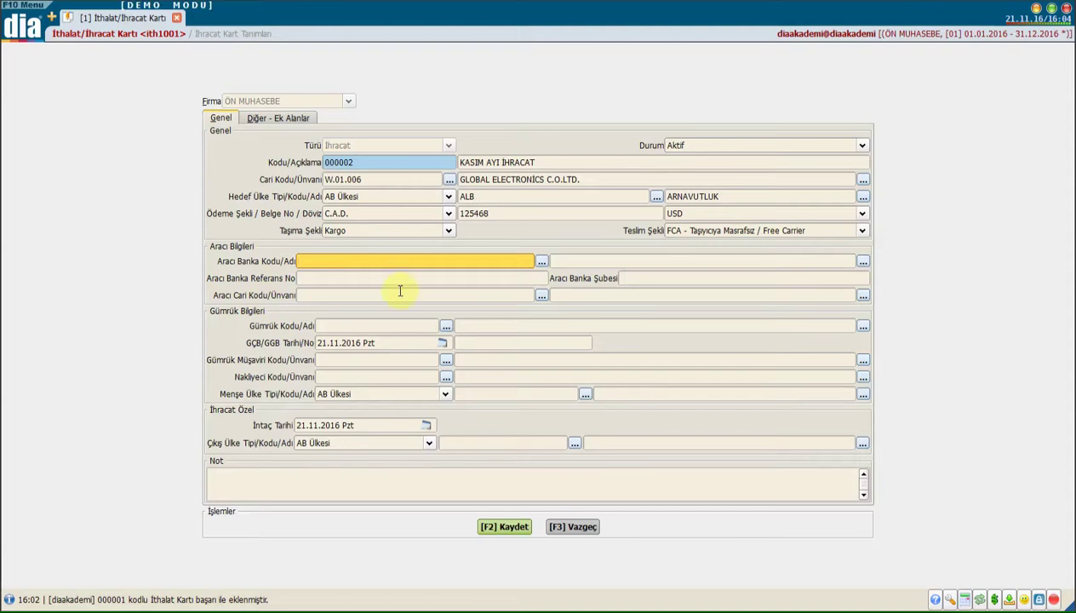
Step: Choose AKBANK (03) as the intermediary bank, with reference number 1245878 and branch XXX
left_click(541, 262)
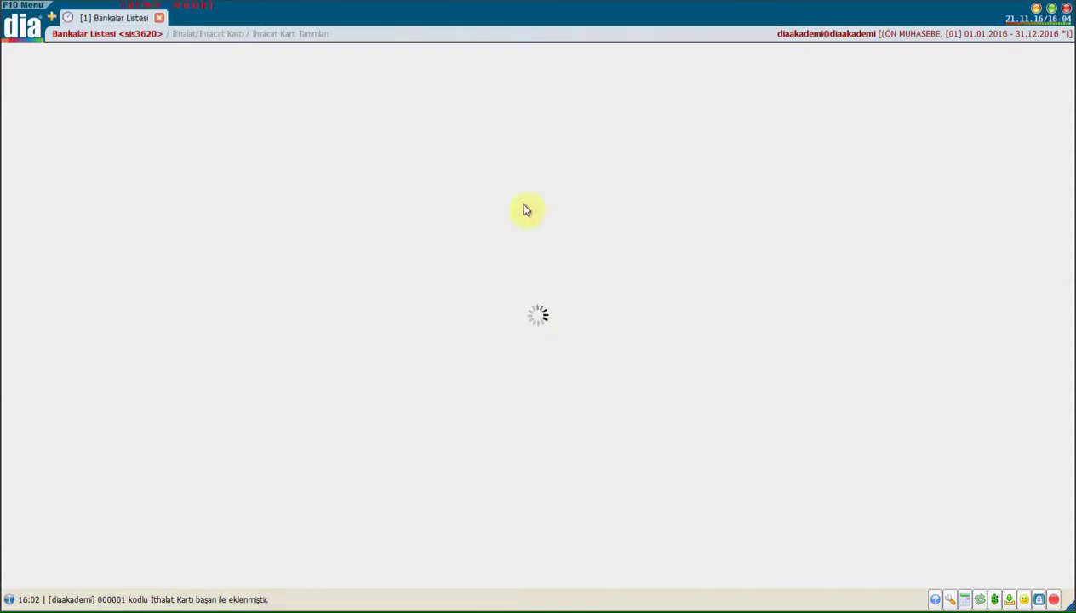
double_click(173, 127)
left_click(334, 280)
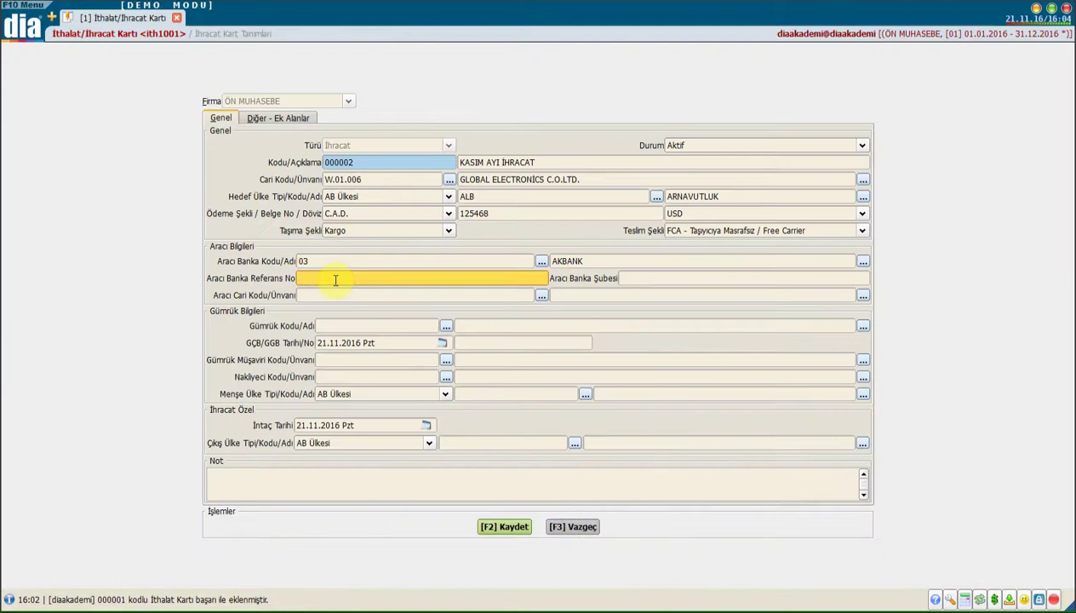
key("Tab")
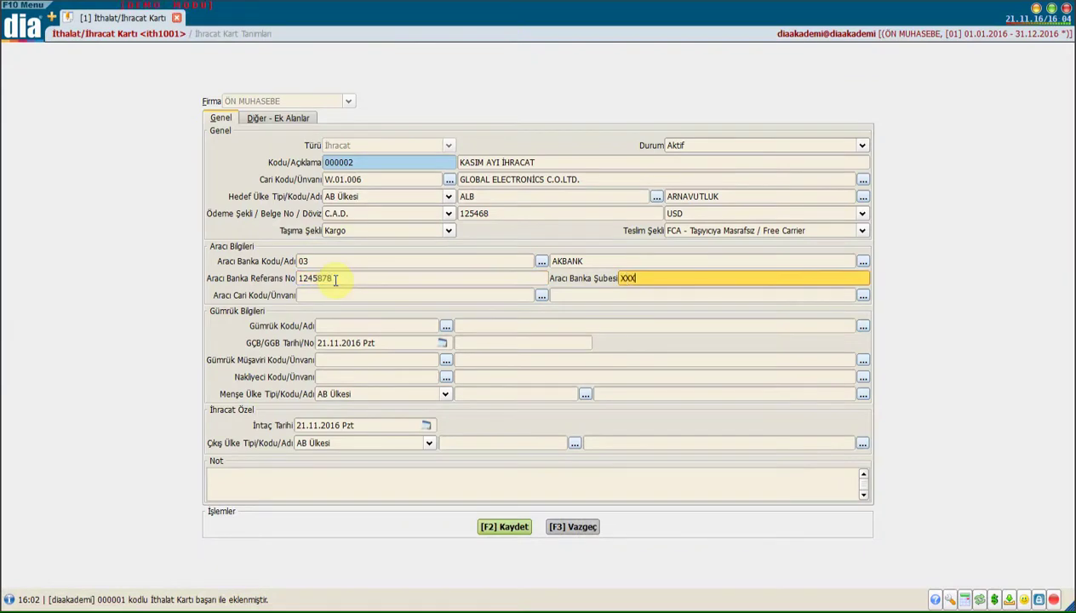
Step: Choose DERİNCE Güm.Md. (047) as the export card's customs directorate
left_click(329, 292)
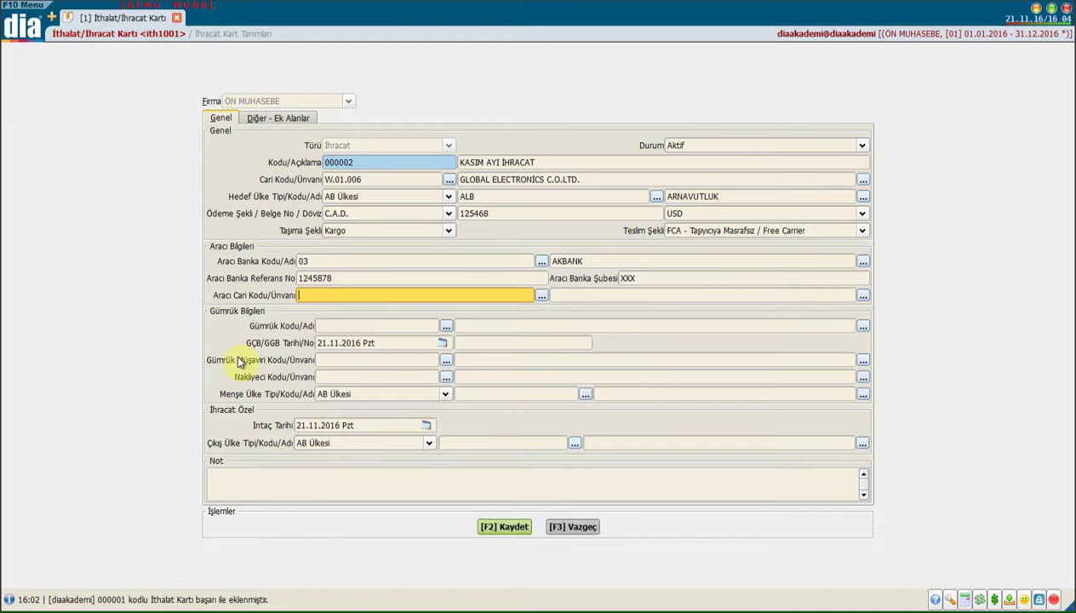
left_click(367, 322)
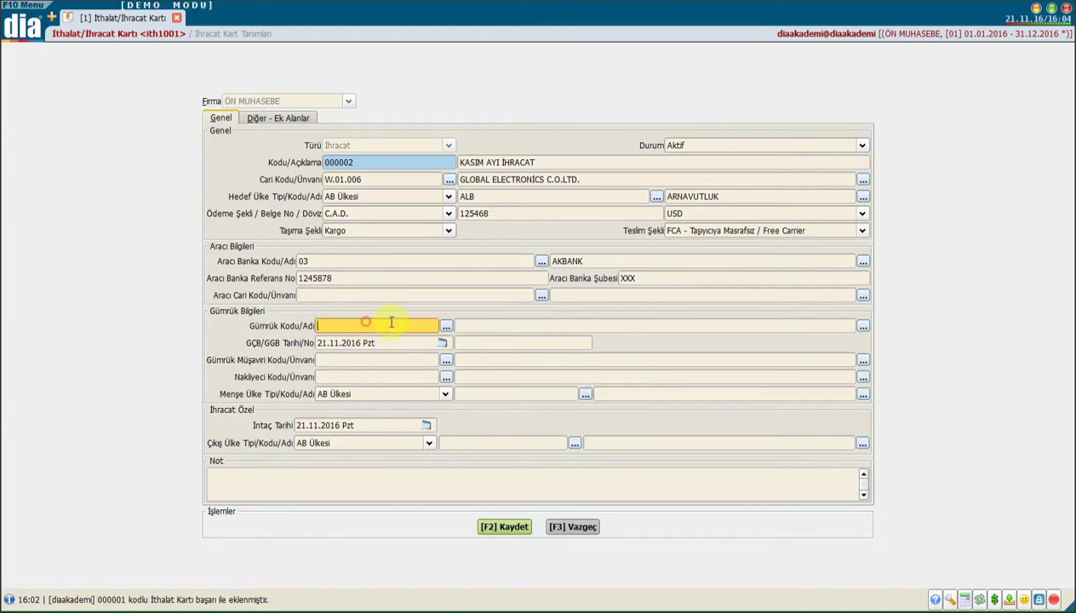
left_click(444, 331)
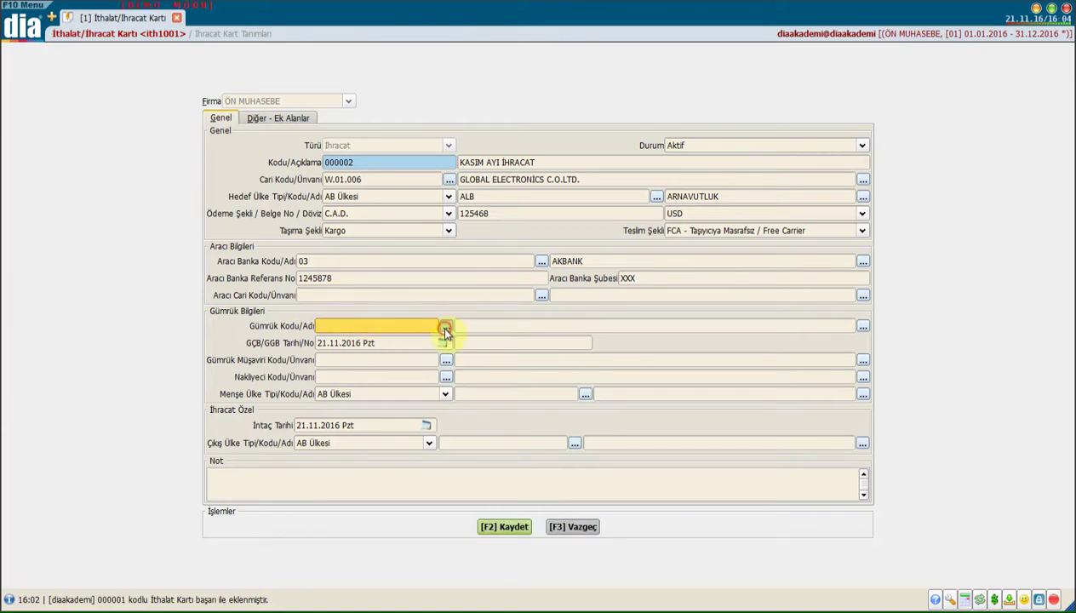
scroll(153, 399, "down", 7)
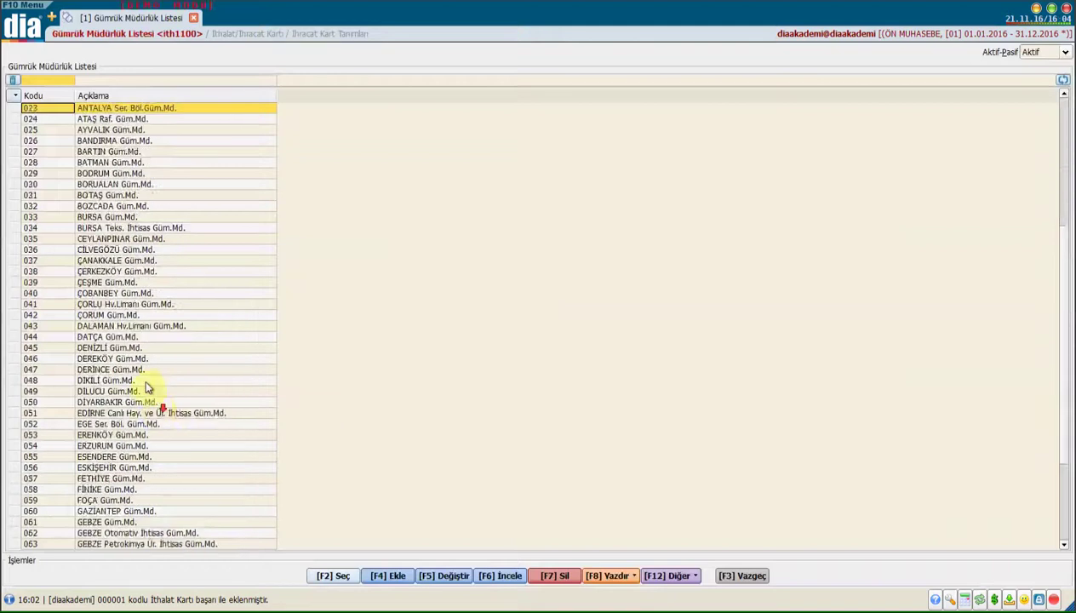
left_click(137, 369)
double_click(137, 368)
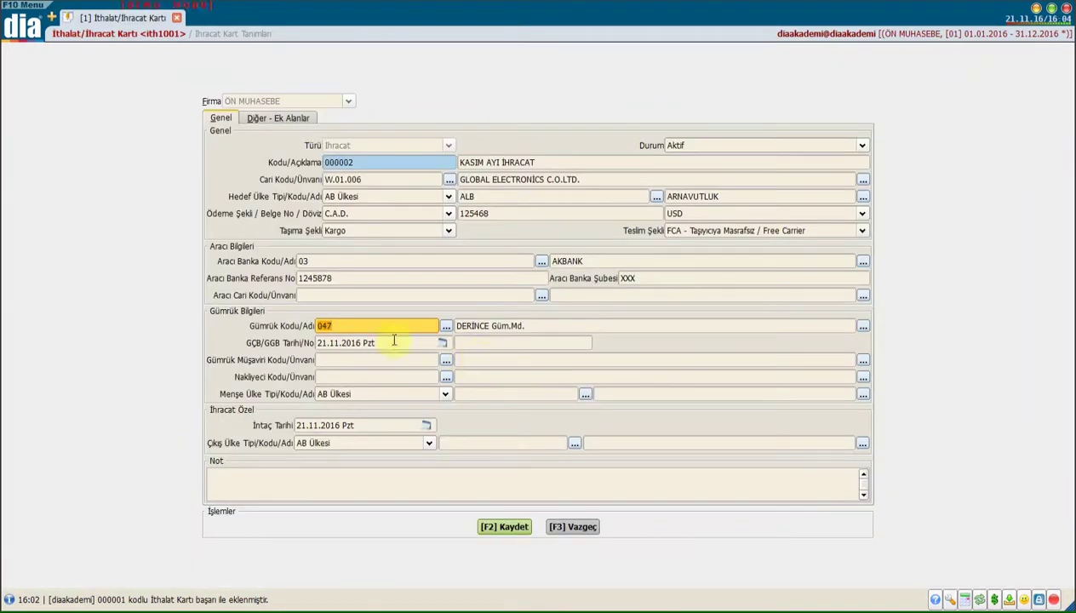
Step: Enter 25487 as the GÇB/GGB number in the export card's customs details
left_click(394, 341)
left_click(476, 341)
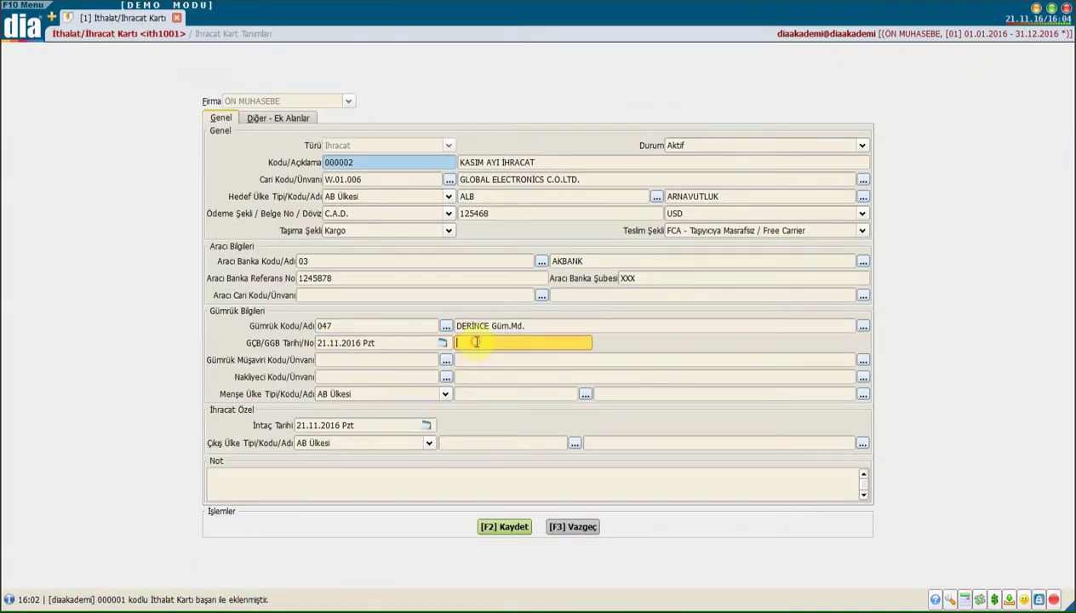
type("25487")
Step: Select AYGEN GLOBAL LOJİSTİK VE GÜMRÜK MÜŞAVİRLİĞİ (W.01.004) as the customs consultant and MCS ULUSLAR ARASI EV VE OFİS TAŞIMACILIĞI (W.01.005) as the carrier
left_click(356, 359)
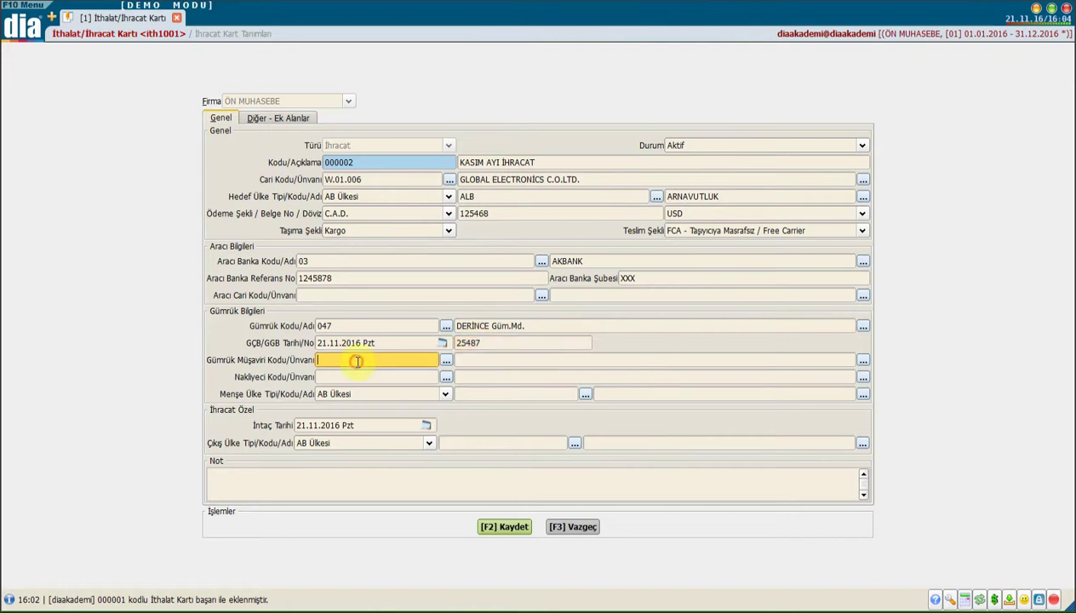
left_click(446, 361)
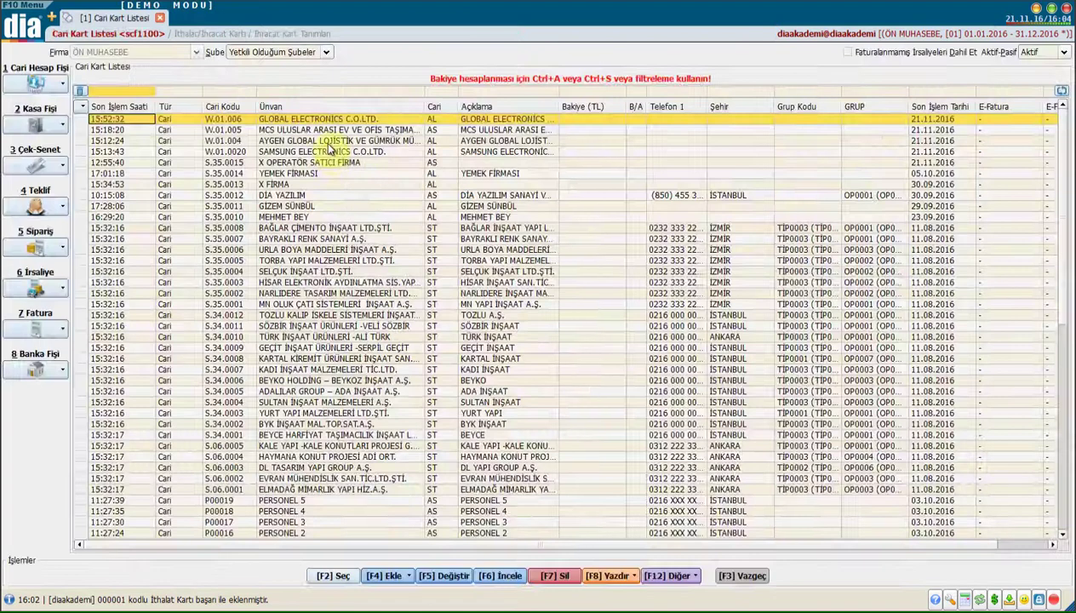
double_click(330, 141)
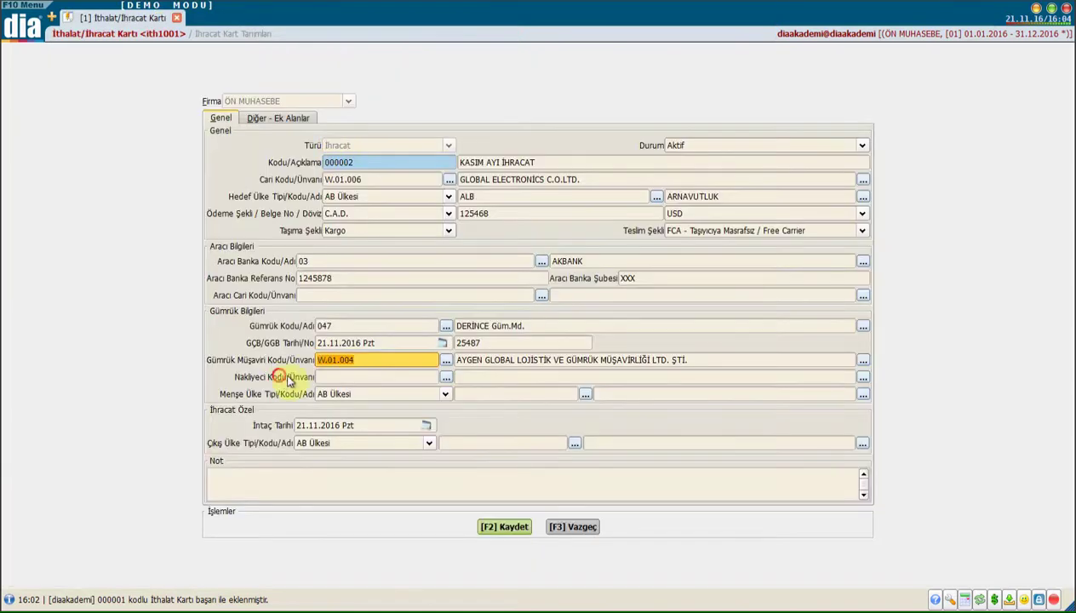
left_click(381, 376)
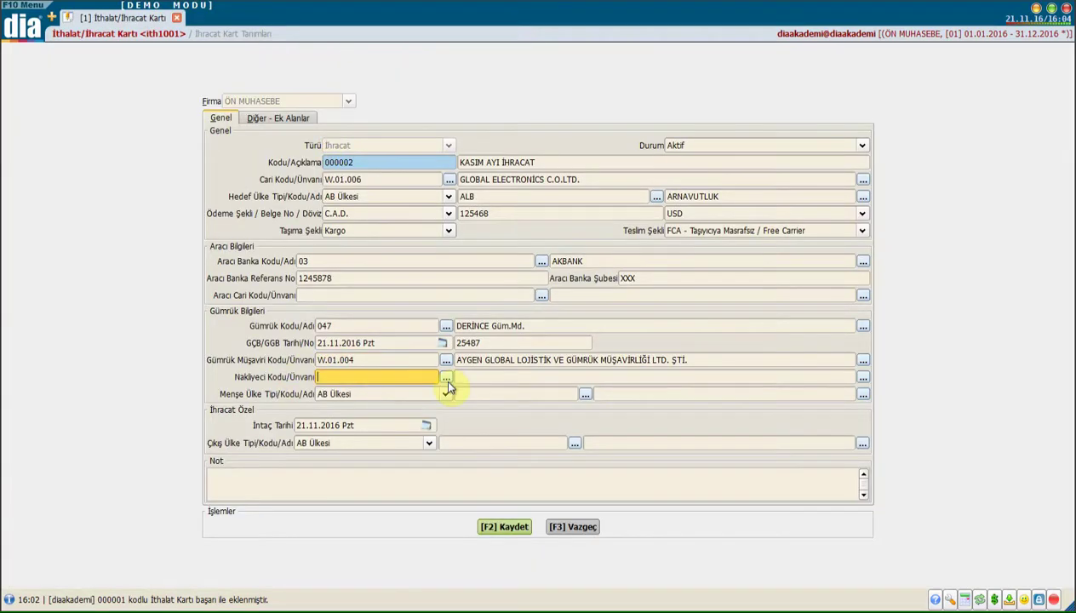
left_click(446, 377)
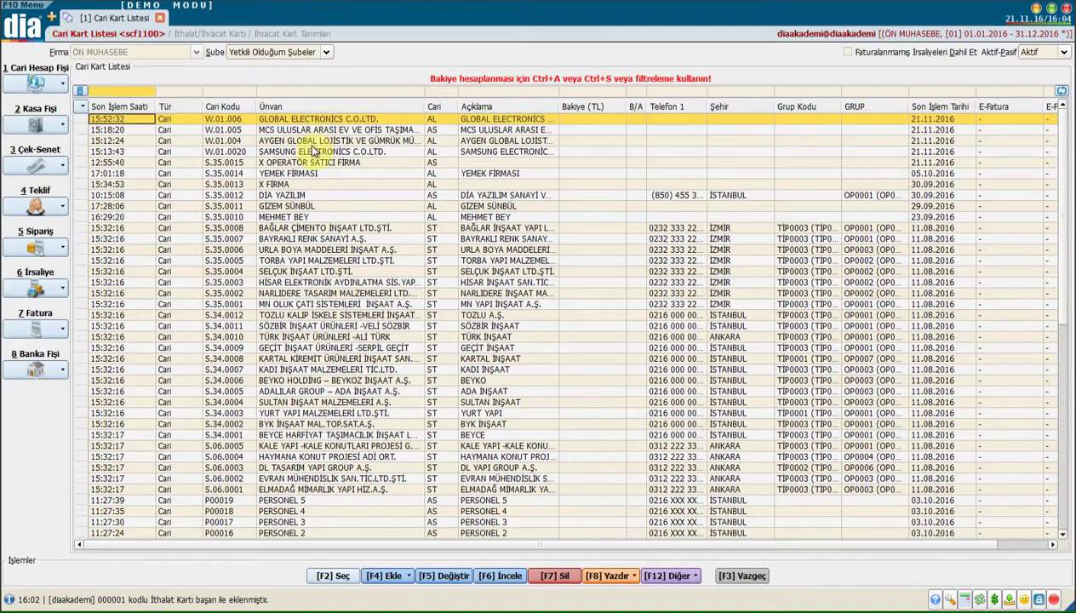
double_click(310, 130)
Step: Set the export card's country of origin to type AB Ülkesi, AZERBAYCAN (AZ)
left_click(354, 395)
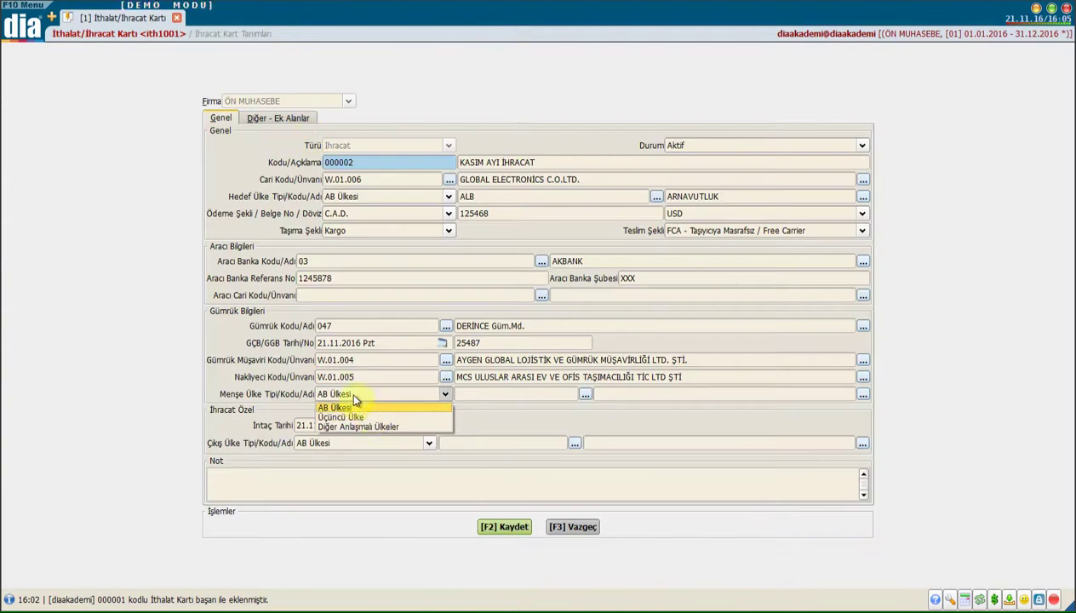
left_click(369, 409)
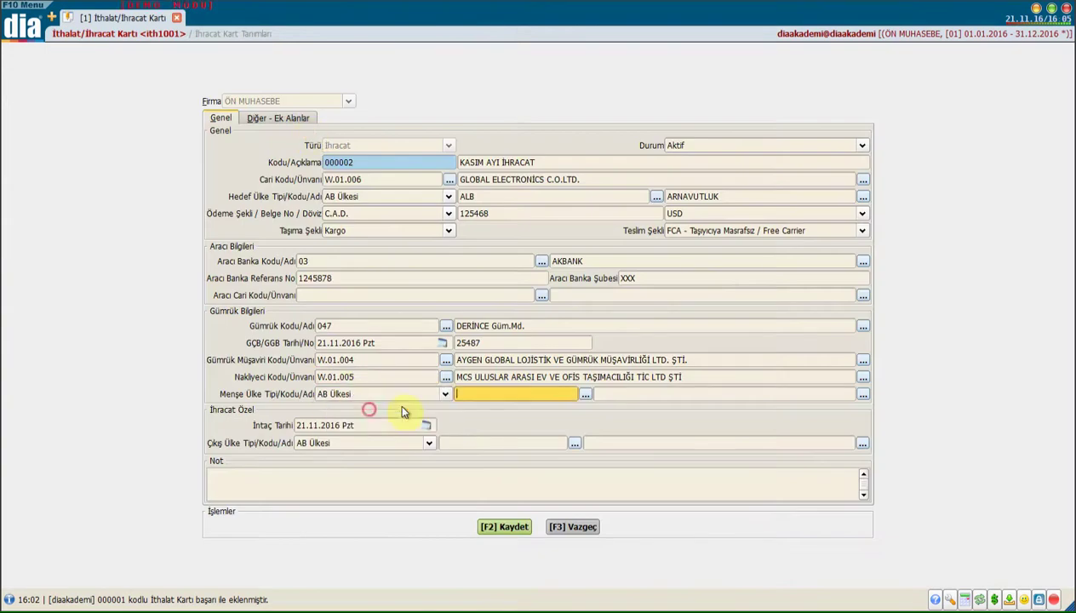
left_click(586, 394)
double_click(156, 199)
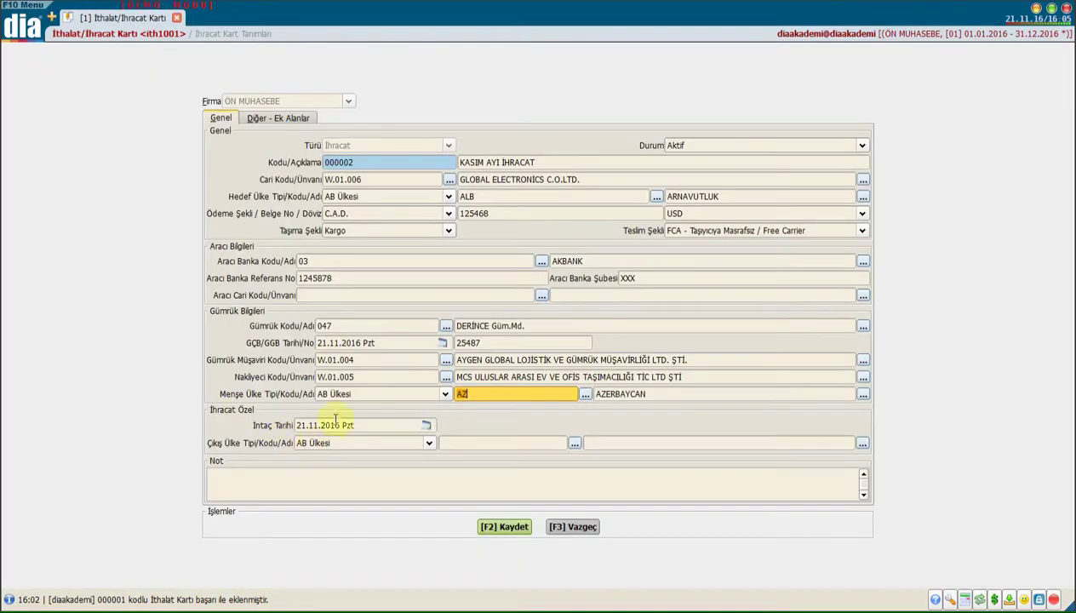
Step: Set the export card's exit country to type AB Ülkesi, KATAR (QTR)
left_click(356, 424)
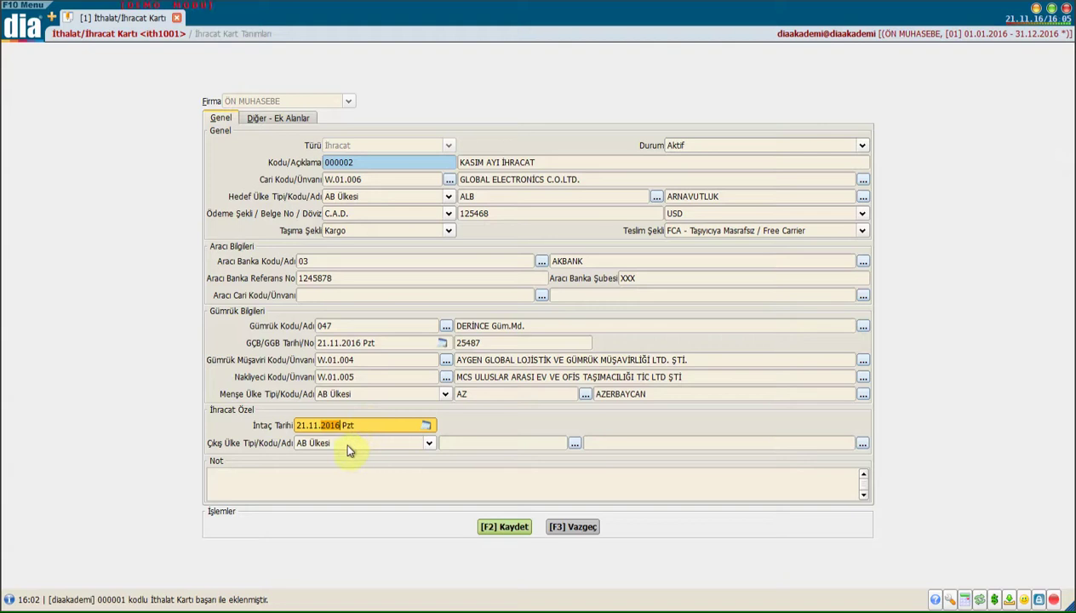
left_click(346, 442)
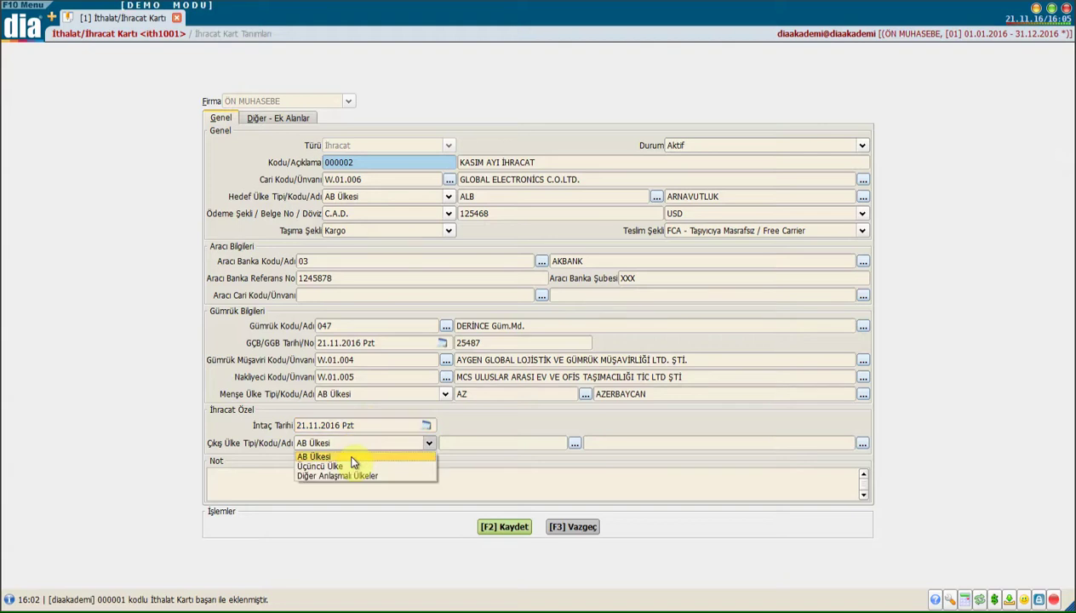
left_click(351, 457)
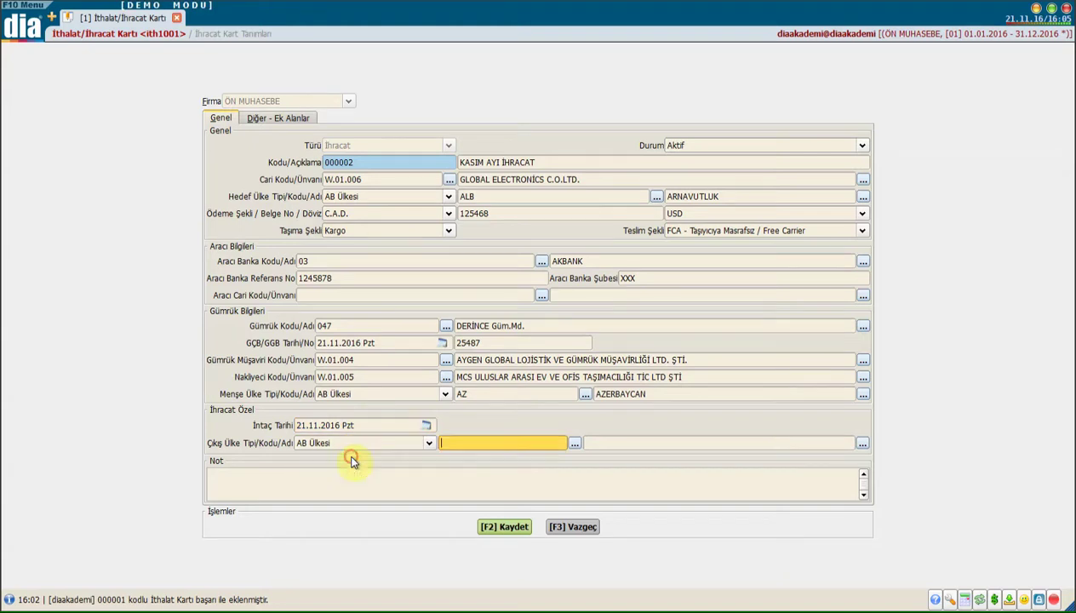
left_click(574, 443)
scroll(137, 343, "down", 10)
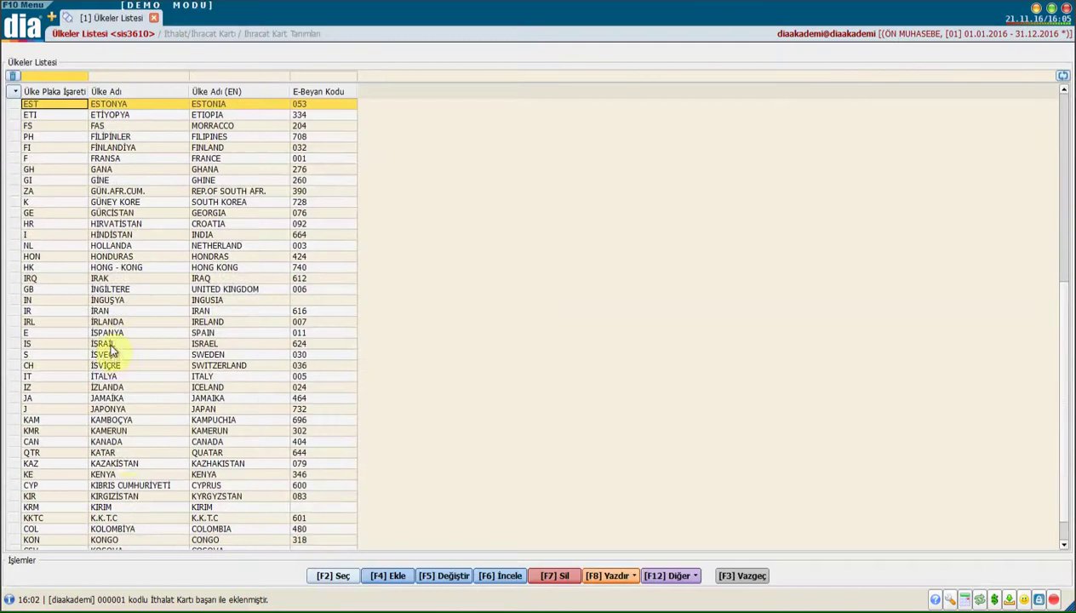
double_click(120, 451)
Step: Check the export card's note and additional fields, leave them empty, and save the card
left_click(282, 475)
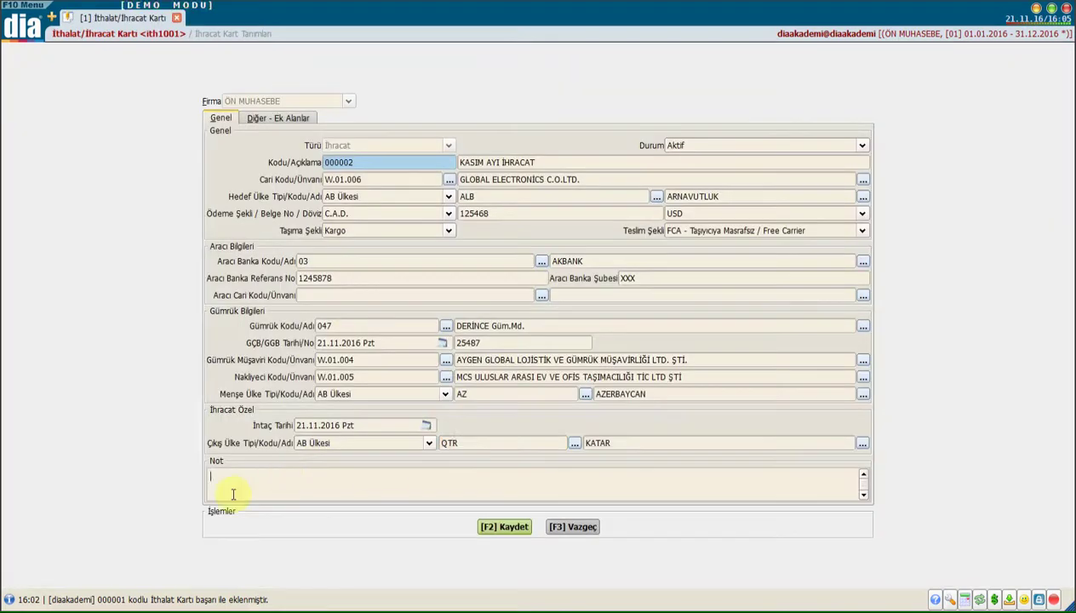
left_click(277, 120)
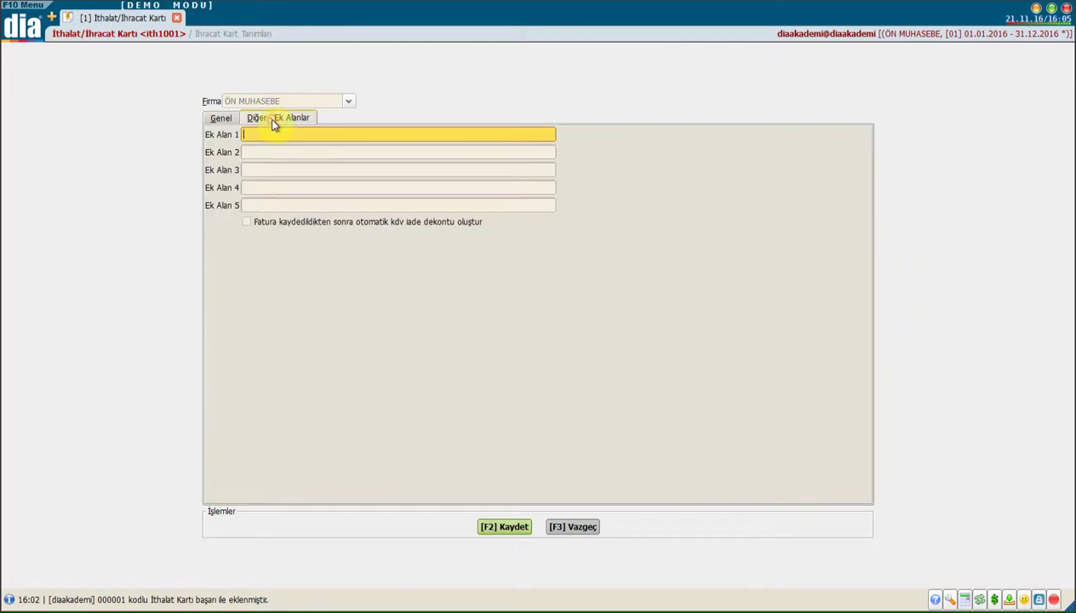
left_click(251, 204)
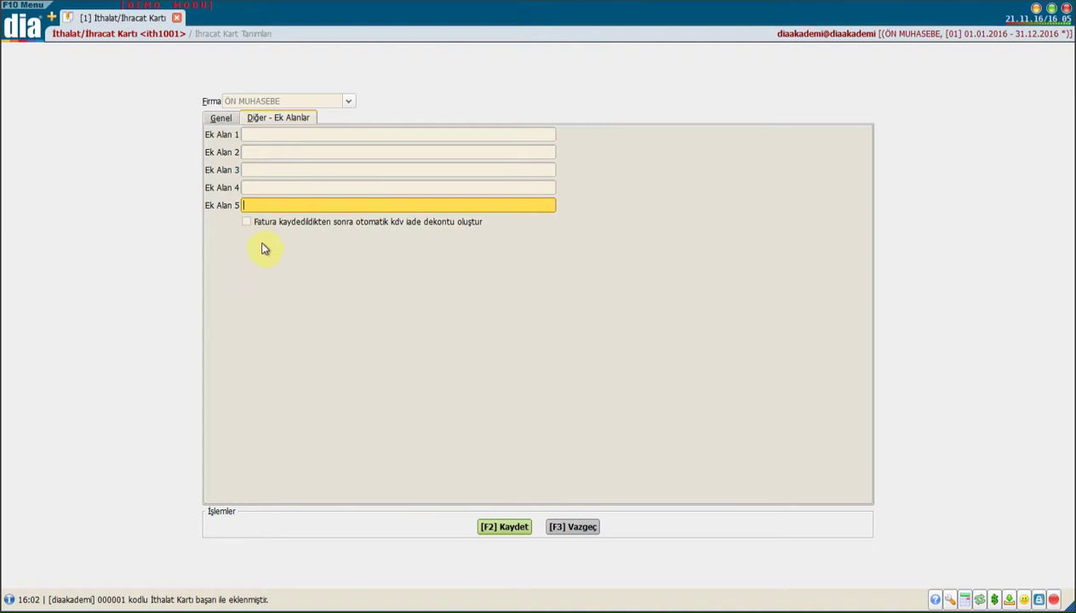
left_click(489, 527)
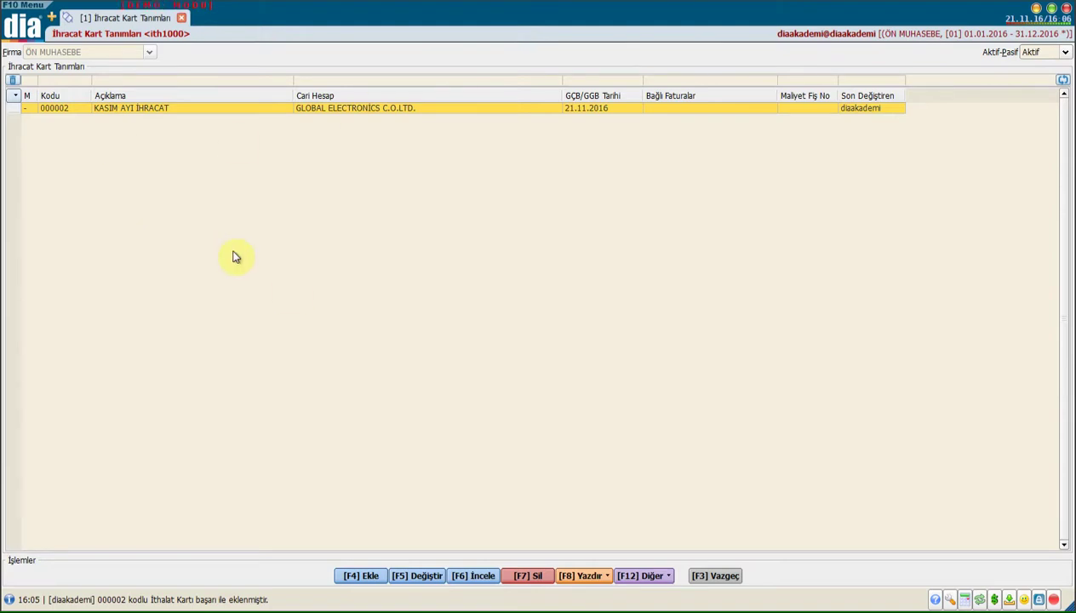
Step: Open the invoice list (Fatura Listesi) and start a new goods purchase invoice of type Mal Alım
left_click(52, 18)
left_click(447, 106)
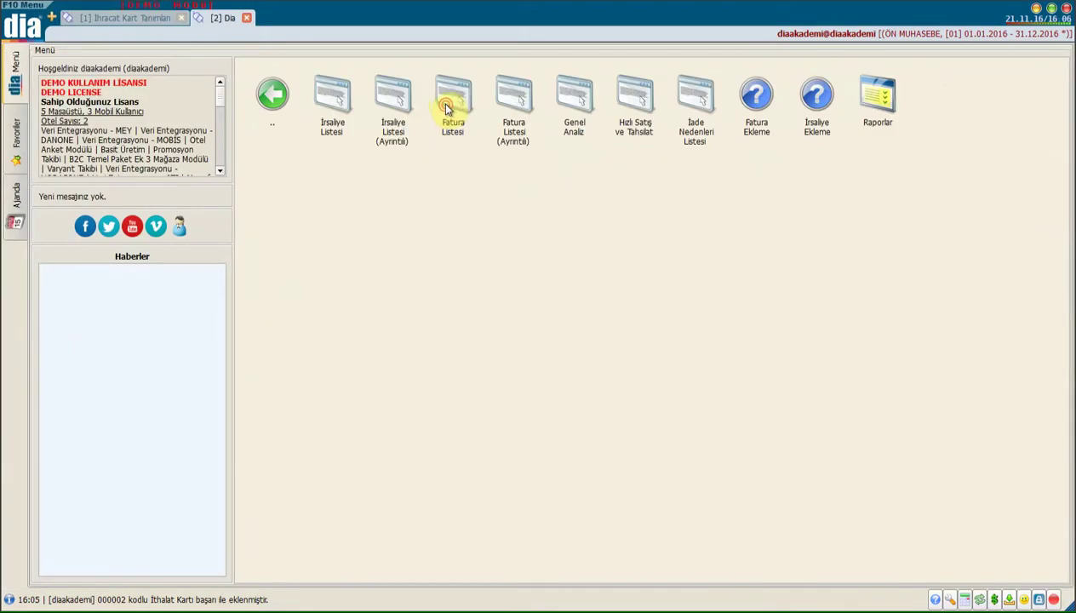
left_click(439, 100)
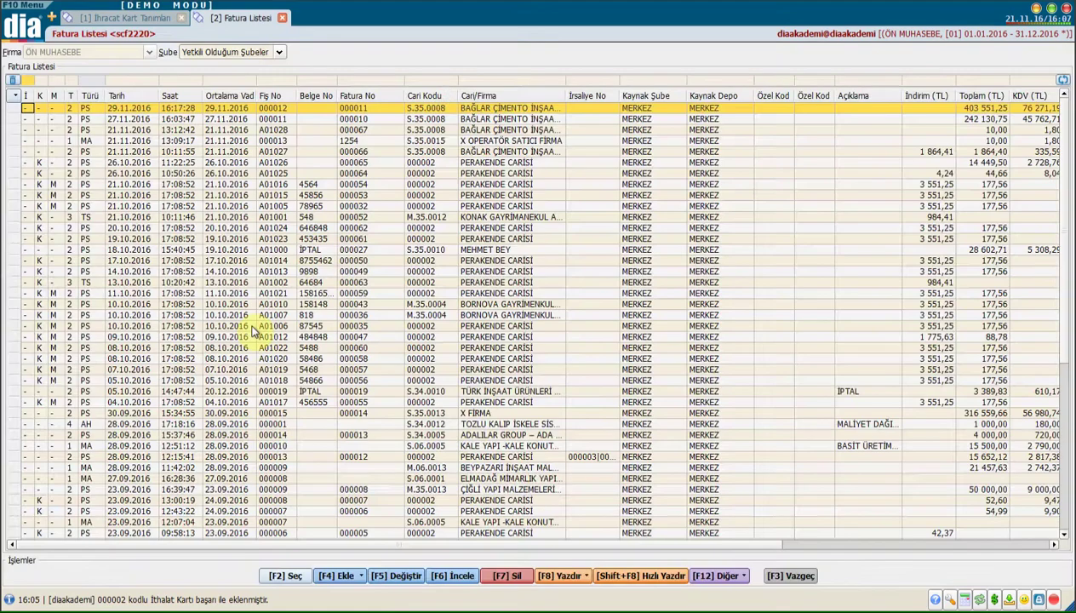
left_click(345, 577)
mouse_move(341, 547)
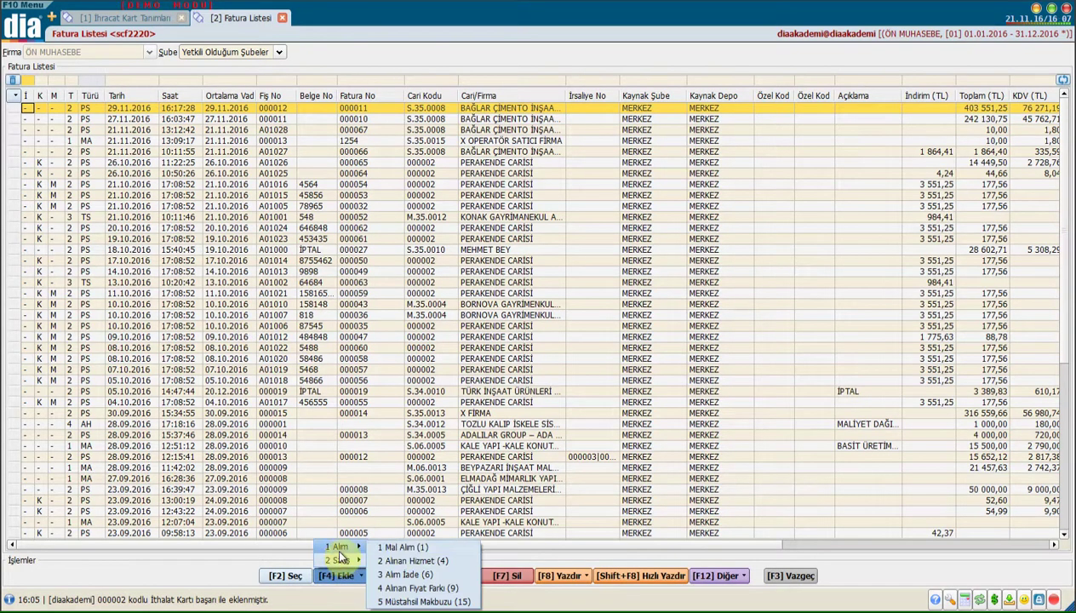
left_click(405, 548)
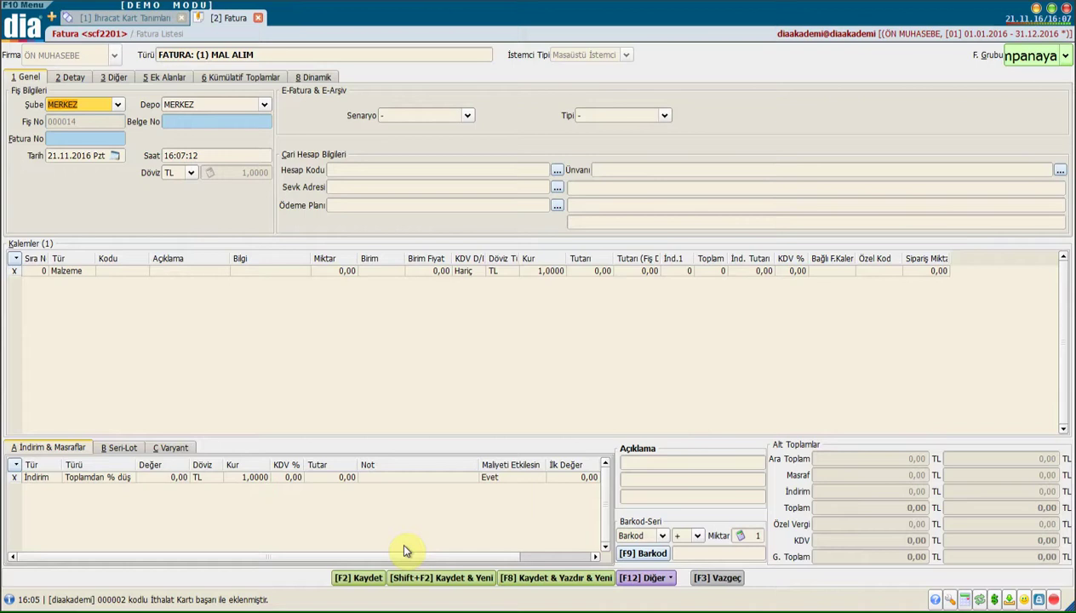
Step: Fill in the purchase invoice header with branch and warehouse MERKEZ, invoice number 254787 and currency TL
left_click(102, 105)
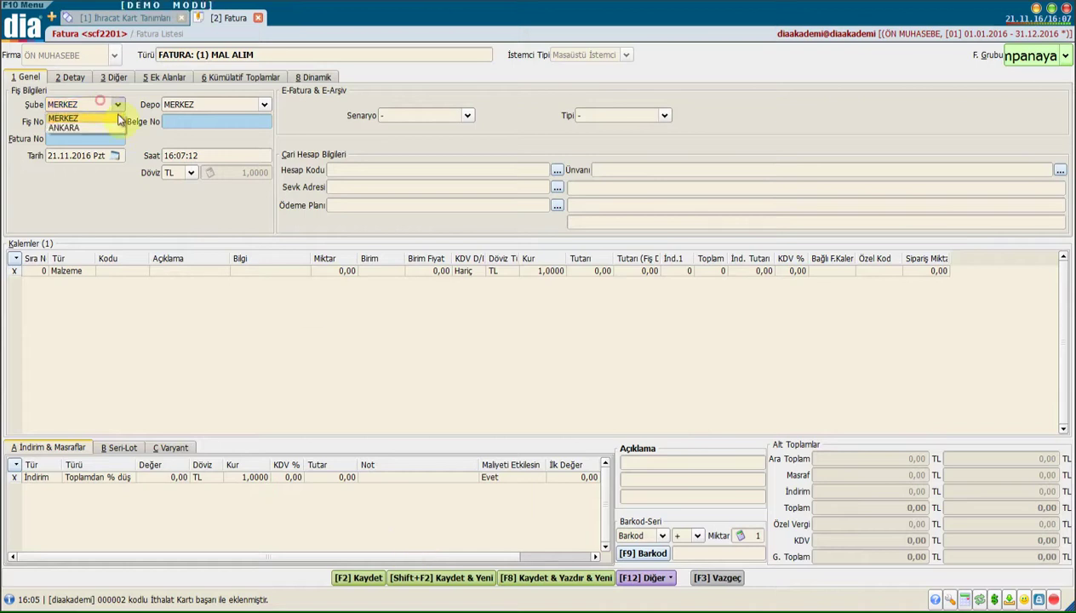
left_click(180, 104)
left_click(90, 138)
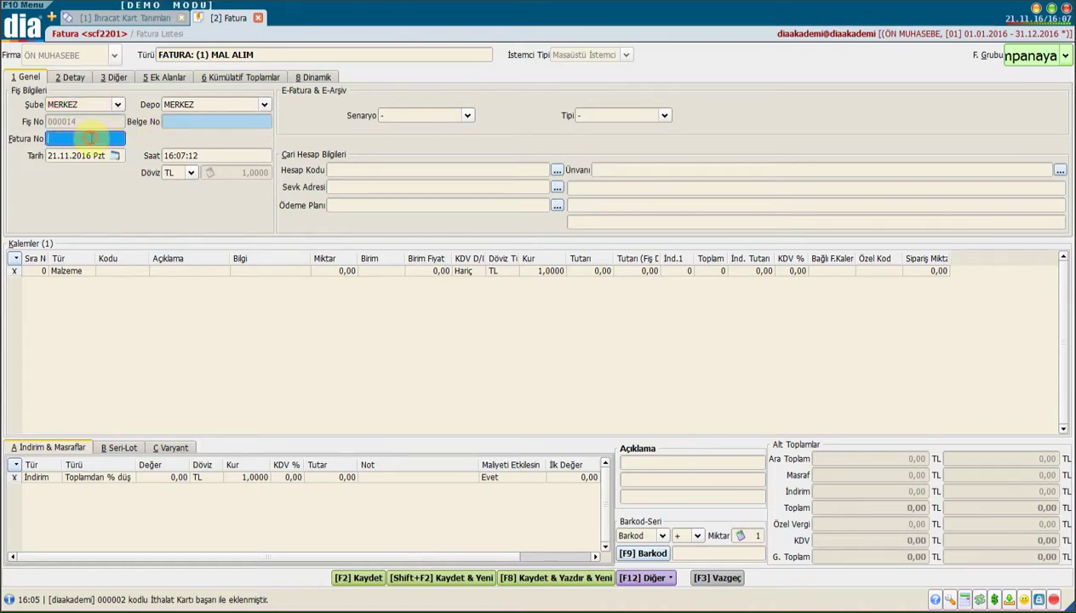
type("254787")
left_click(188, 175)
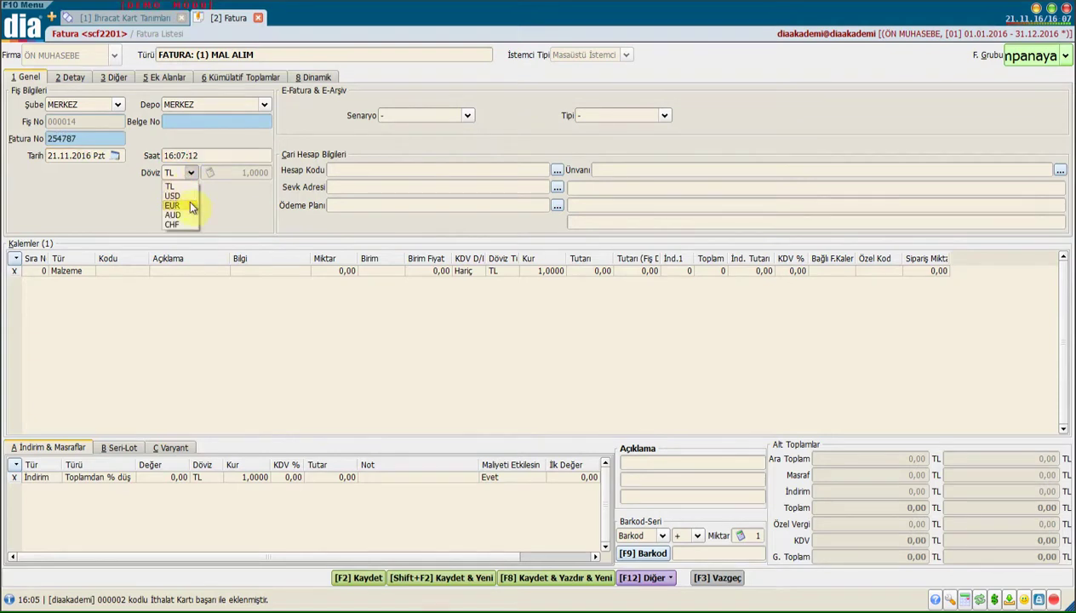
left_click(173, 186)
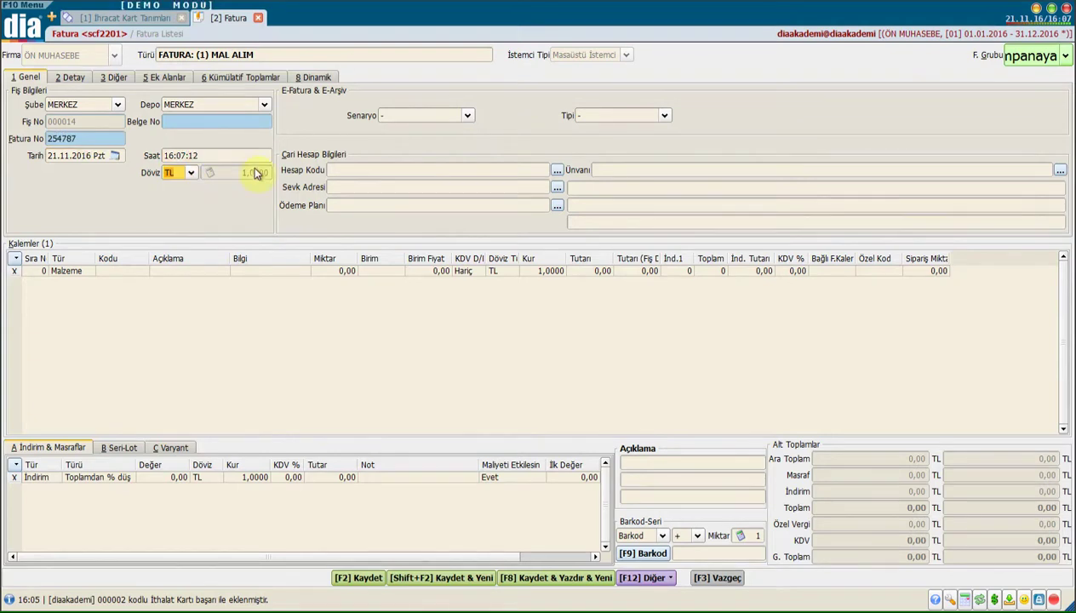
Step: Select SAMSUNG ELECTRONİCS C.O.LTD. (W.01.0020) as the purchase invoice's current account
left_click(375, 173)
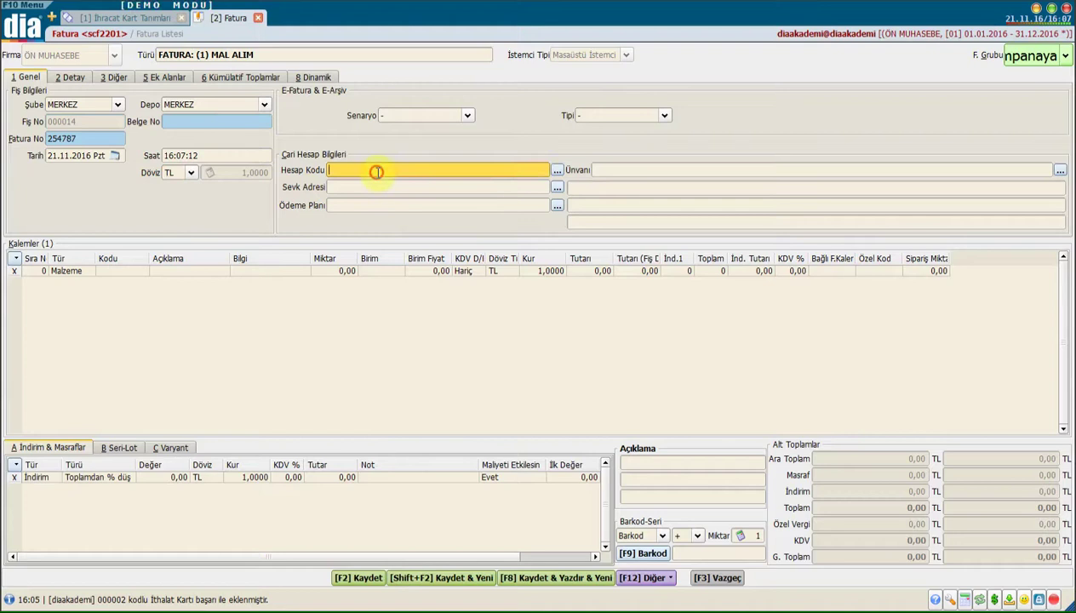
left_click(556, 171)
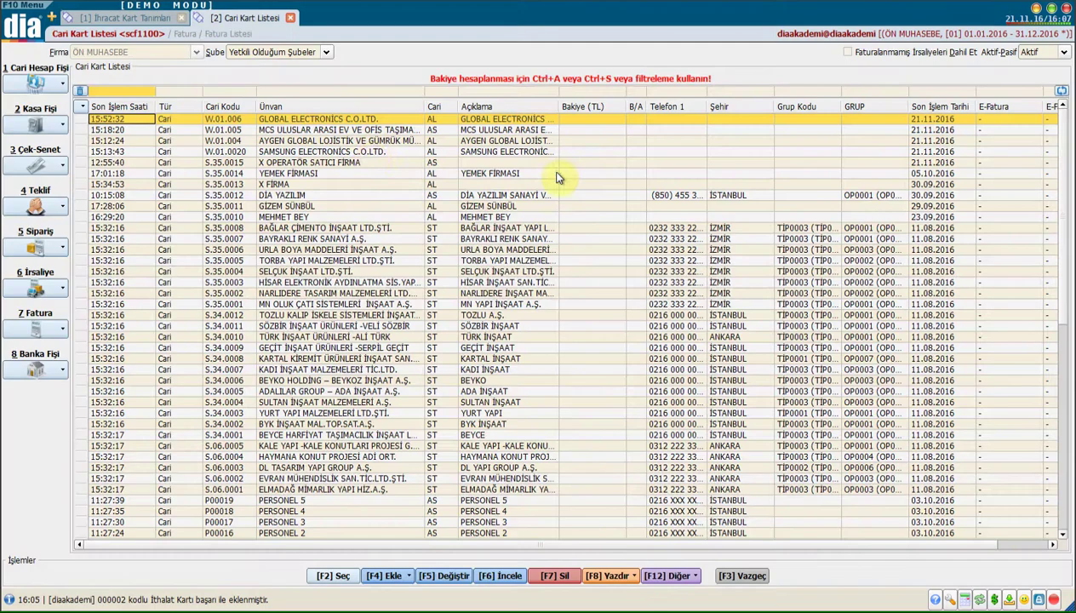
double_click(365, 151)
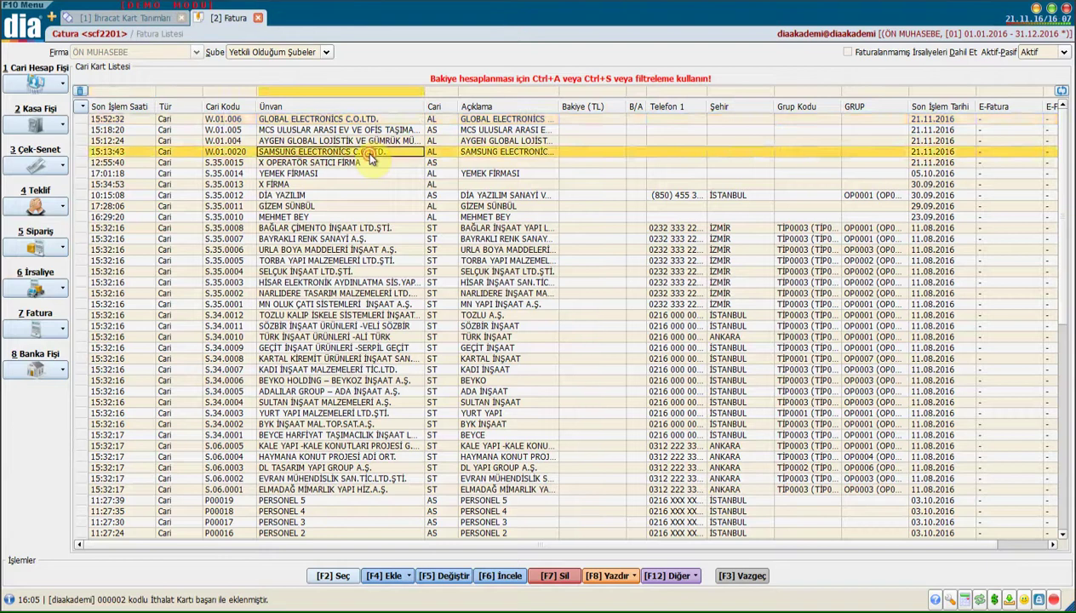
left_click(132, 270)
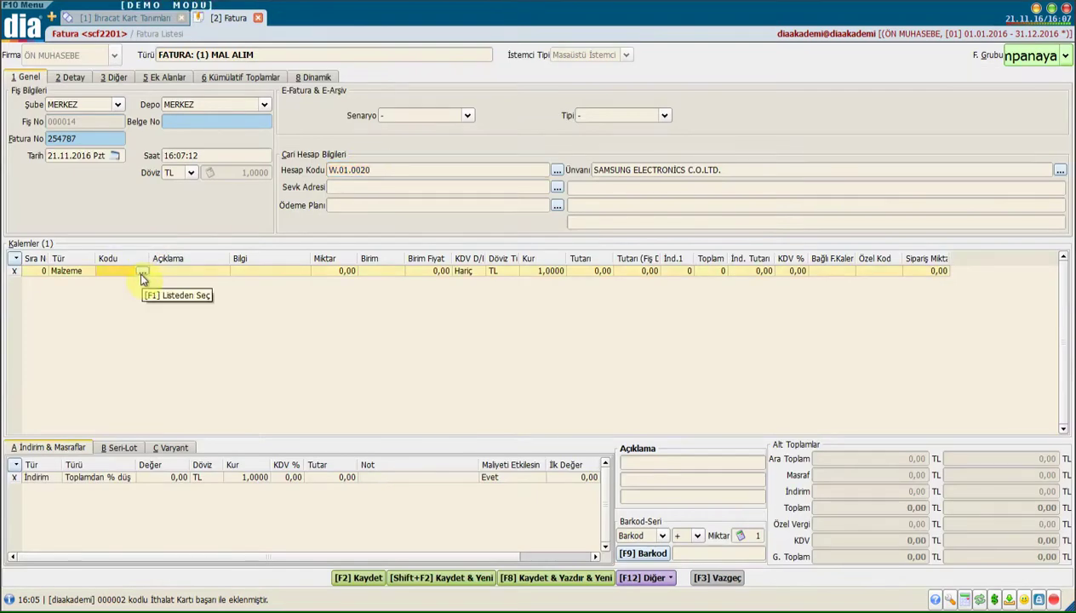
left_click(640, 577)
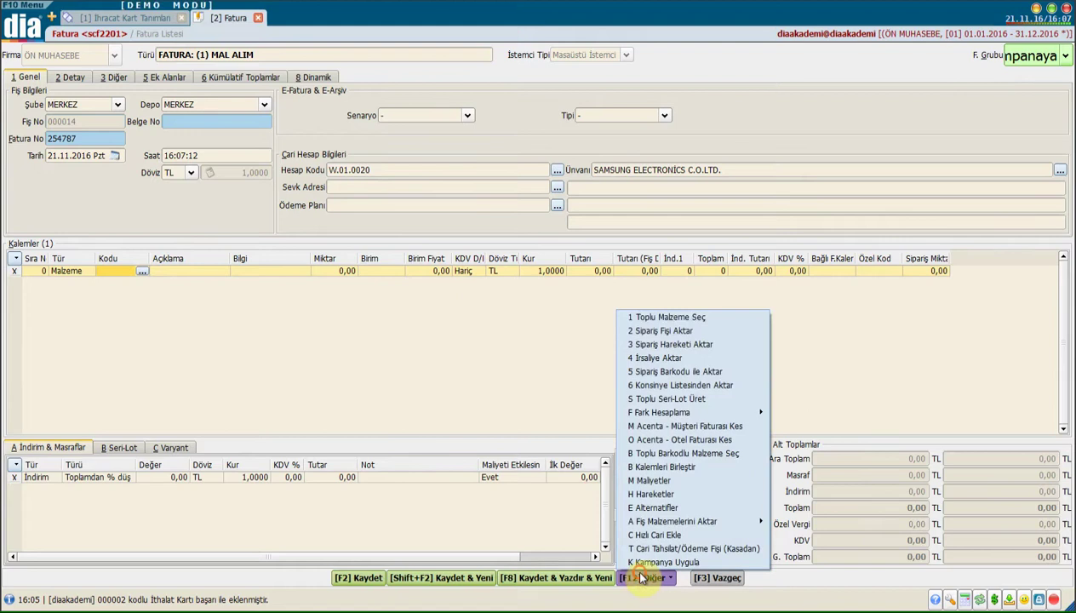
left_click(681, 320)
left_click(155, 272)
key("space")
key("space")
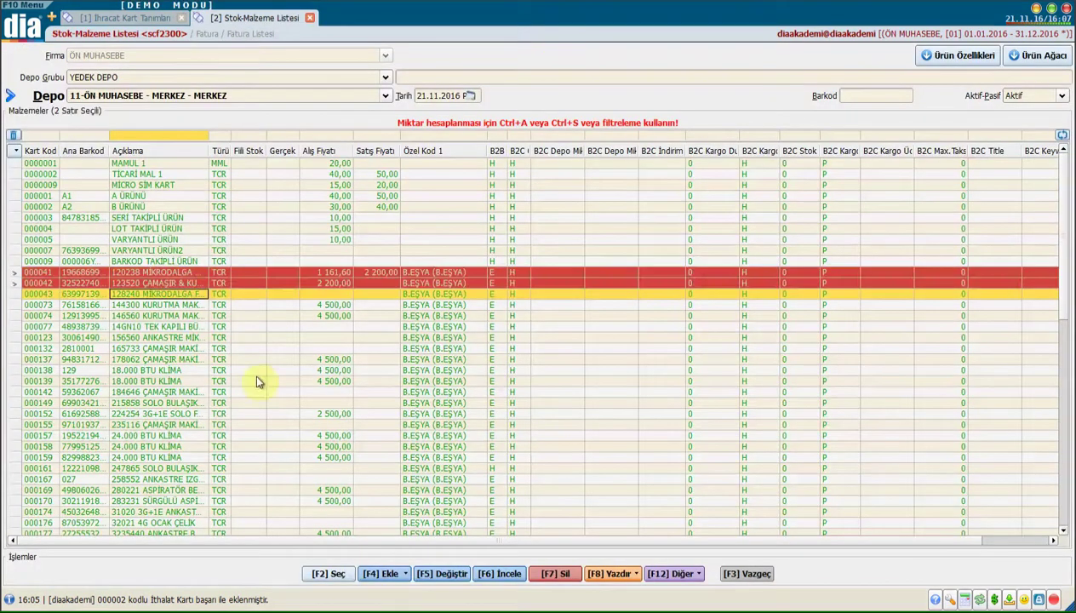
left_click(323, 580)
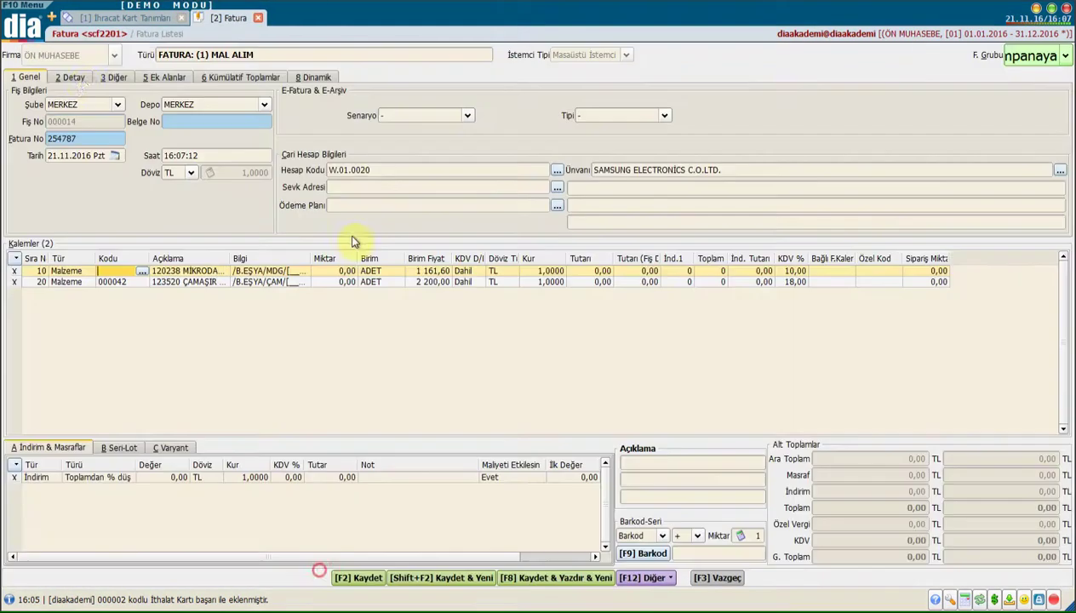
Step: Link the purchase invoice to import card 000001 in its detail information
left_click(66, 77)
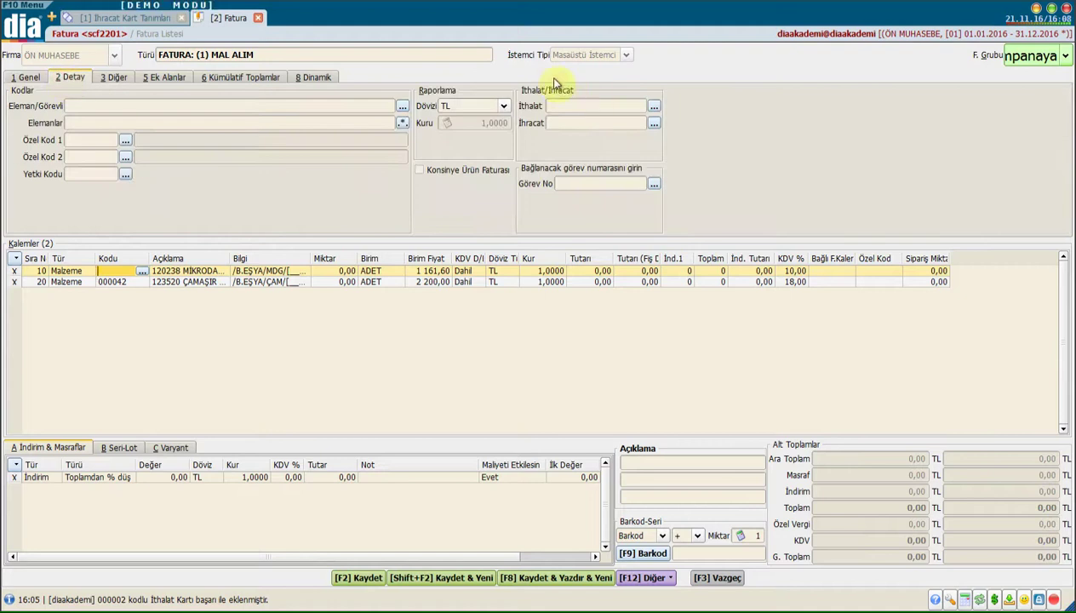
left_click(550, 104)
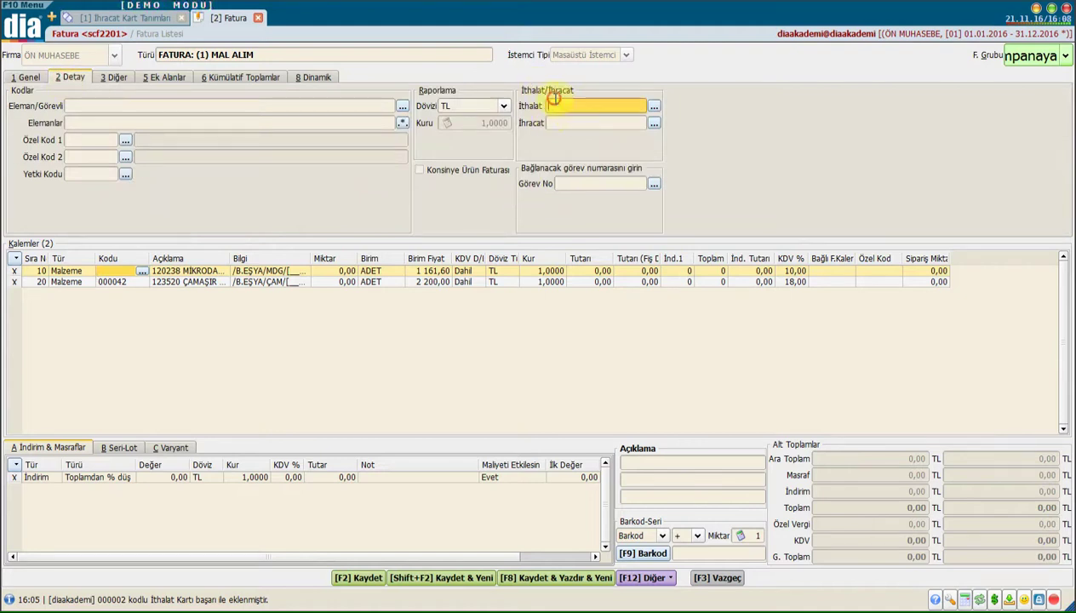
left_click(654, 110)
double_click(110, 106)
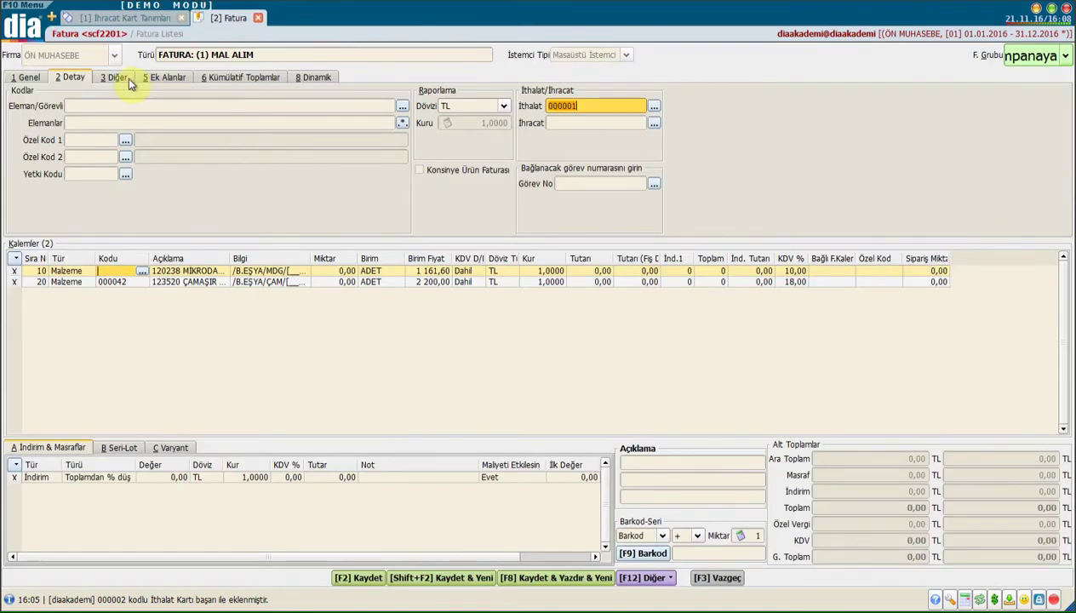
Step: Keep only the 120238 MİKRODALGA line with a quantity of 5 and save the purchase invoice
left_click(334, 269)
type("5")
key("Return")
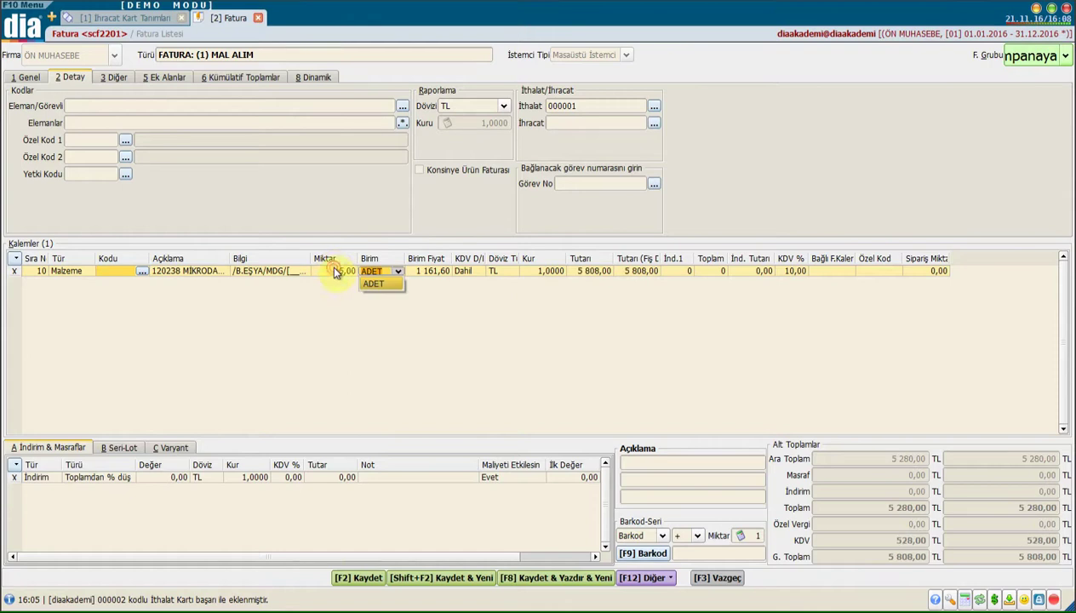
left_click(368, 574)
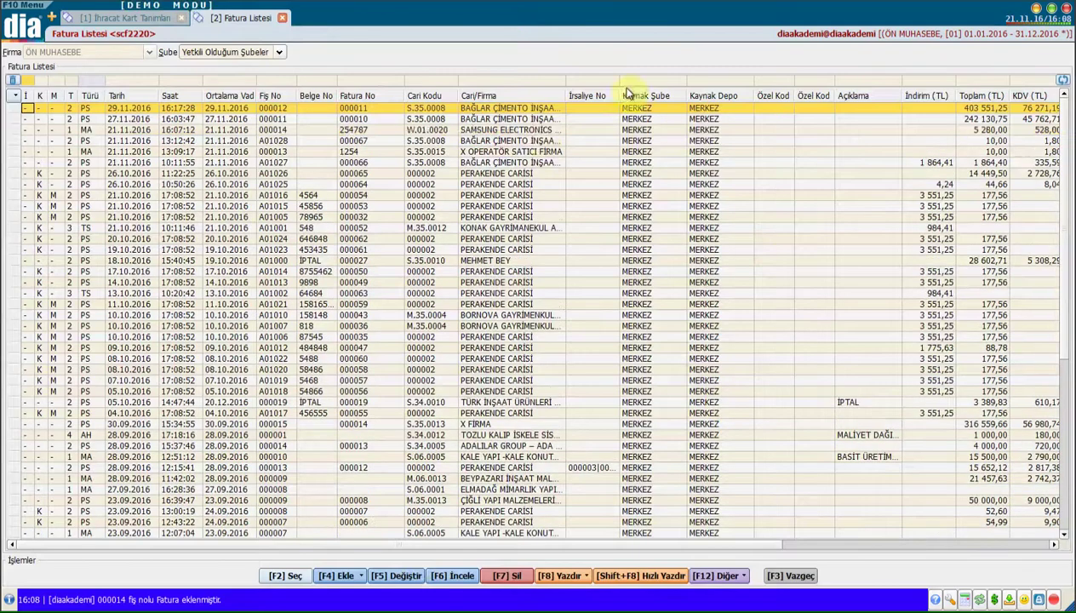
Step: Select the saved SAMSUNG ELECTRONİCS invoice in the list and start a new purchase invoice of type Alınan Hizmet (4)
left_click(537, 132)
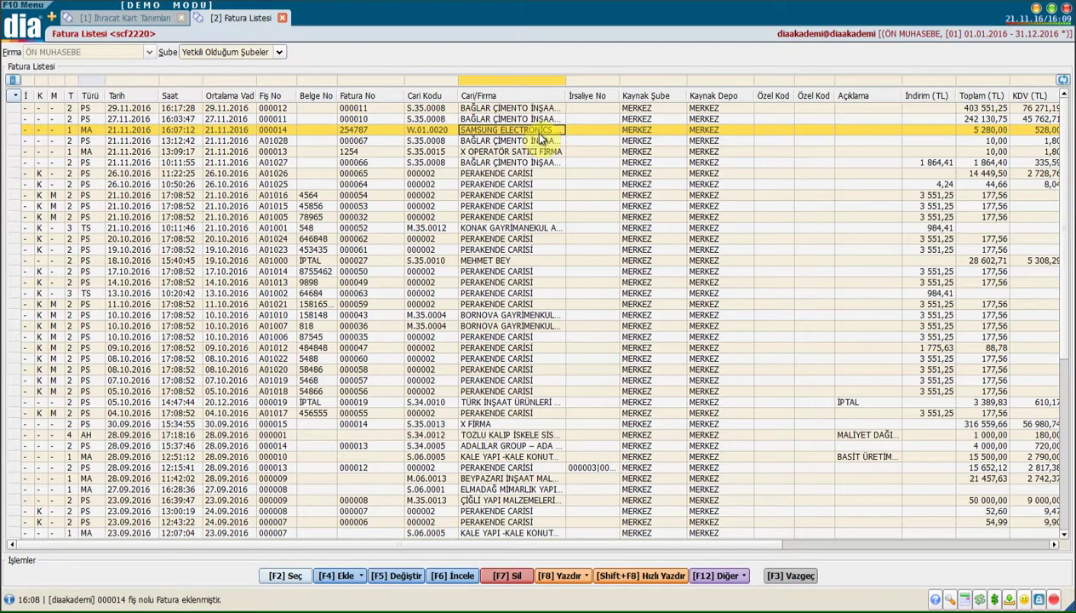
left_click(350, 580)
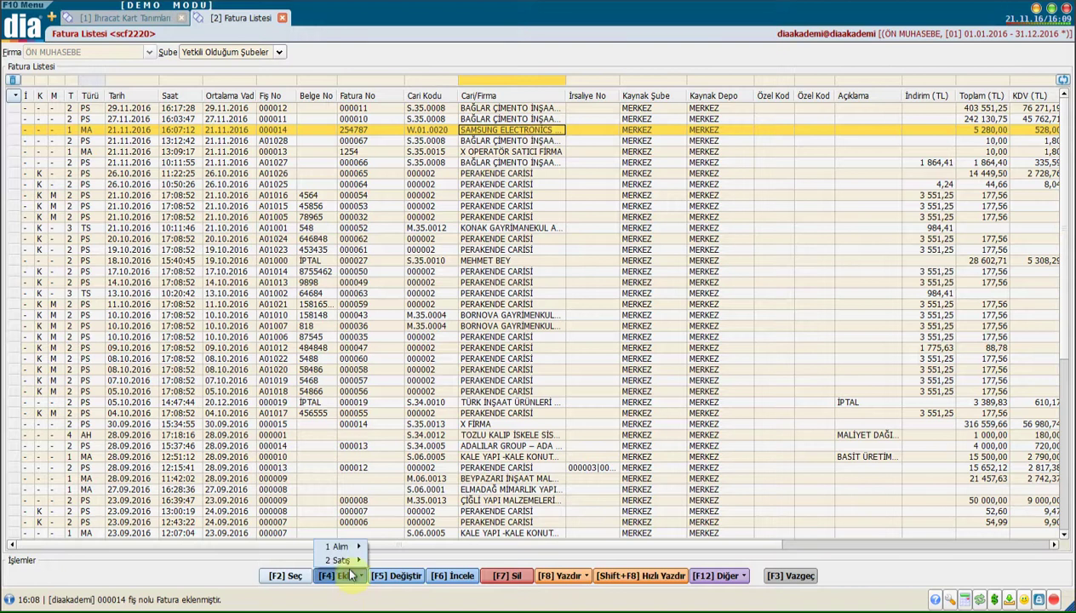
mouse_move(345, 562)
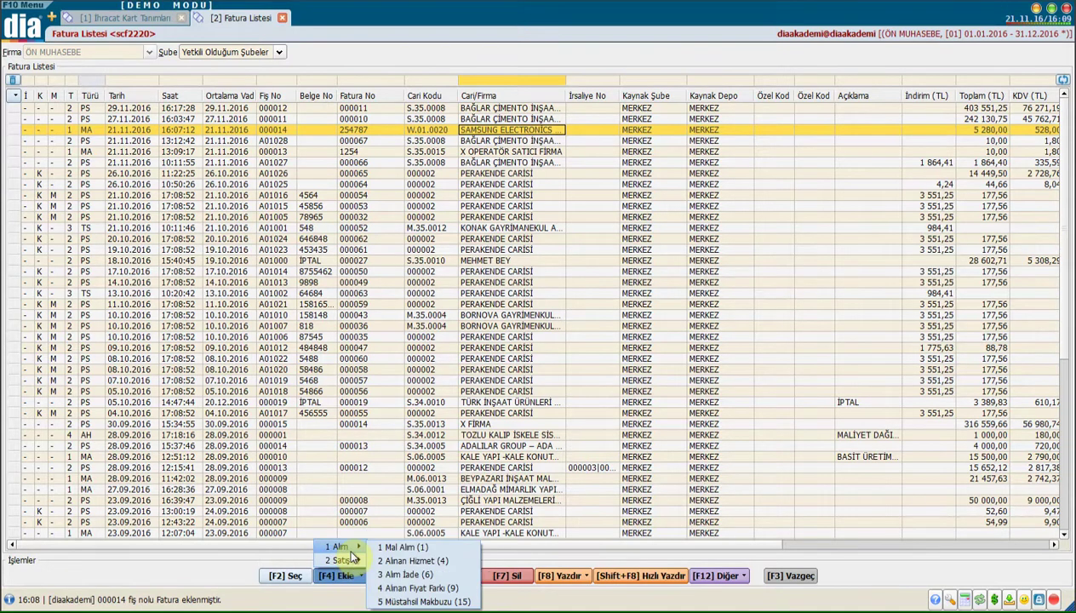
left_click(406, 561)
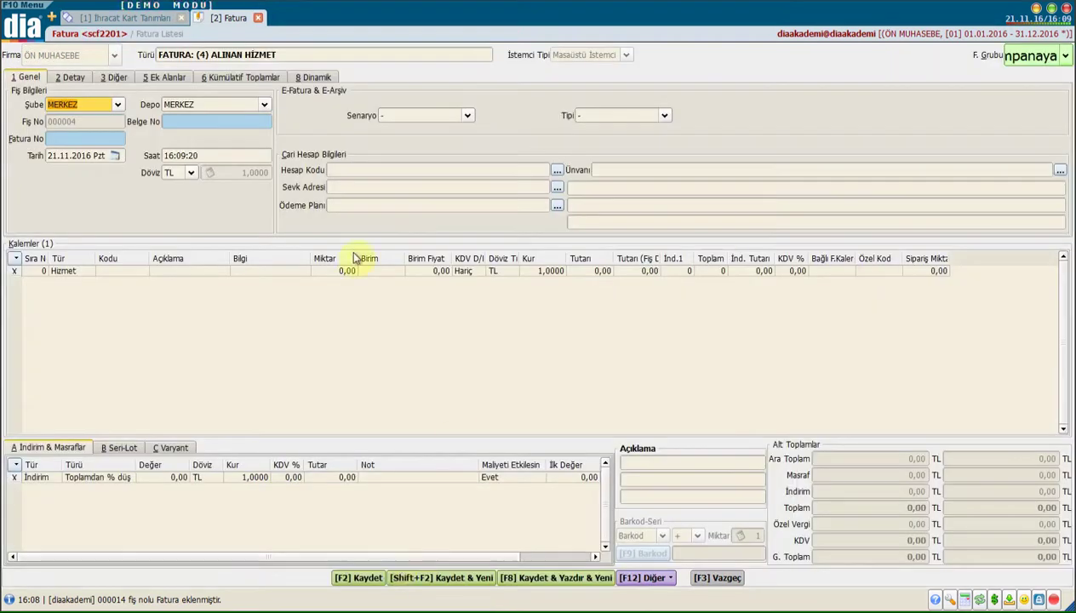
Step: Select AYGEN GLOBAL LOJİSTİK VE GÜMRÜK MÜŞAVİRLİĞİ (W.01.004) as the service invoice's current account
left_click(374, 171)
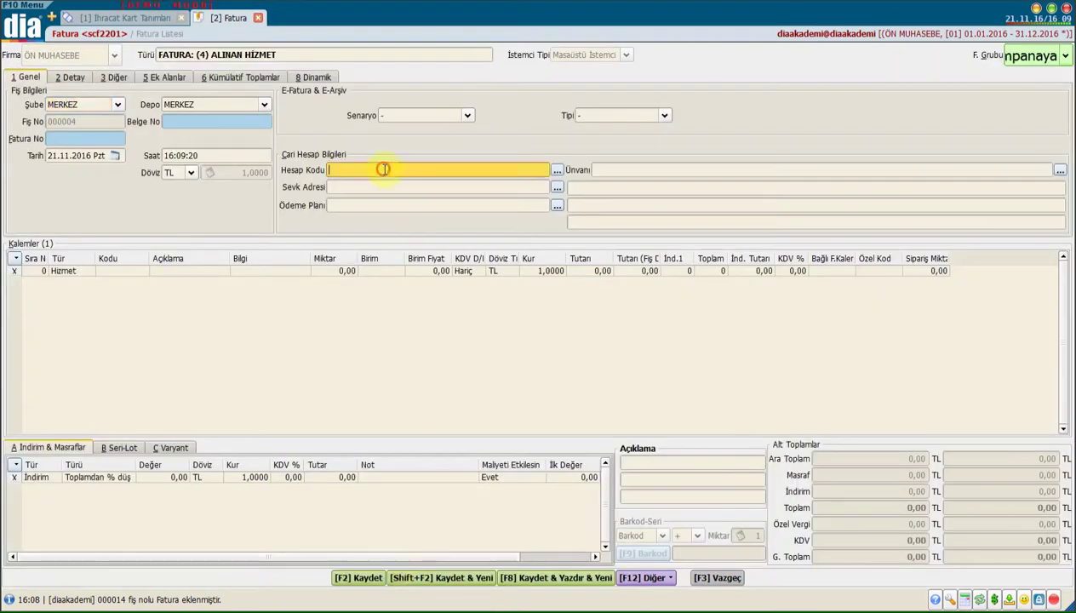
left_click(557, 170)
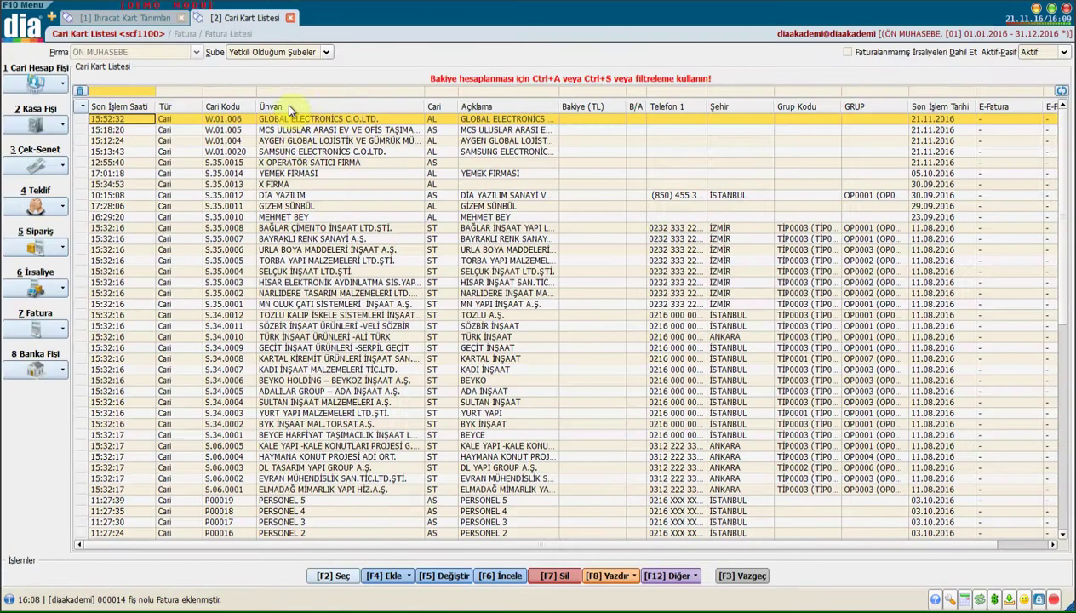
double_click(280, 141)
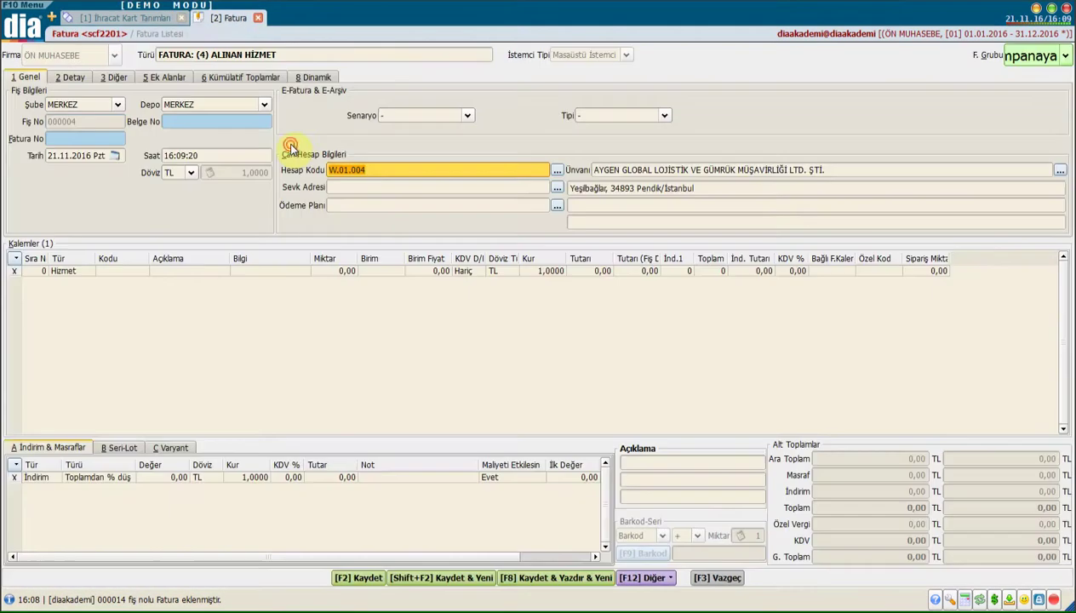
Step: Keep the line type Hizmet, open bulk selection of services and filter the service list by card code W
left_click(111, 272)
left_click(82, 270)
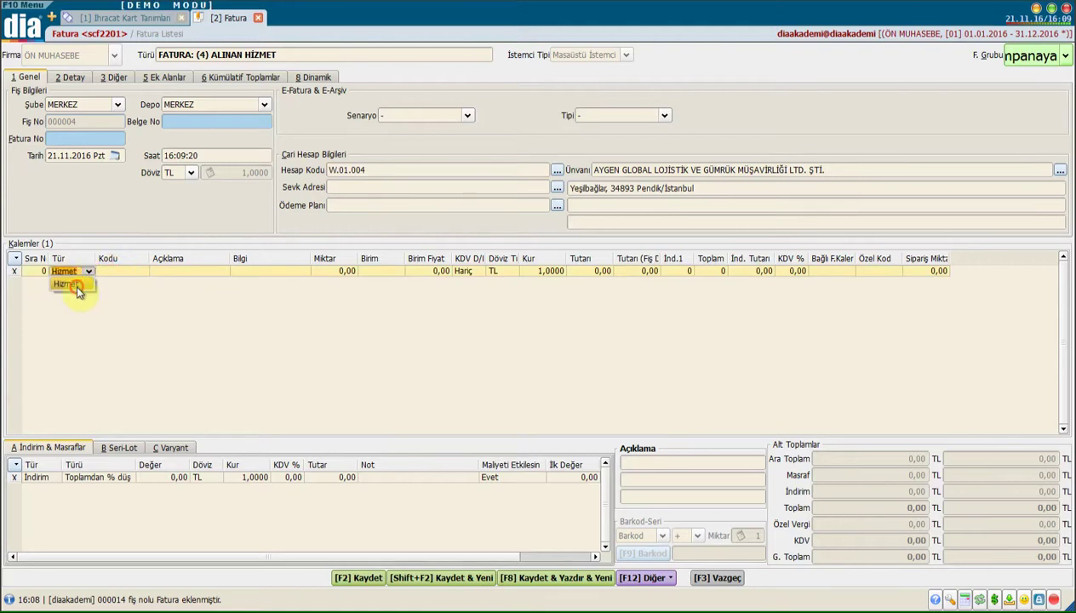
left_click(76, 286)
left_click(646, 578)
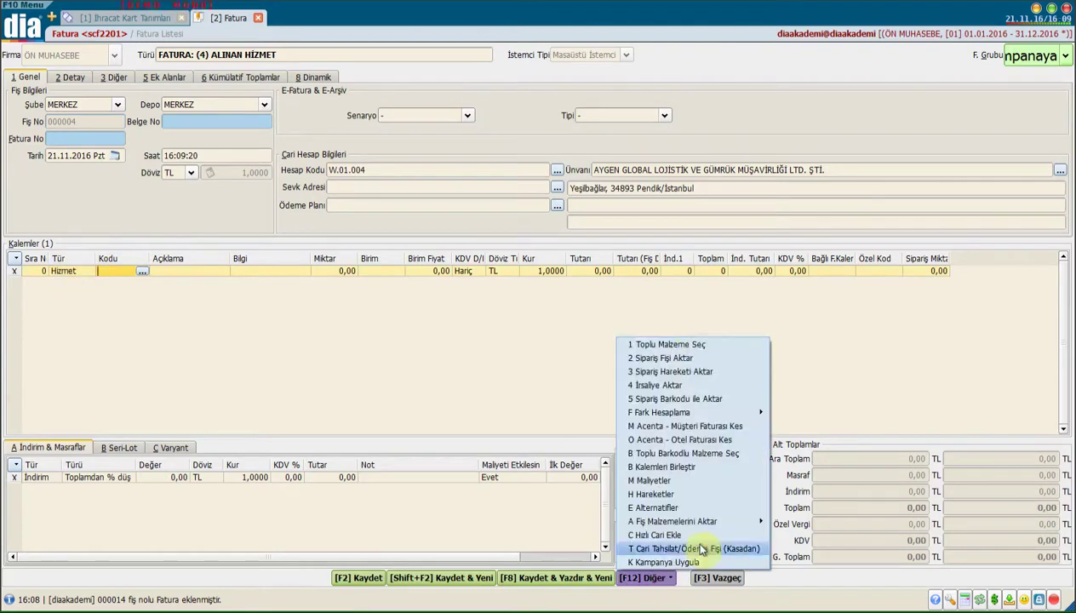
left_click(672, 343)
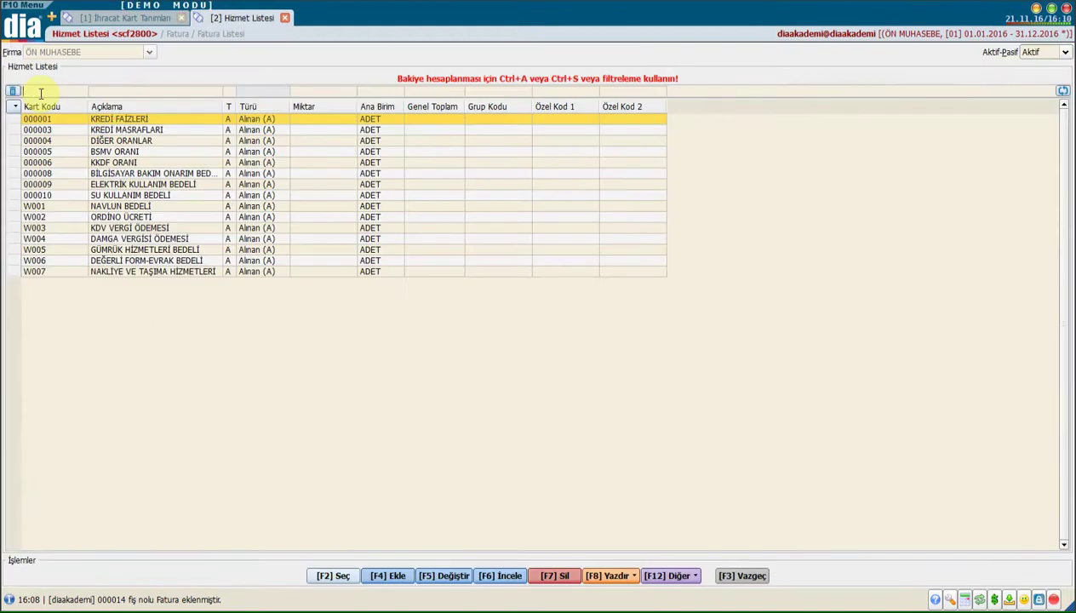
type("W")
key("Tab")
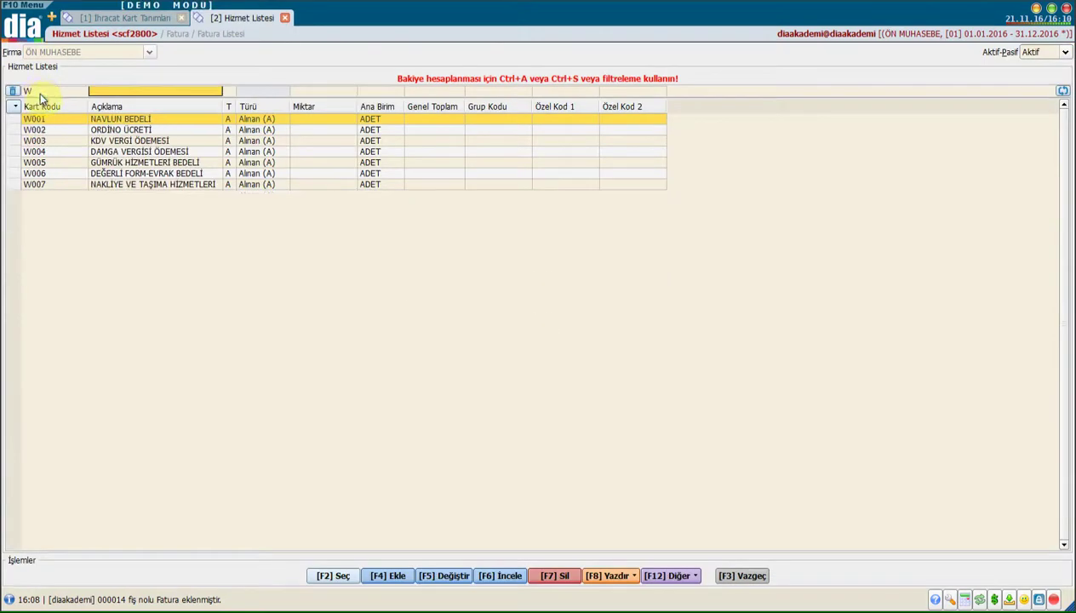
Step: Mark services W001 to W006 in the filtered list and bring them into the invoice lines
left_click(40, 112)
key("space")
key("space")
key("space")
key("space")
key("space")
key("space")
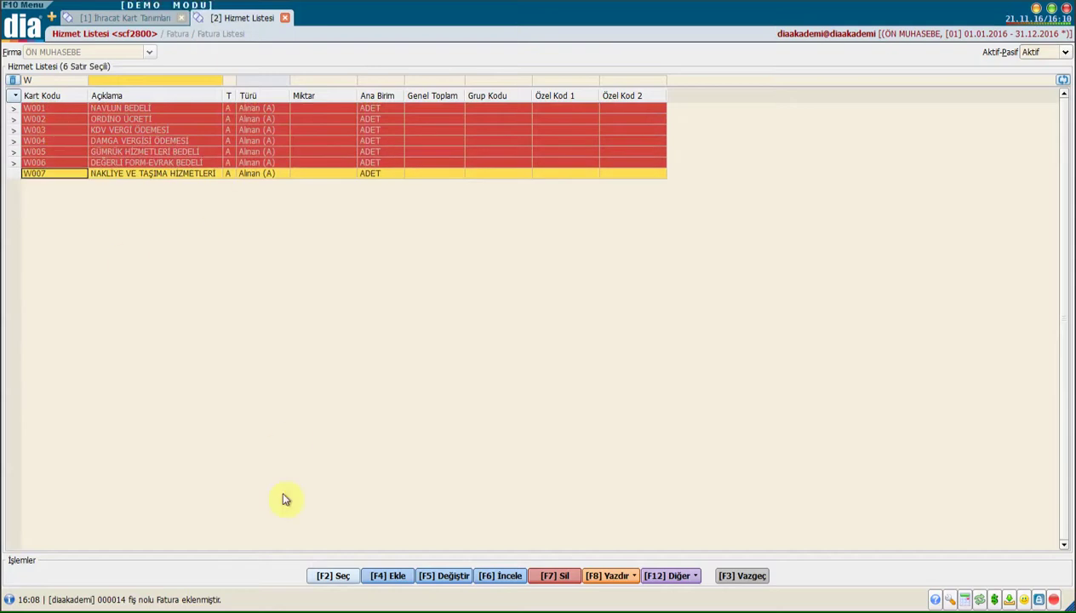
left_click(328, 576)
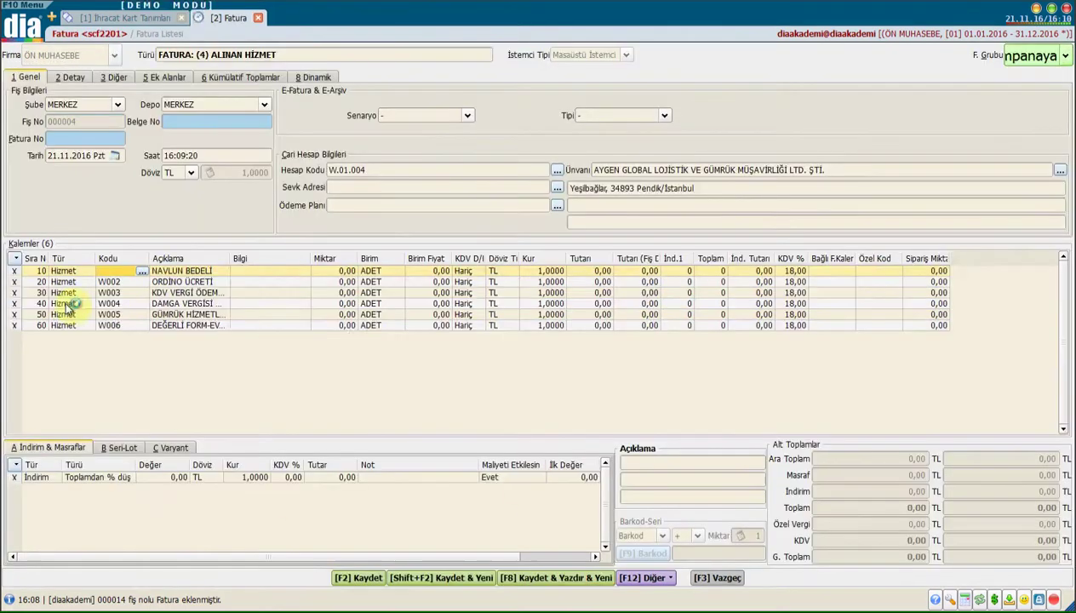
Step: Set all six service lines to quantity 1, with unit prices of 120 for NAVLUN BEDELİ and 50 for ORDİNO ÜCRETİ
left_click(340, 270)
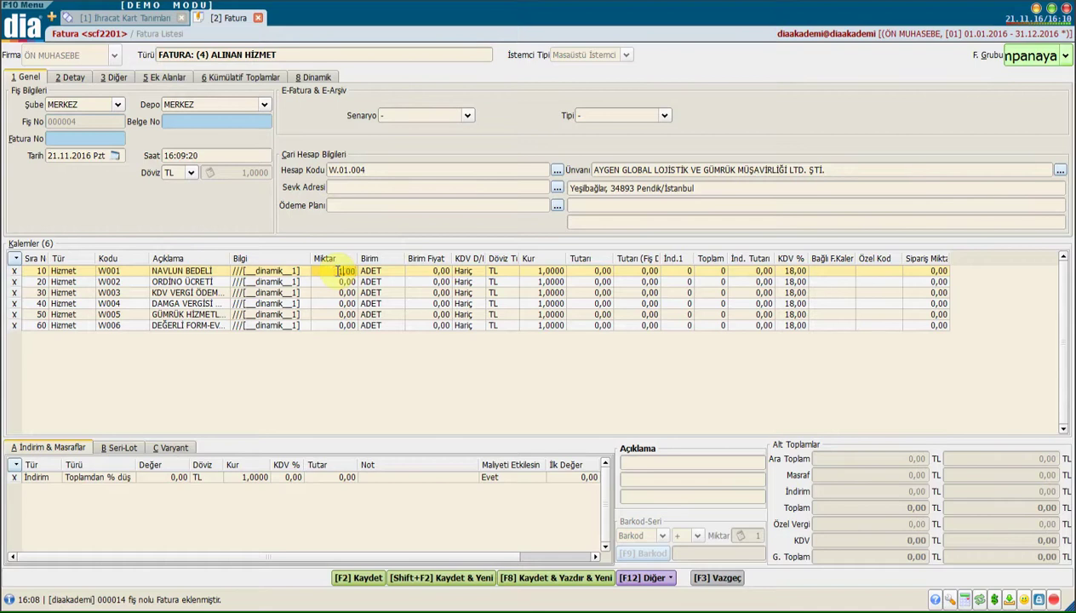
left_click(337, 273)
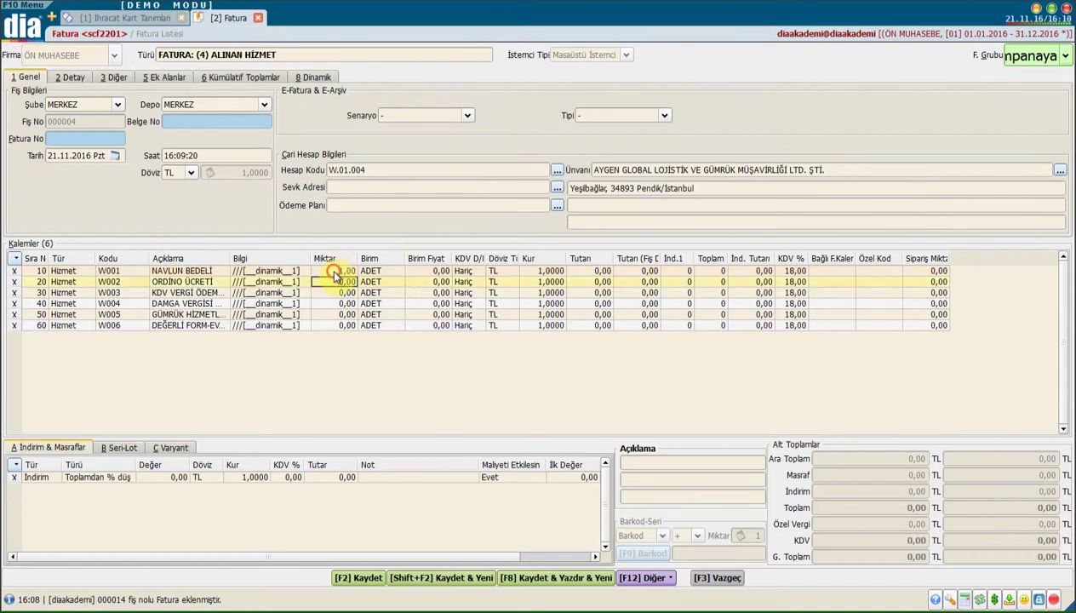
left_click(431, 271)
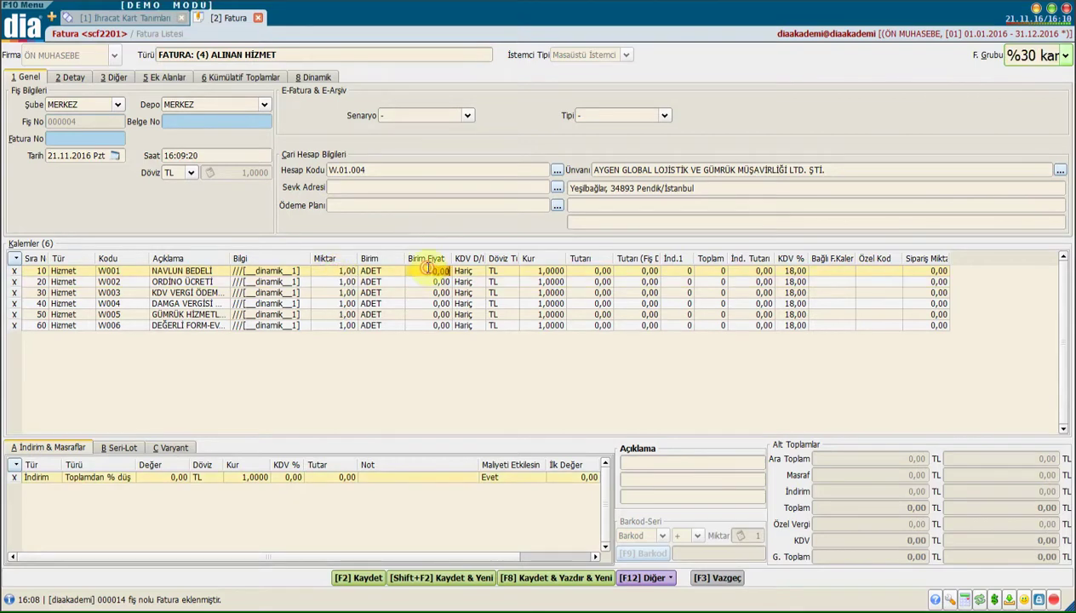
type("120")
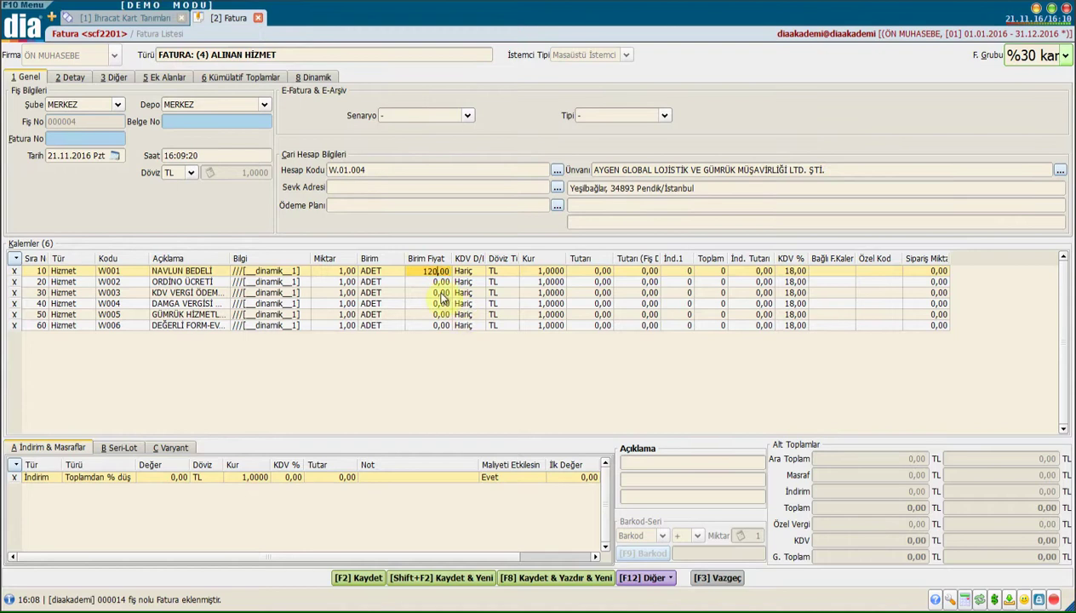
left_click(437, 290)
left_click(437, 283)
type("50")
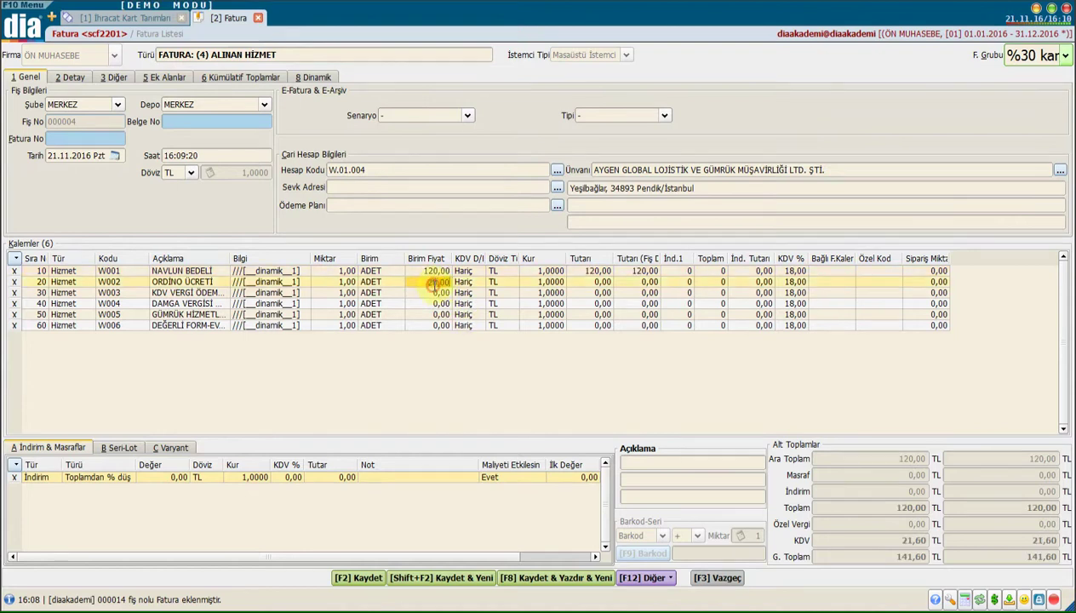
Step: Set the unit prices of services W003, W004, W005 and W006 to 700, 455, 100 and 150, and save the service invoice
left_click(436, 292)
type("700")
left_click(437, 303)
type("455")
left_click(436, 314)
type("100")
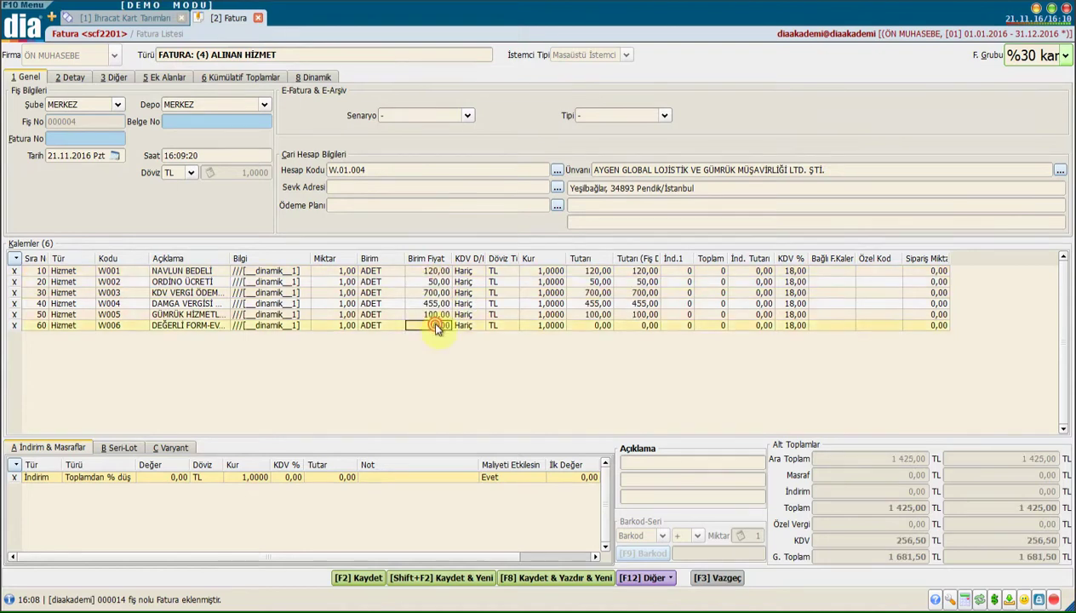
left_click(436, 325)
type("150")
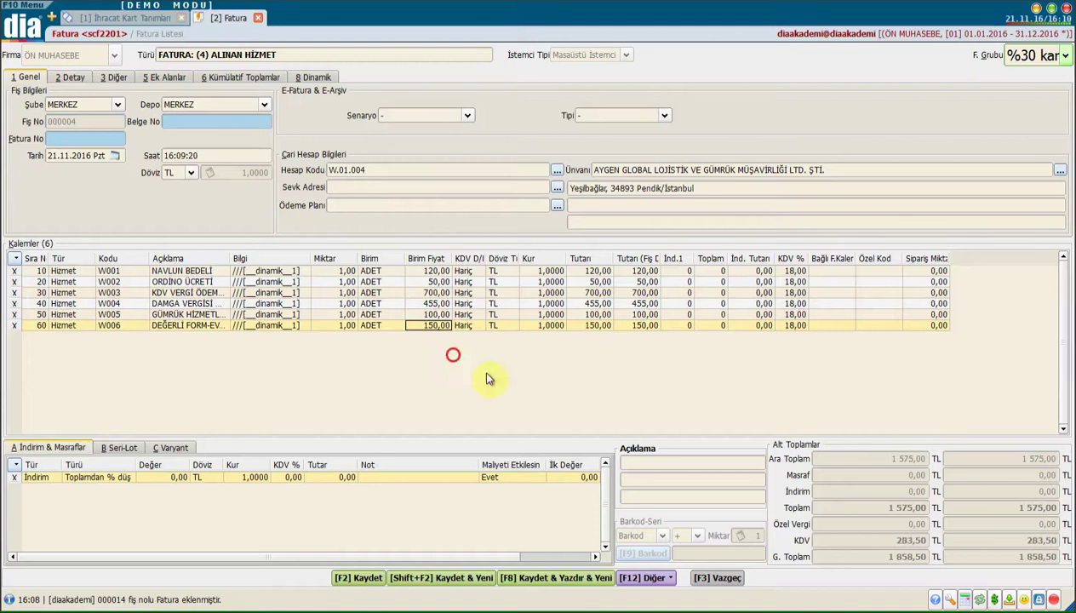
left_click(361, 578)
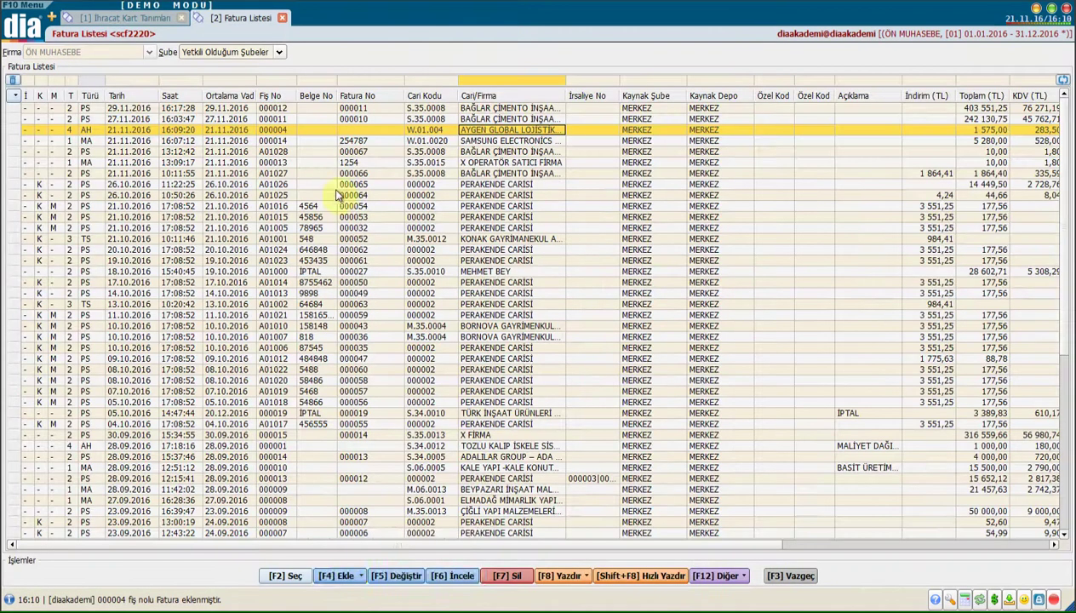
Step: Start another Alınan Hizmet invoice with MCS ULUSLAR ARASI EV VE OFİS TAŞIMACILIĞI (W.01.005) as its current account
left_click(345, 575)
mouse_move(339, 546)
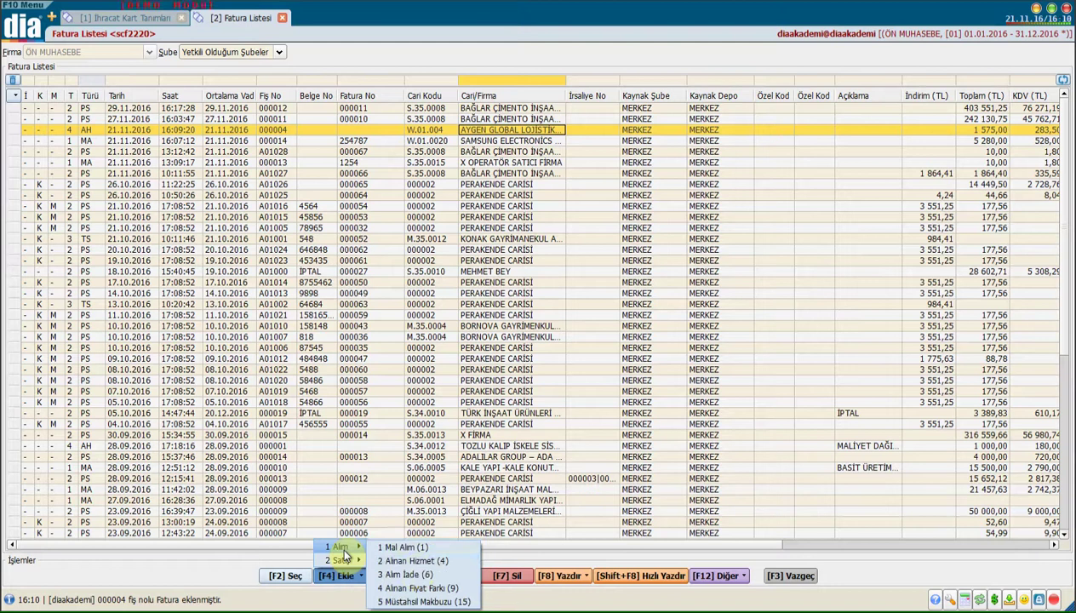
left_click(413, 563)
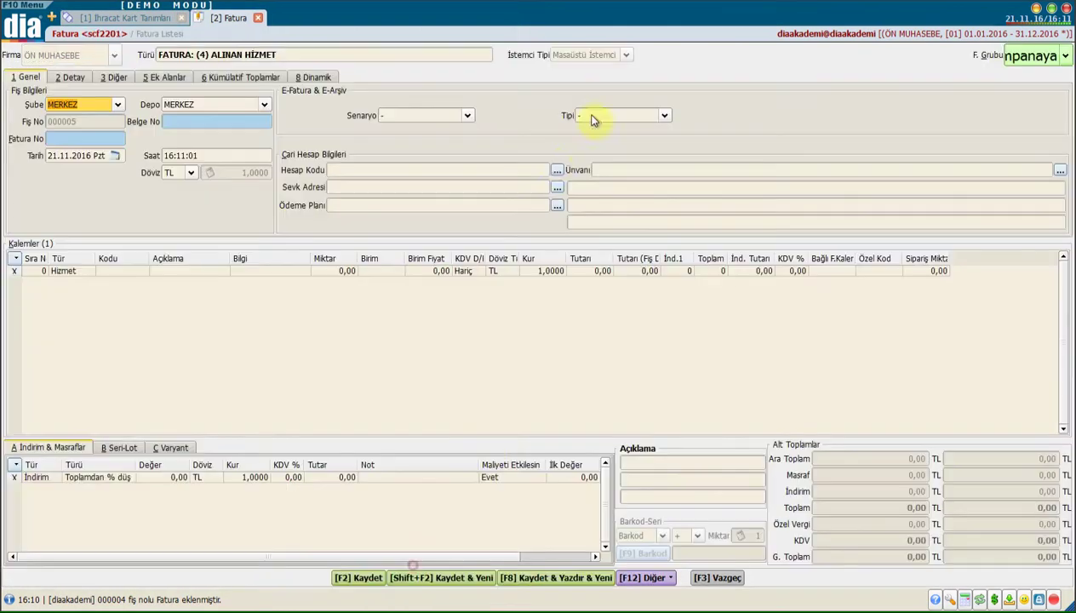
left_click(558, 171)
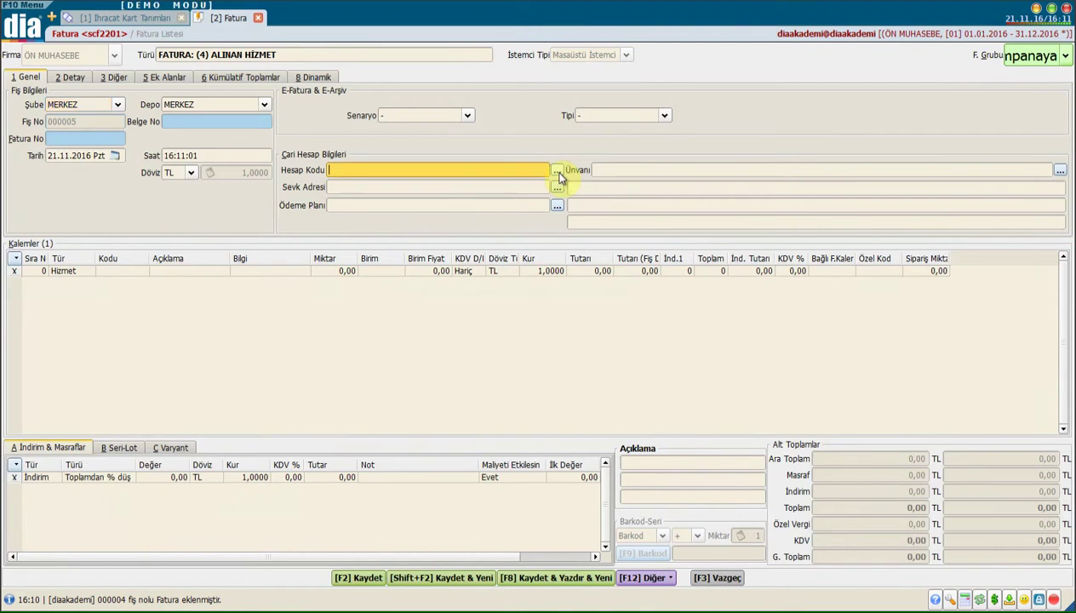
Step: Enter invoice number 125468 and document number 214546 in the new service invoice's header
double_click(92, 139)
type("125468")
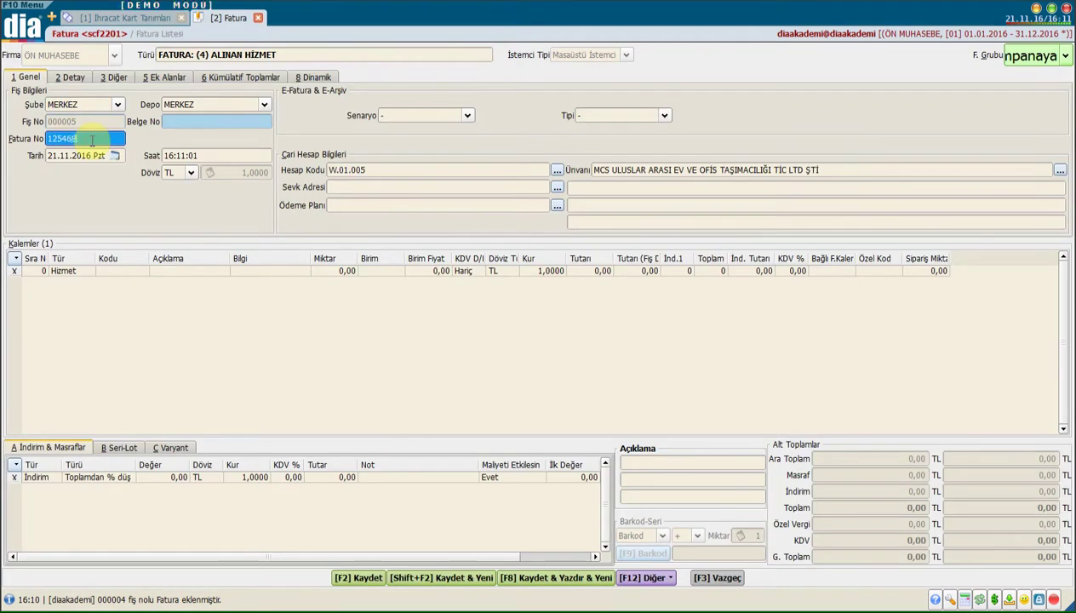
left_click(205, 122)
type("214546")
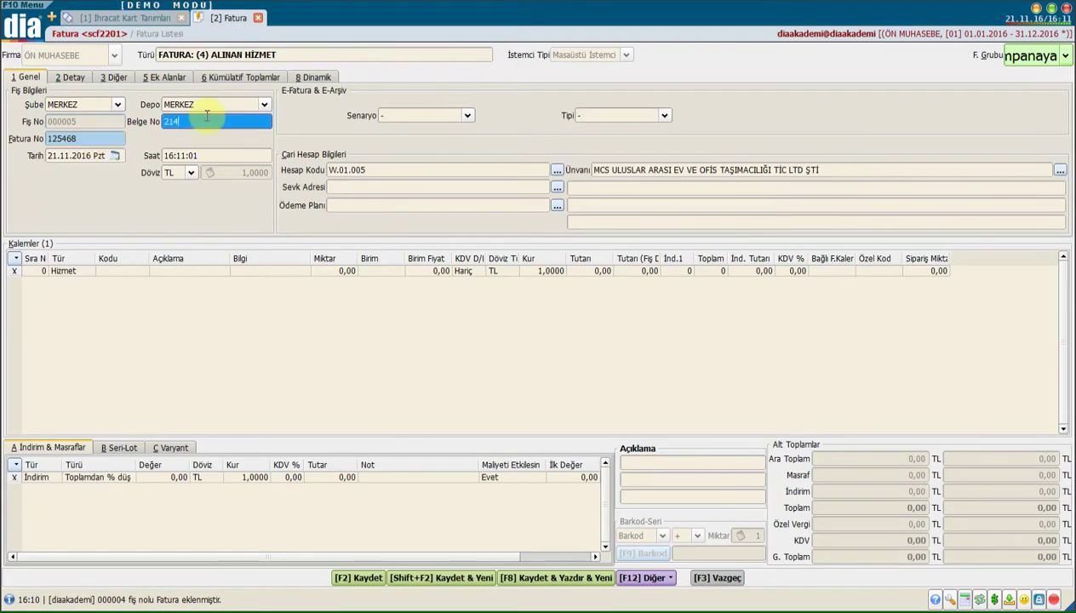
Step: Add service W007 NAKLİYE VE TAŞIMA HİZMETLERİ to the invoice with quantity 1 and unit price 4000
left_click(105, 271)
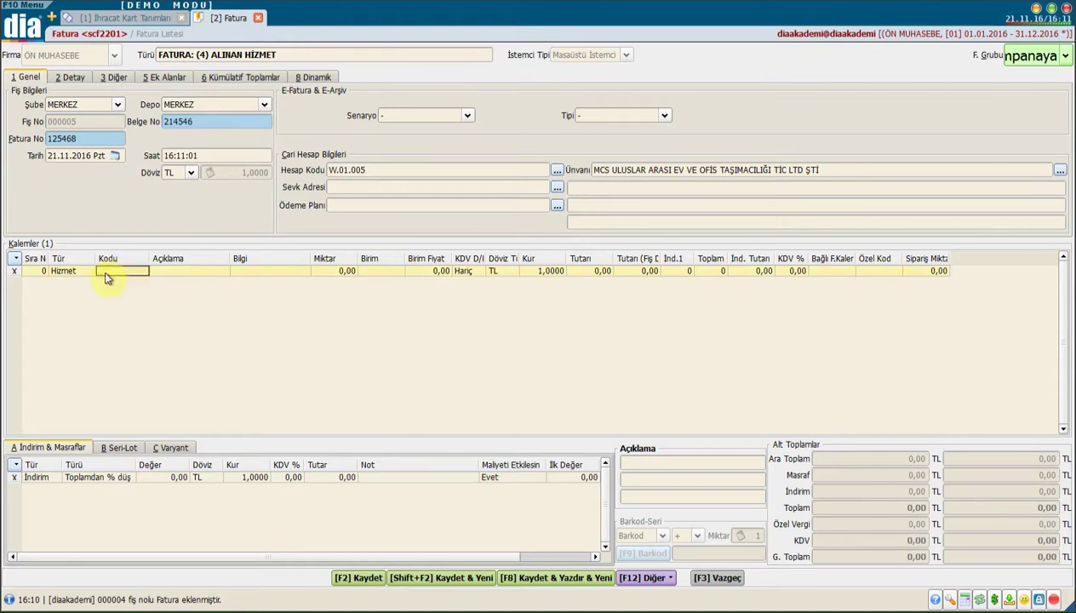
left_click(143, 272)
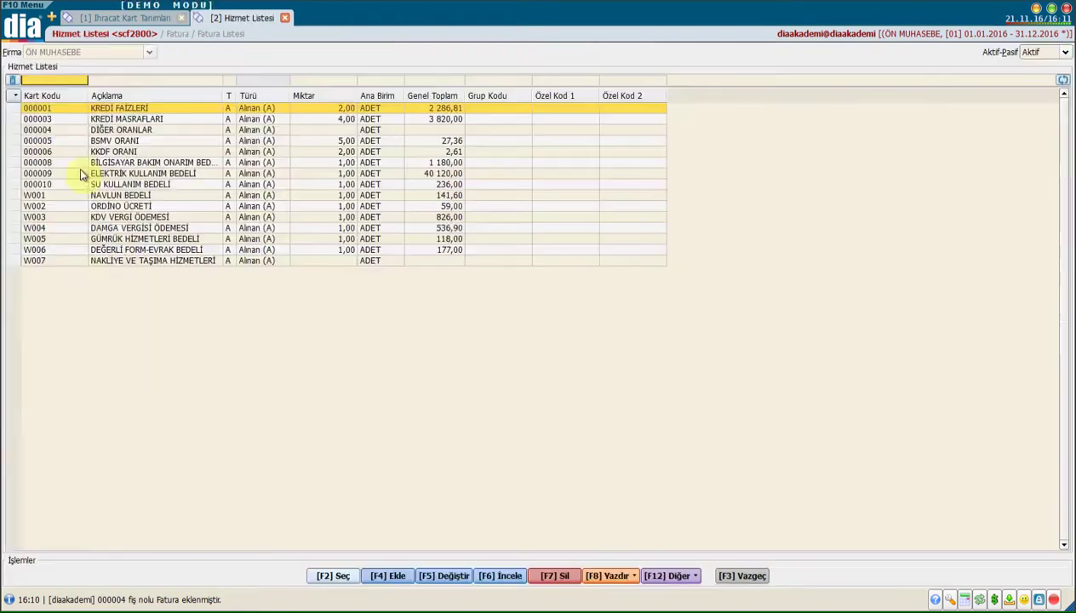
left_click(120, 262)
double_click(117, 260)
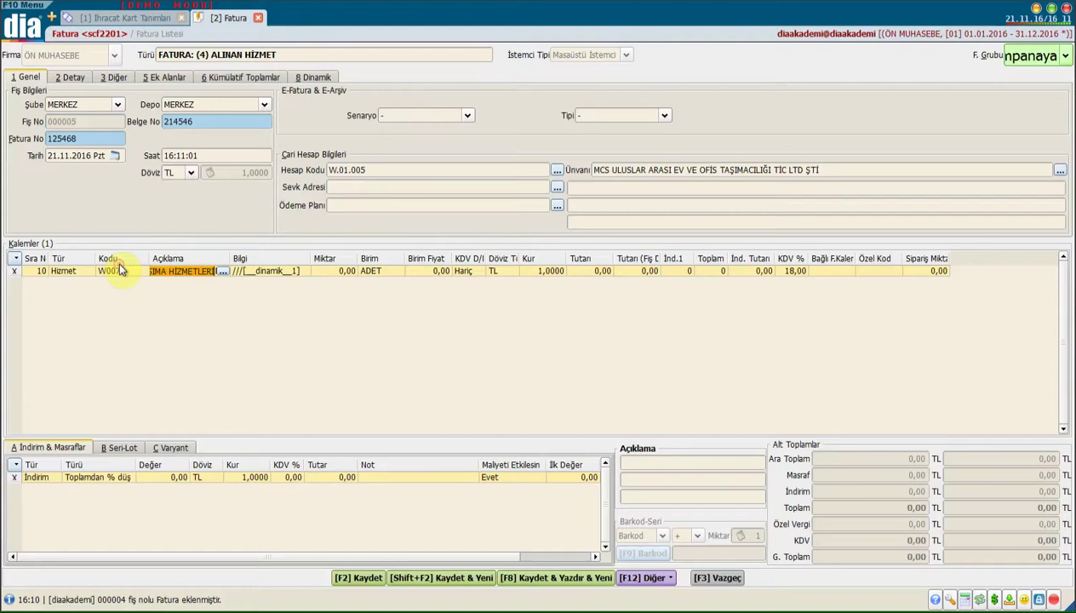
left_click(339, 271)
left_click(436, 271)
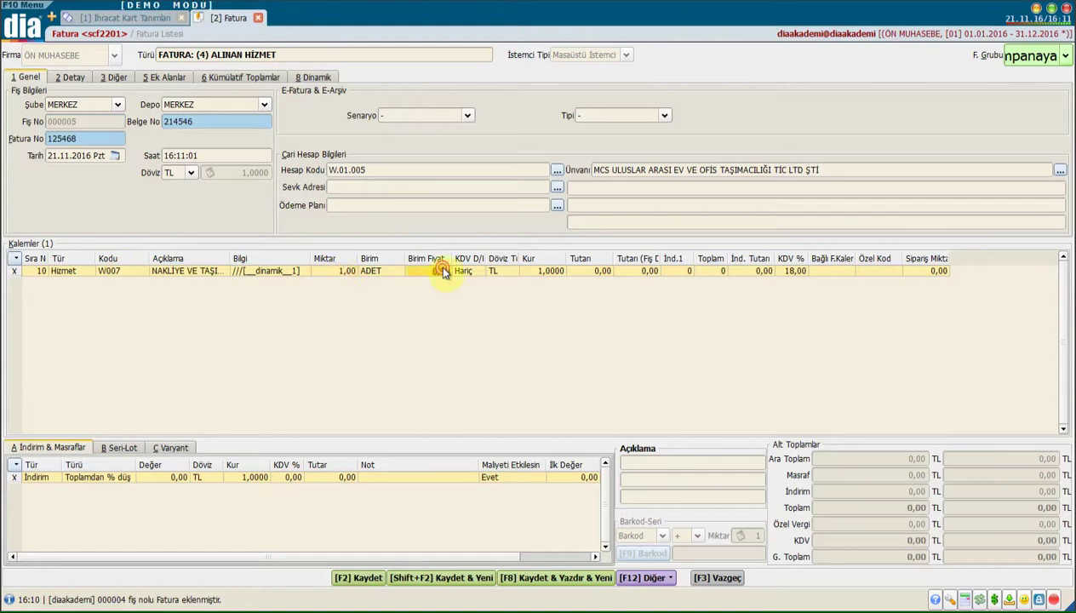
type("4 000")
Step: Link the transport service invoice to import card 000001 in its details and save the invoice
left_click(74, 78)
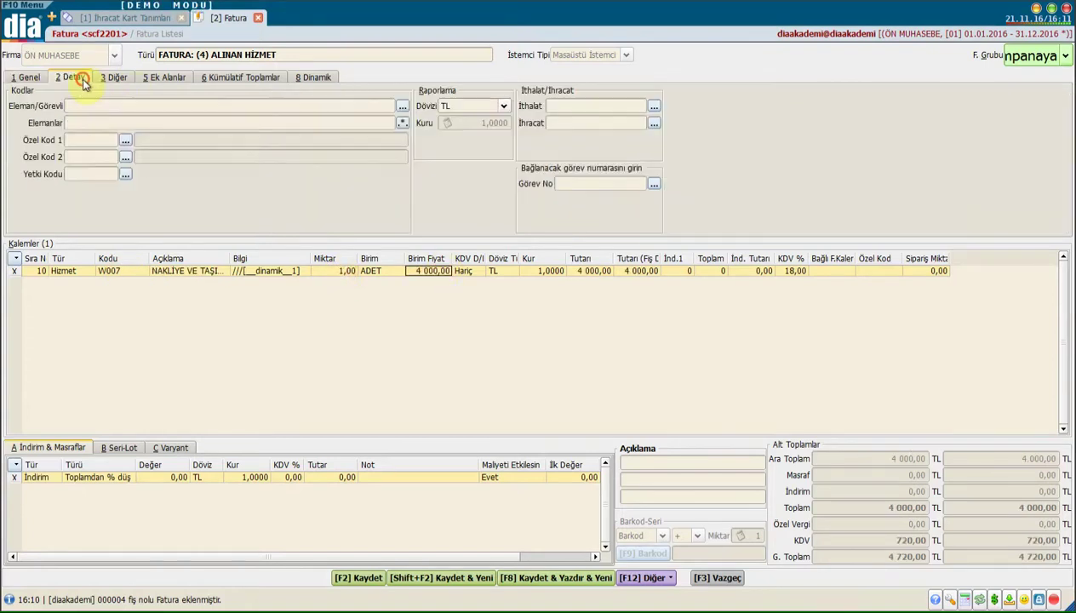
left_click(551, 106)
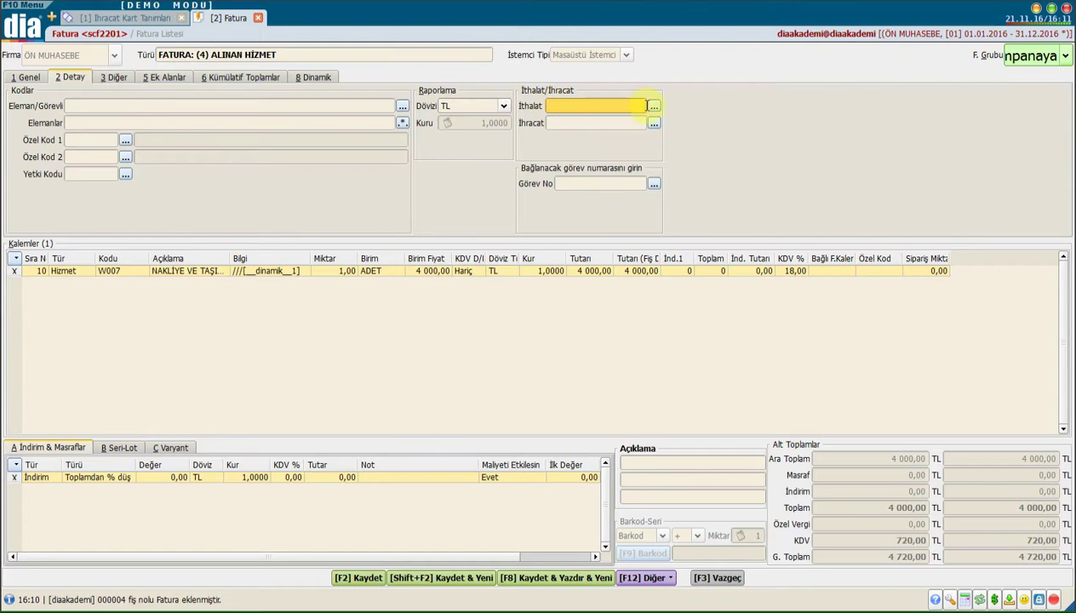
left_click(654, 107)
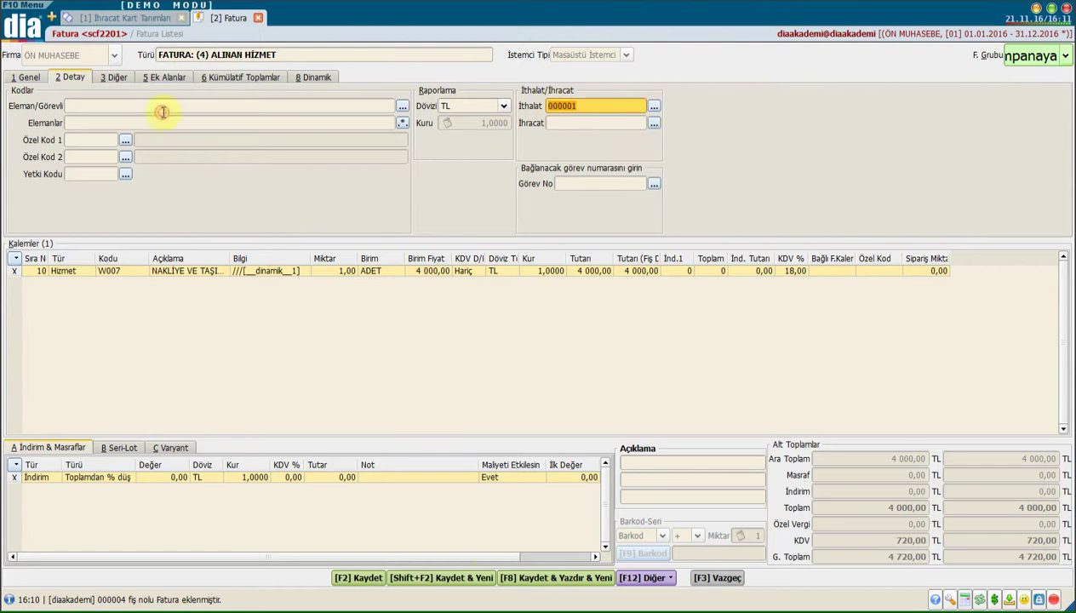
left_click(359, 582)
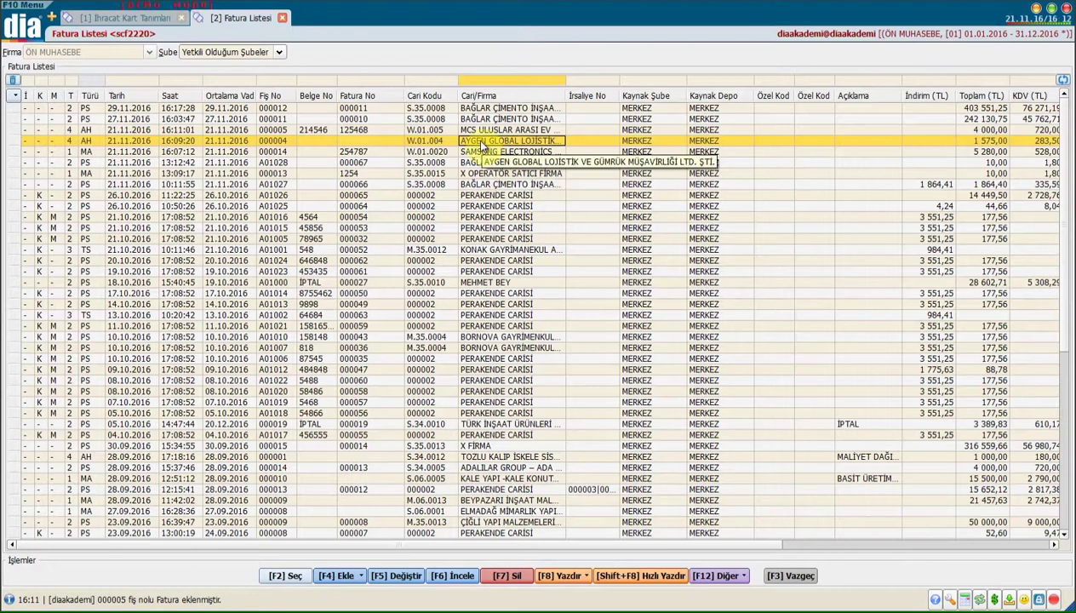
Step: Reopen the AYGEN GLOBAL LOJİSTİK service invoice, link it to the KASIM AYI İTHALAT import card, and save it
double_click(482, 142)
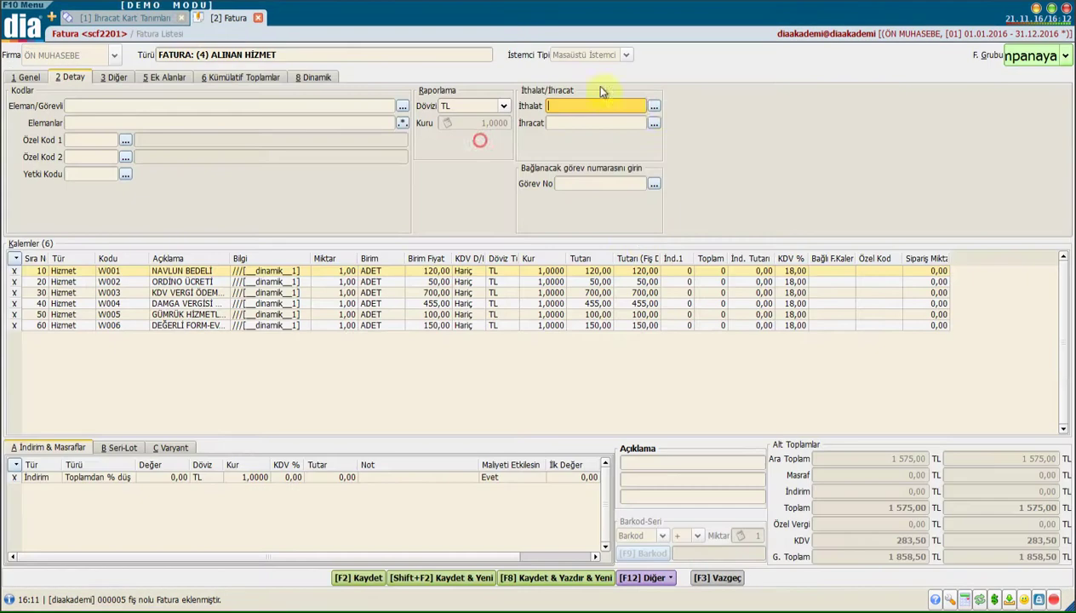
left_click(653, 106)
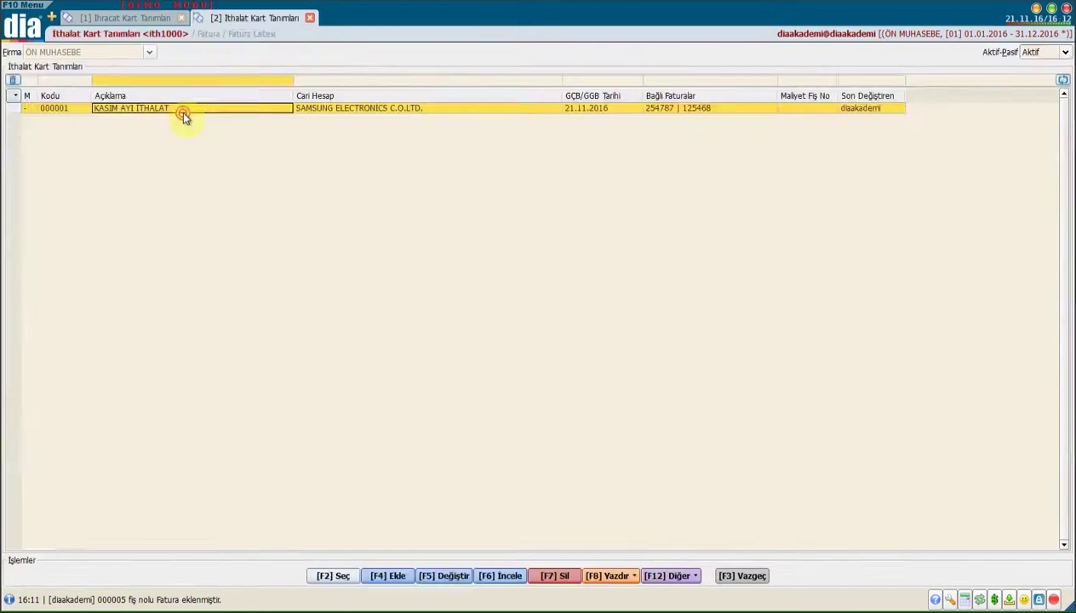
double_click(181, 110)
left_click(356, 578)
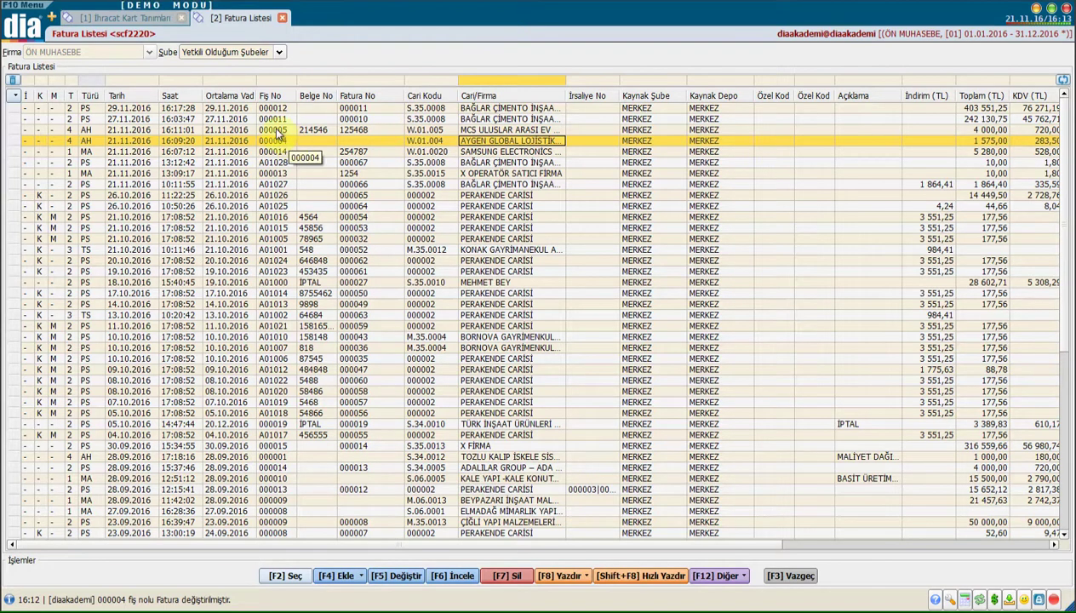
left_click(338, 575)
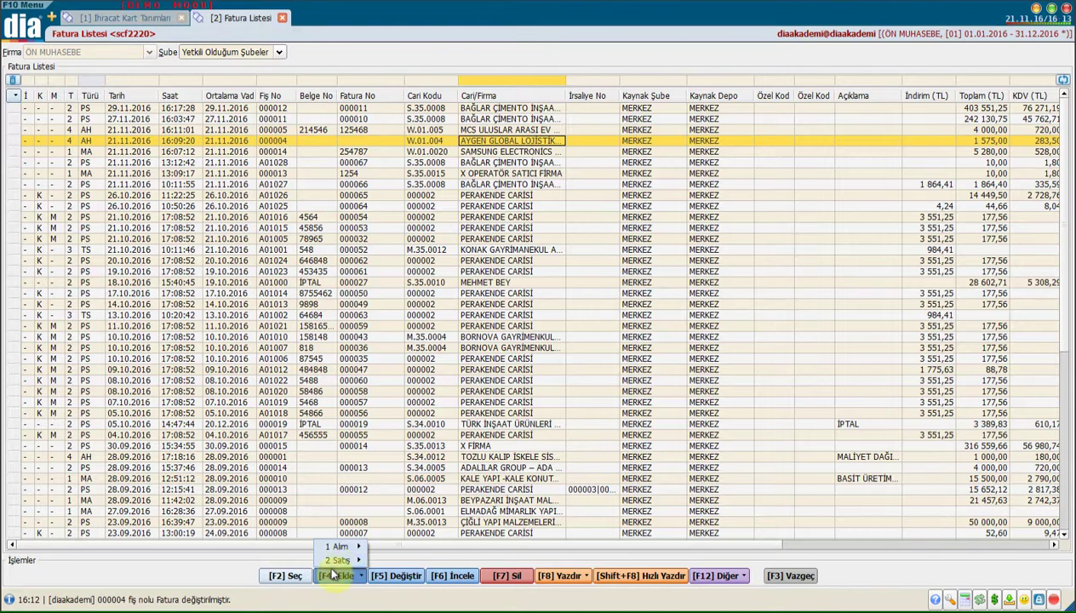
mouse_move(341, 560)
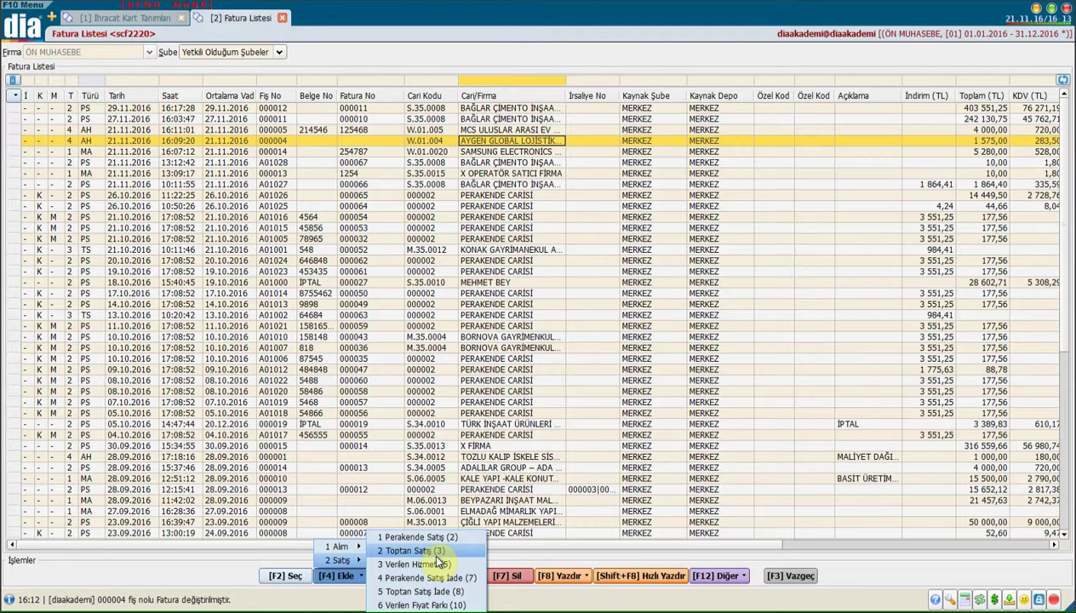
left_click(422, 174)
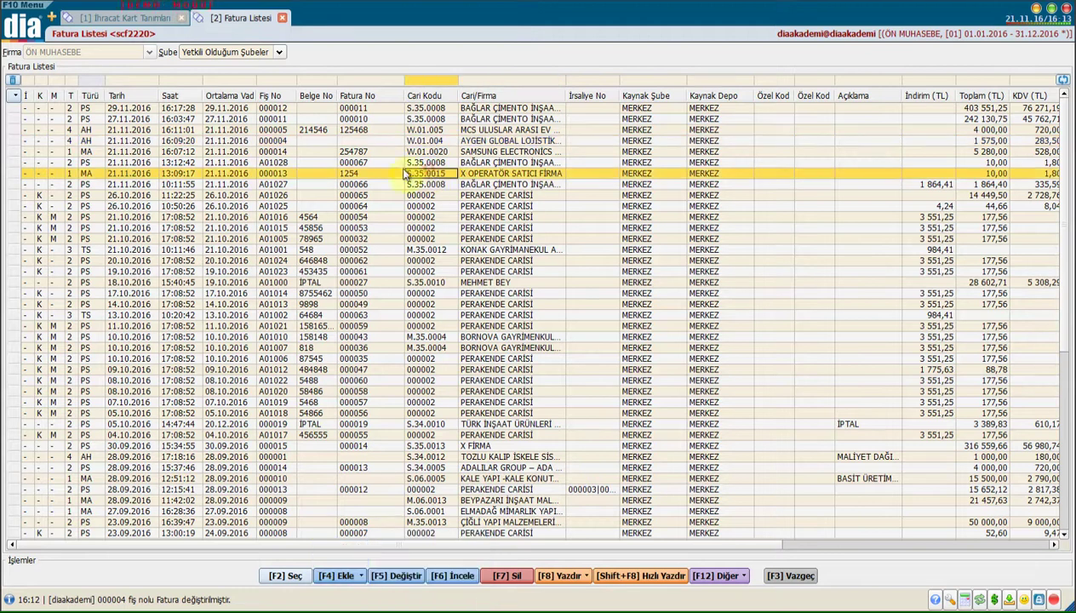
Step: Leave the export card list and open stock costing (Stokları Maliyetlendir) for the KASIM AYI İTHALAT import card
left_click(111, 18)
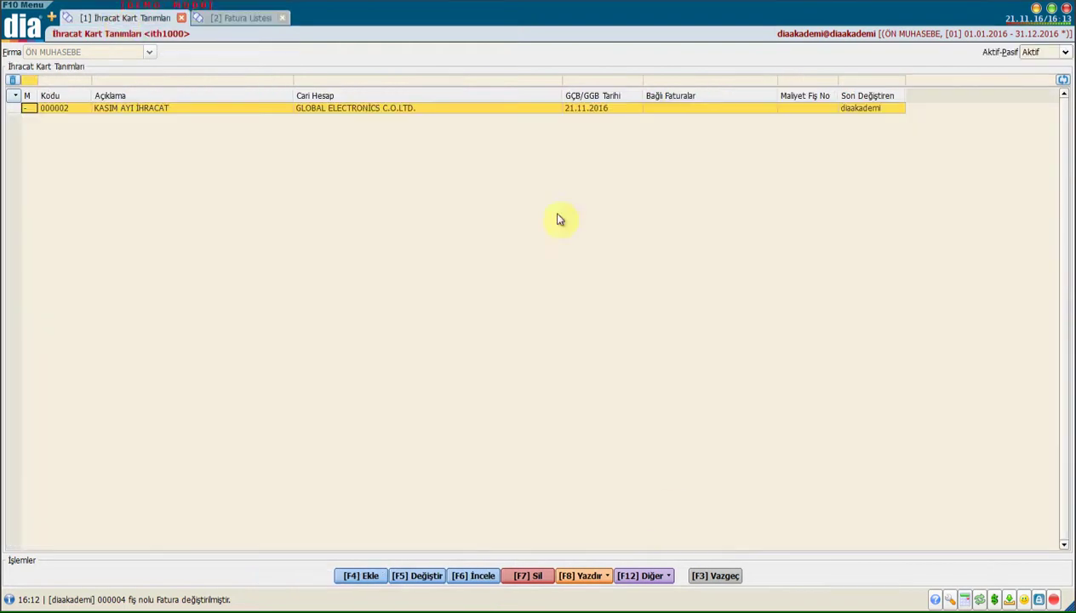
left_click(715, 575)
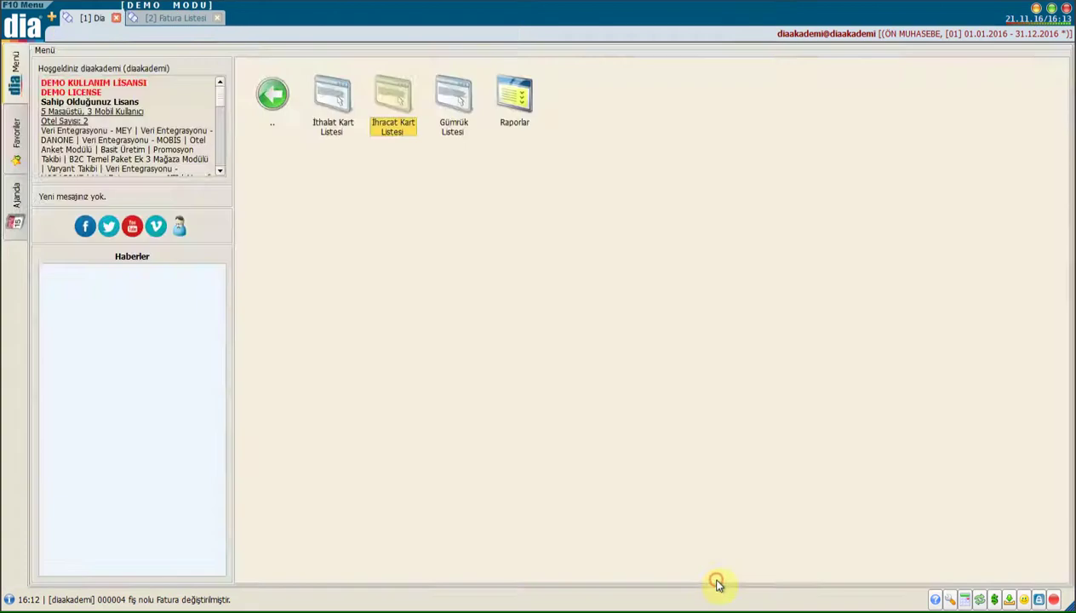
left_click(325, 96)
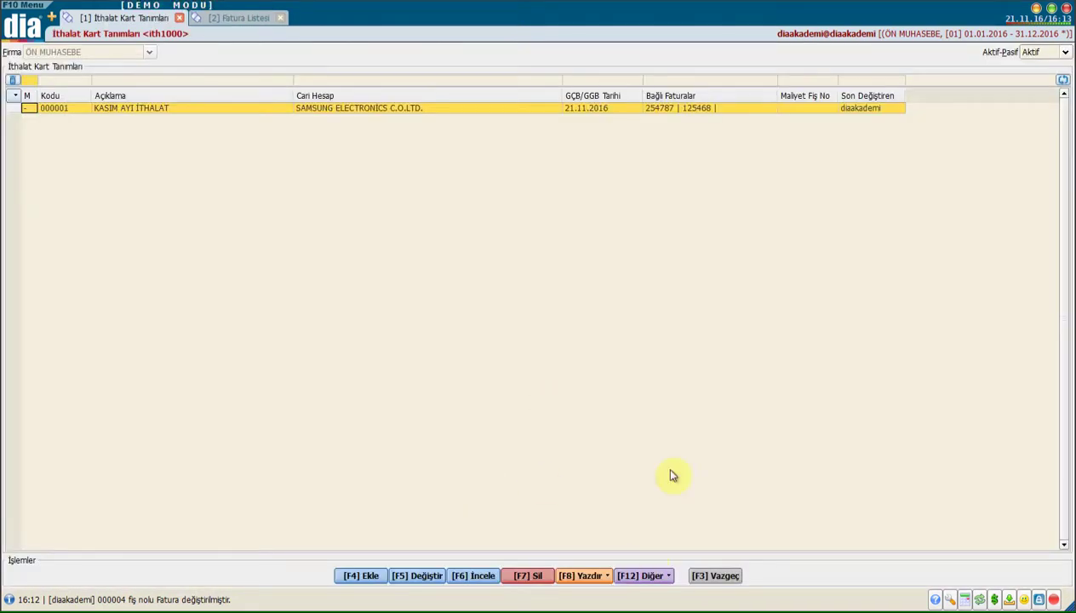
left_click(637, 579)
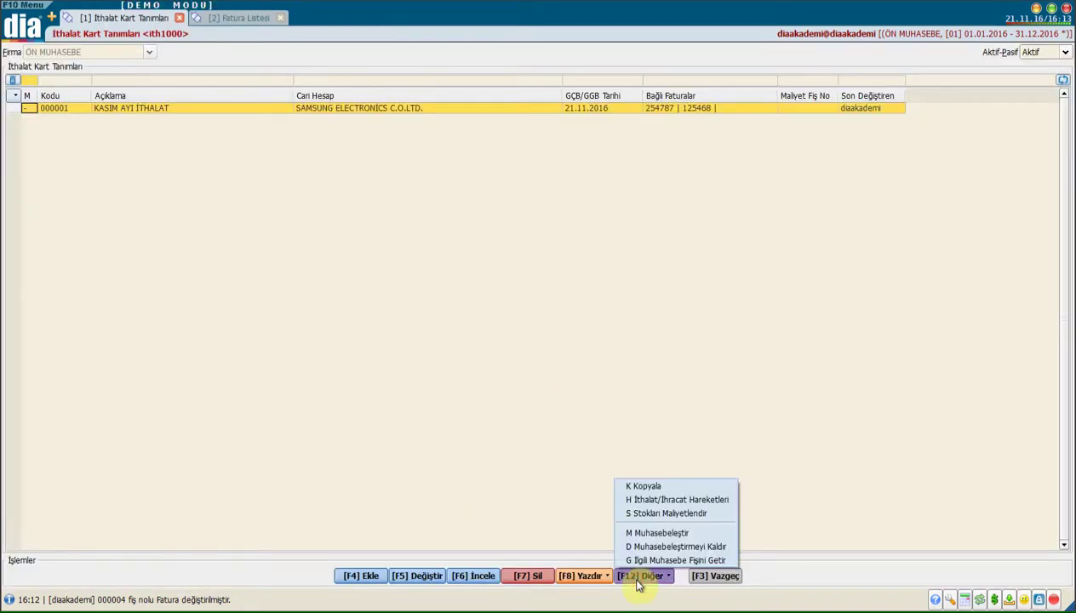
left_click(667, 514)
Step: Create the cost slip for the Samsung stock entry with distribution type Tutara Göre, approve adding the service costs, and leave the costing screen
left_click(105, 378)
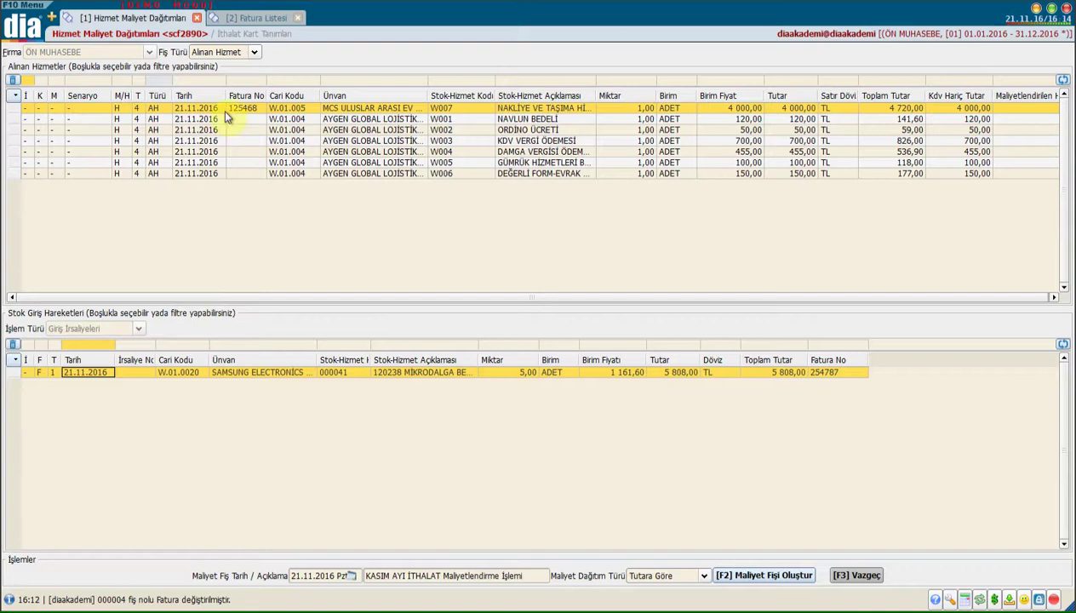
left_click(299, 576)
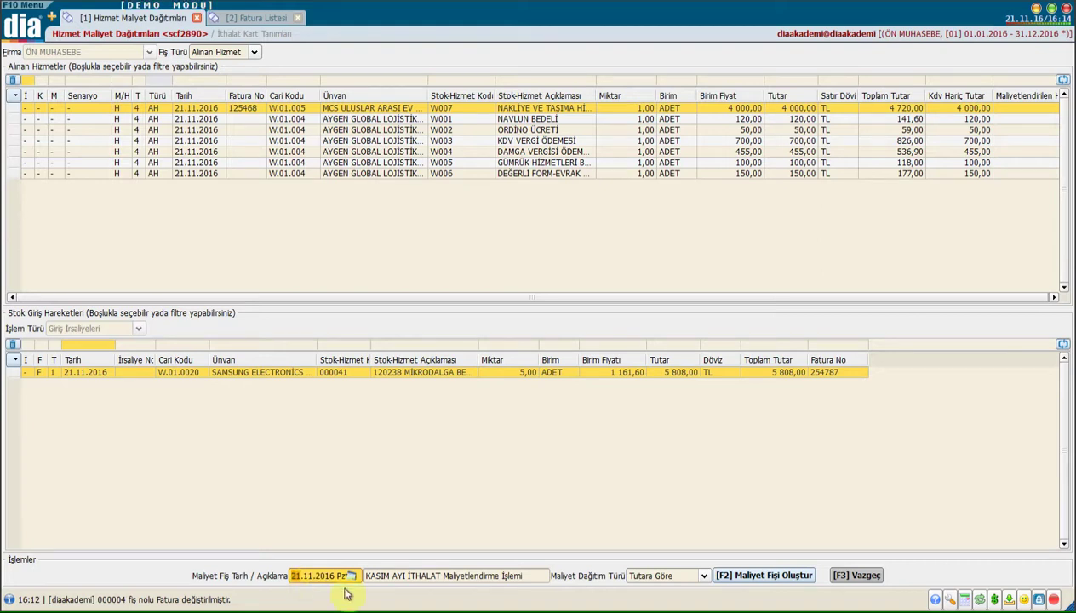
left_click(443, 576)
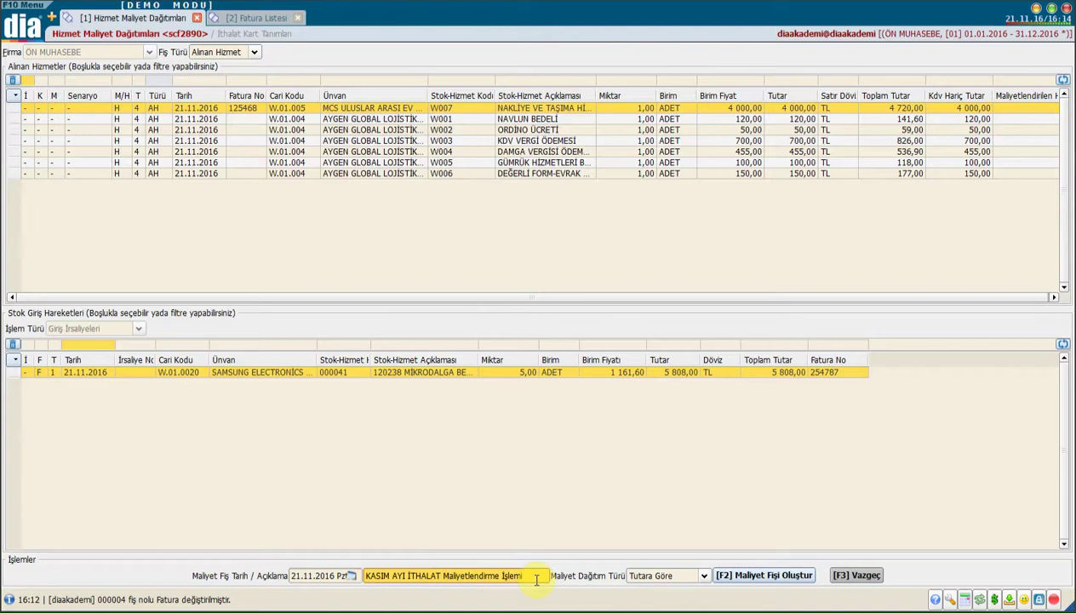
left_click(642, 576)
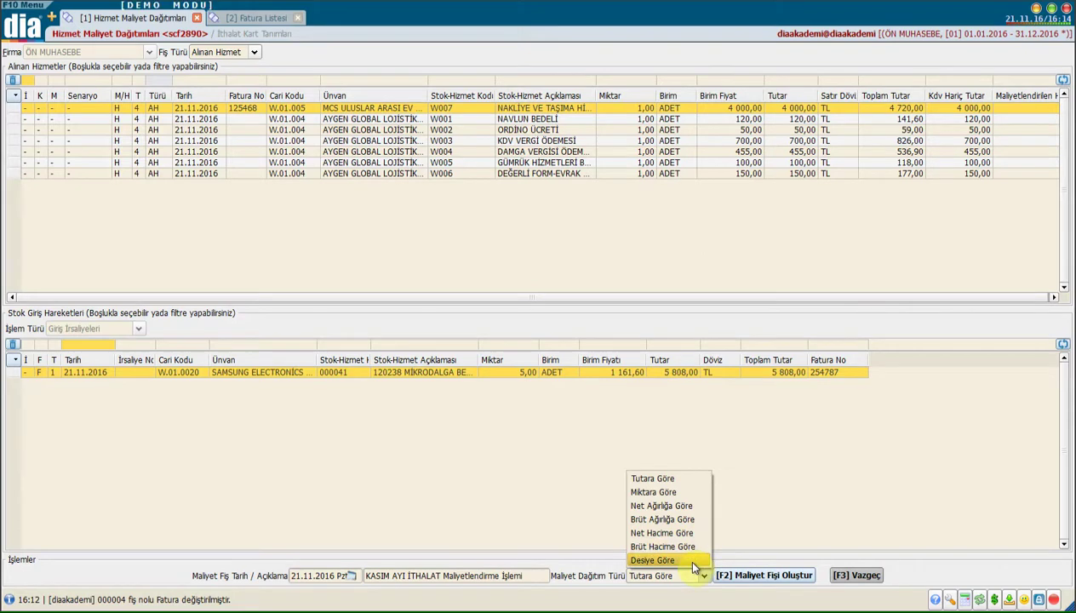
left_click(688, 481)
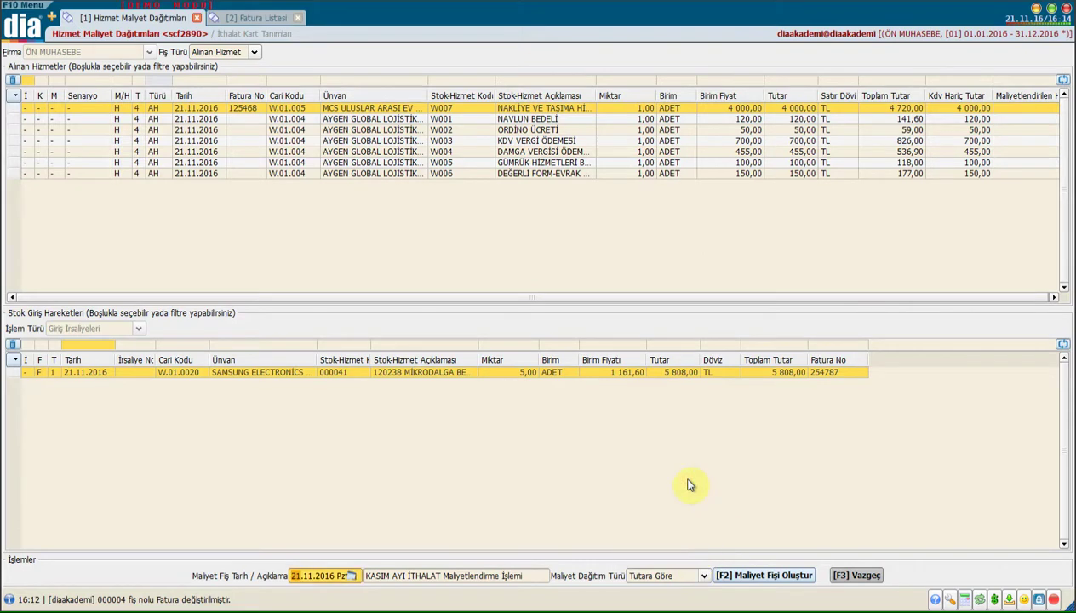
left_click(732, 580)
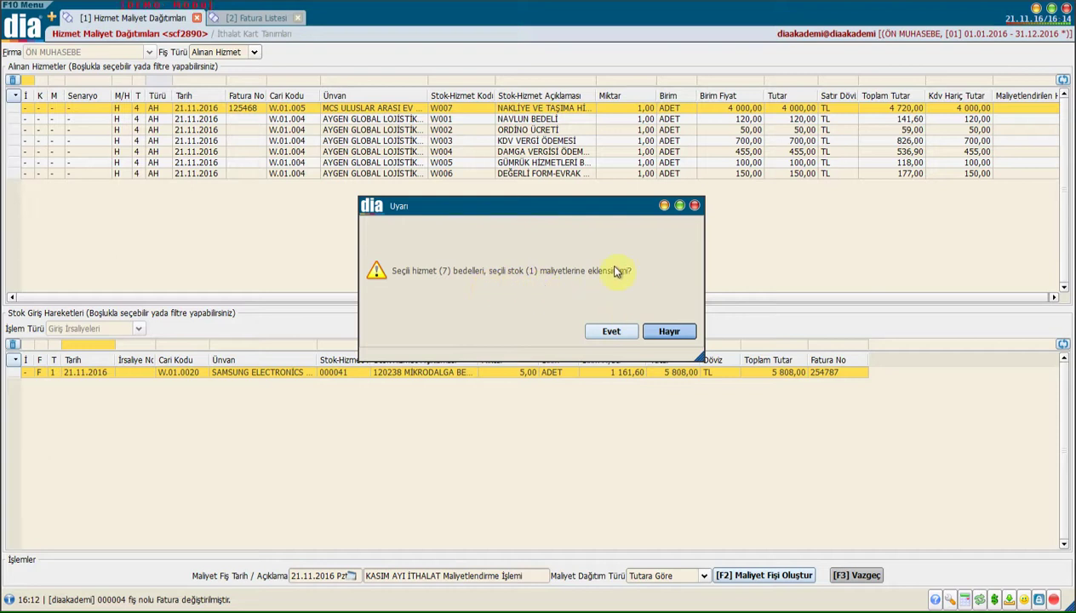
left_click(613, 331)
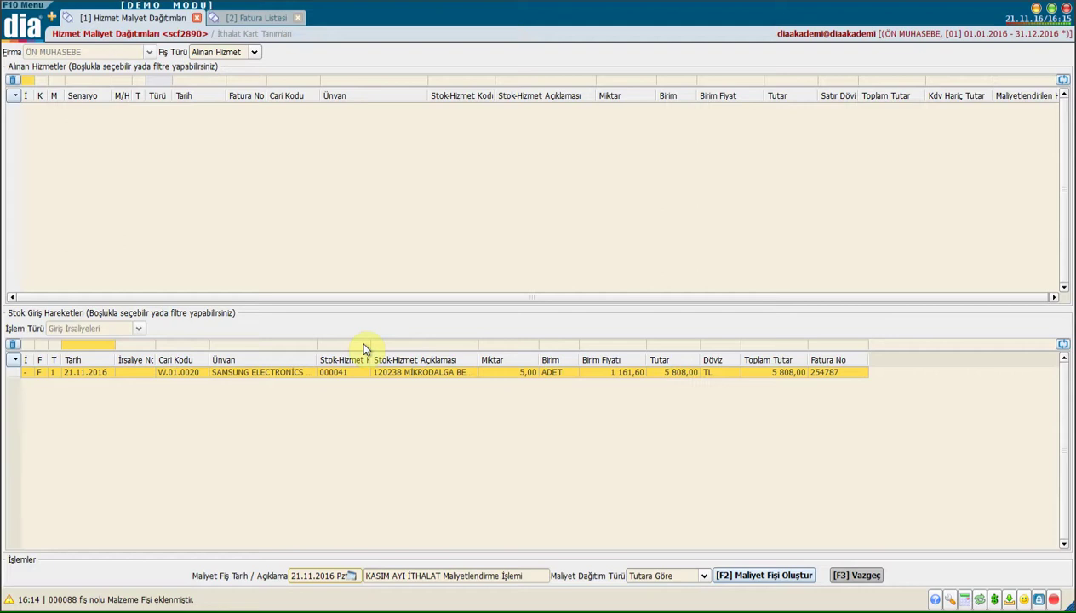
left_click(855, 574)
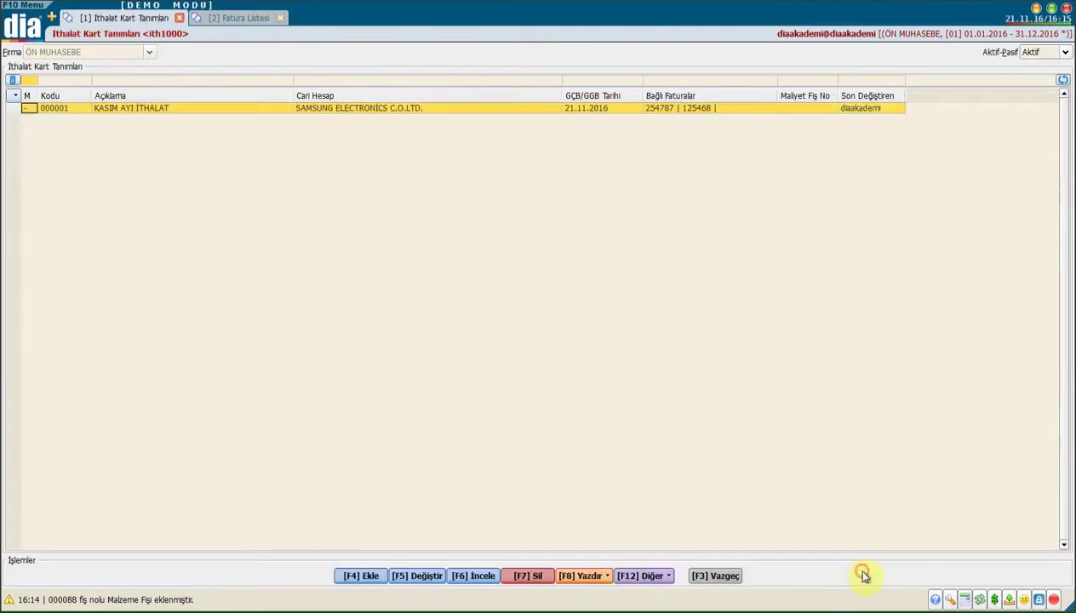
Step: Open the import/export movements of the KASIM AYI İTHALAT card and examine its goods and service lines and their costed amounts
left_click(635, 577)
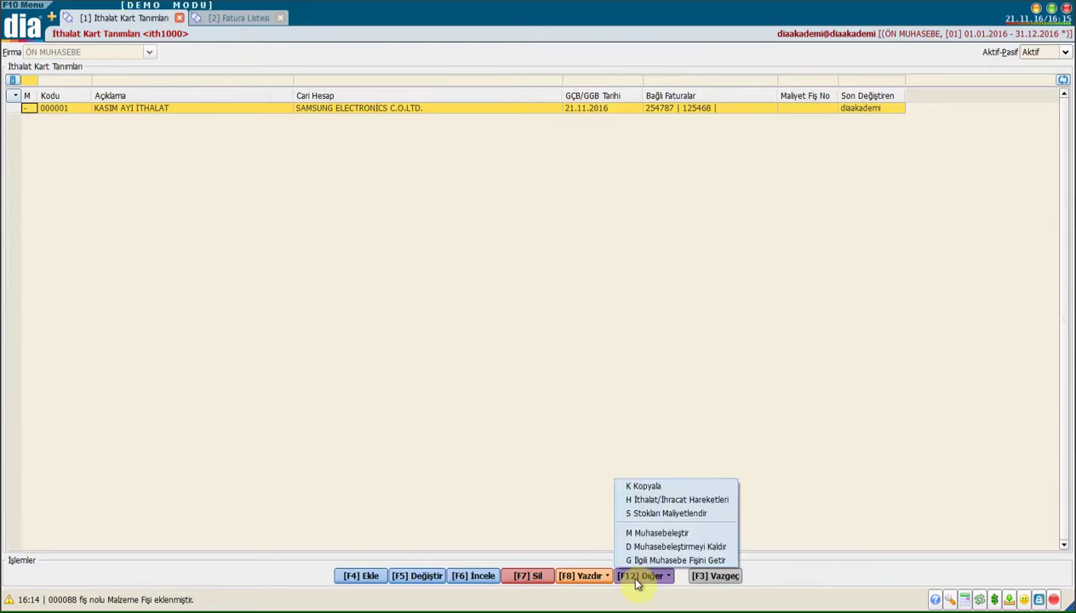
left_click(669, 502)
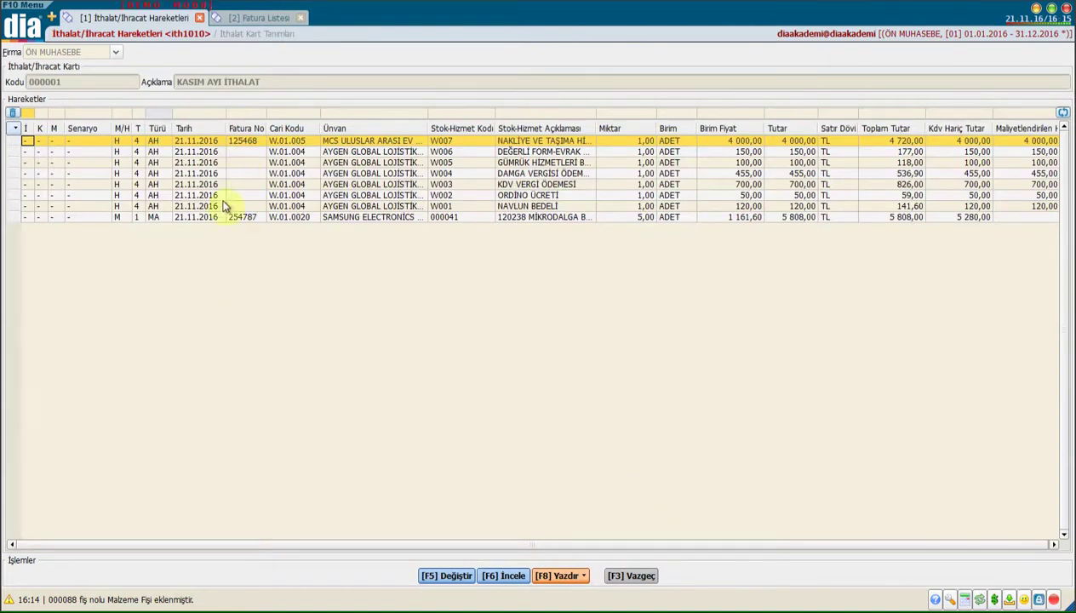
left_click(153, 218)
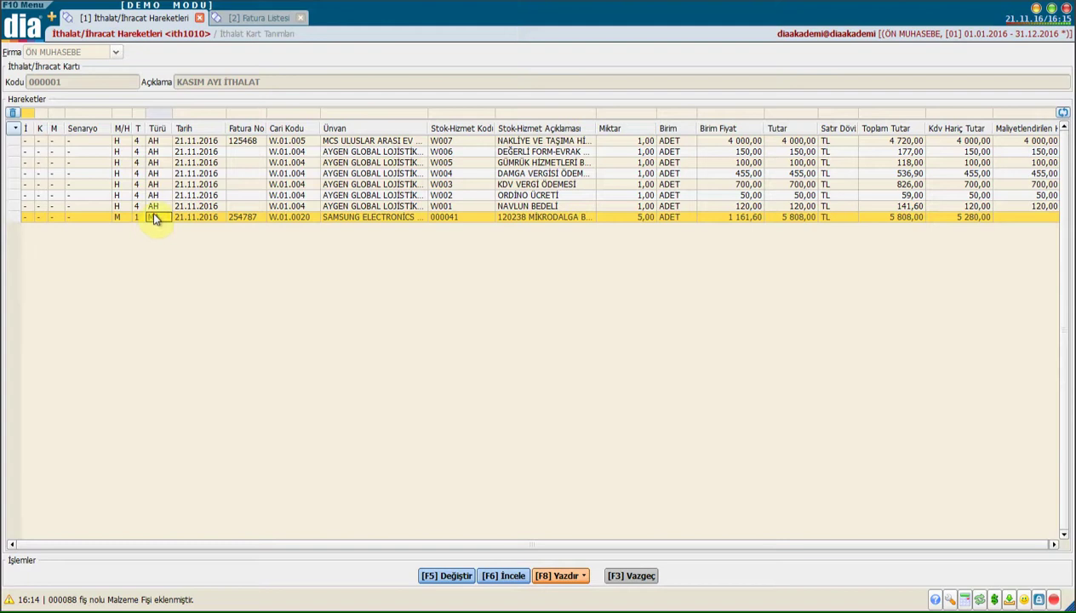
left_click_drag(154, 210, 156, 153)
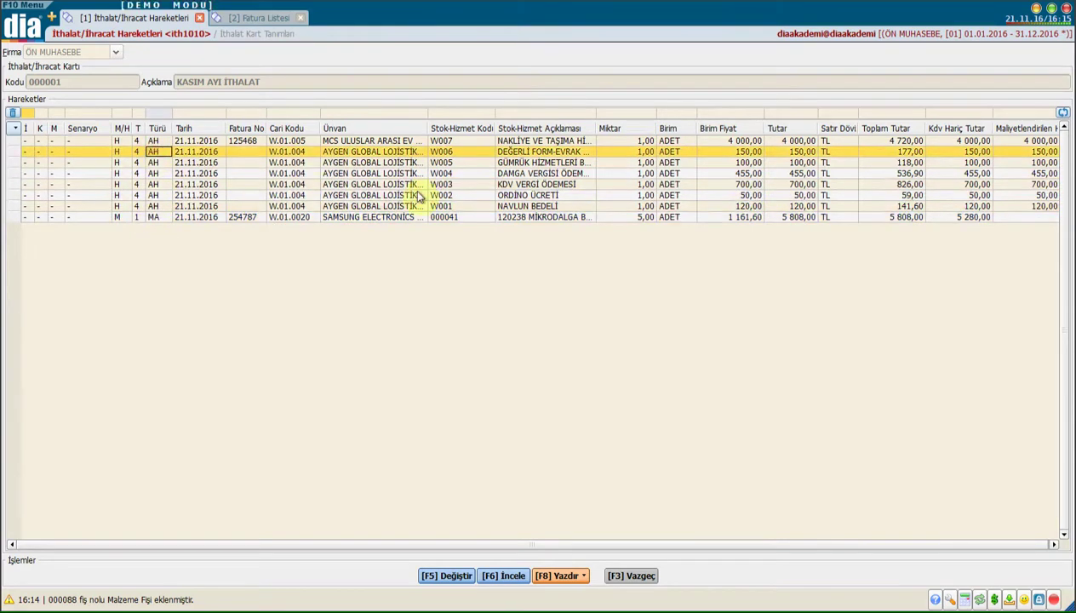
left_click(457, 542)
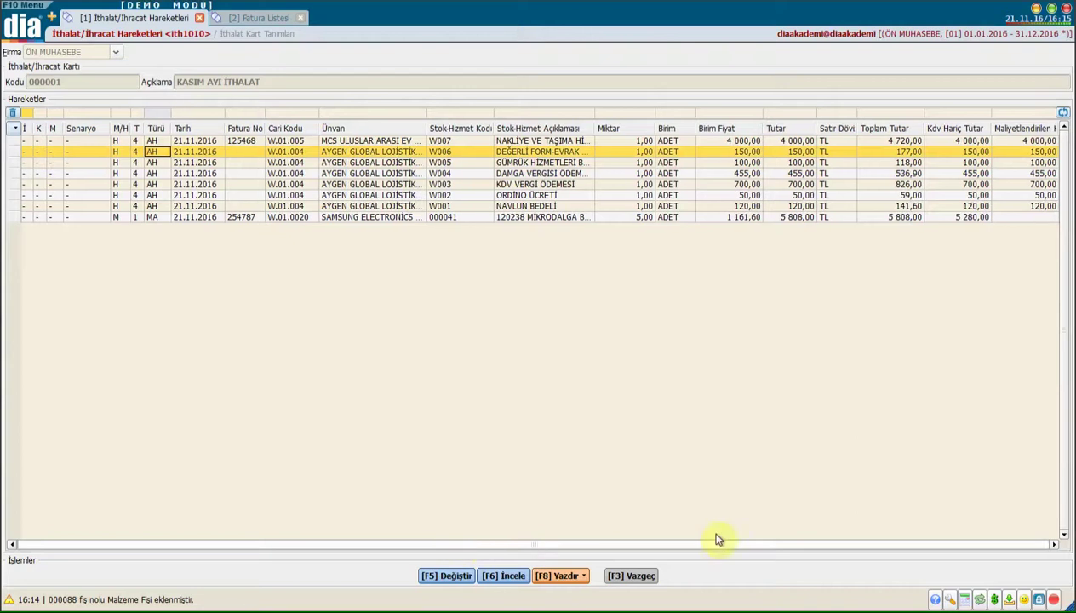
left_click(730, 183)
left_click_drag(811, 175, 1026, 173)
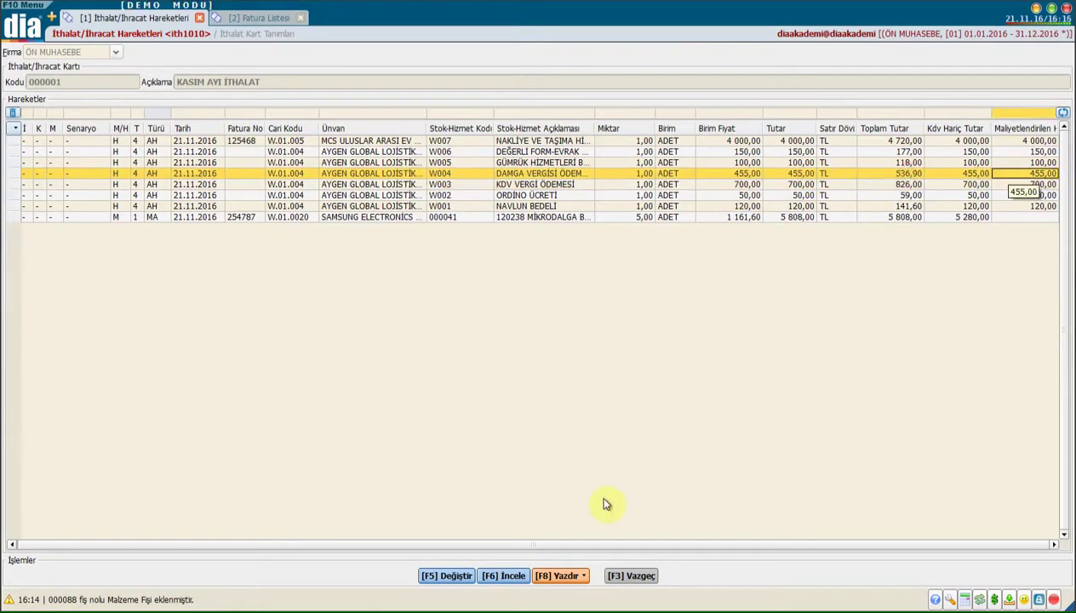
left_click(555, 576)
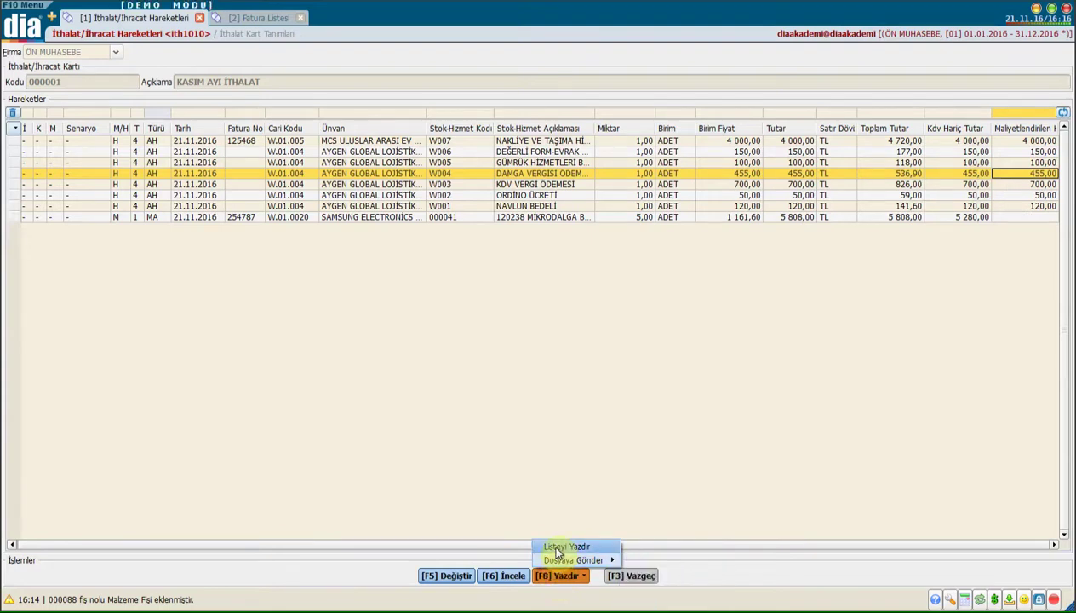
mouse_move(572, 559)
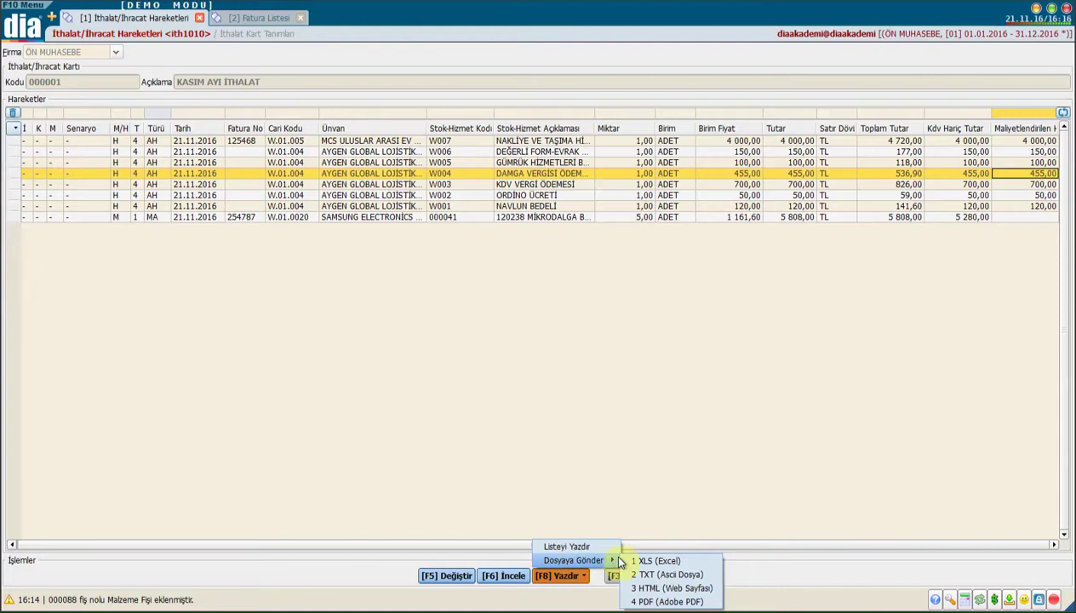
left_click(699, 516)
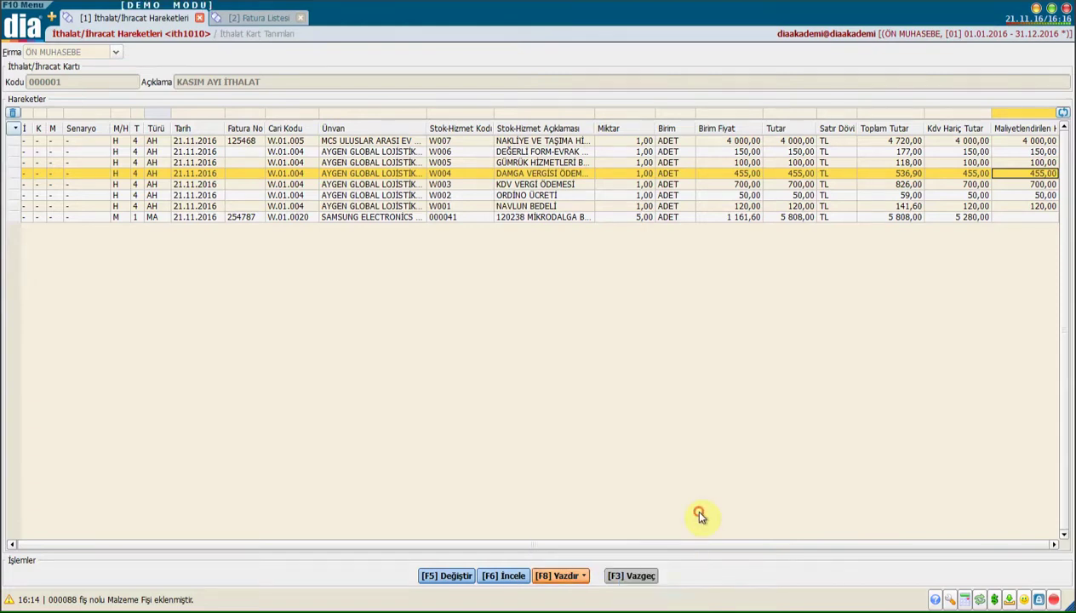
Step: Leave the KASIM AYI İTHALAT movements and the import card list, and open the import/export reports
left_click(623, 577)
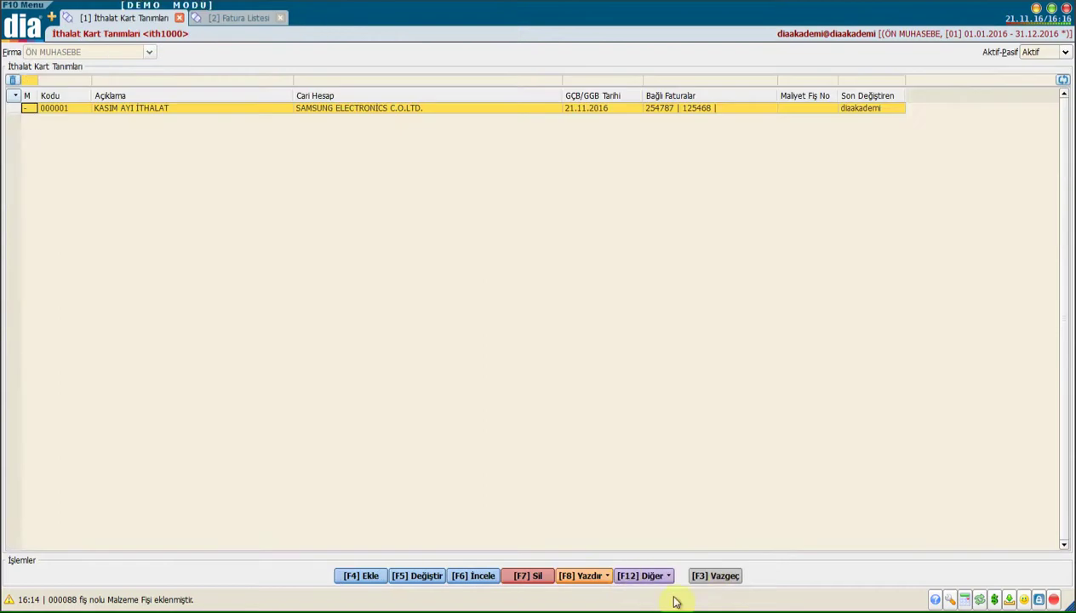
left_click(724, 577)
double_click(522, 110)
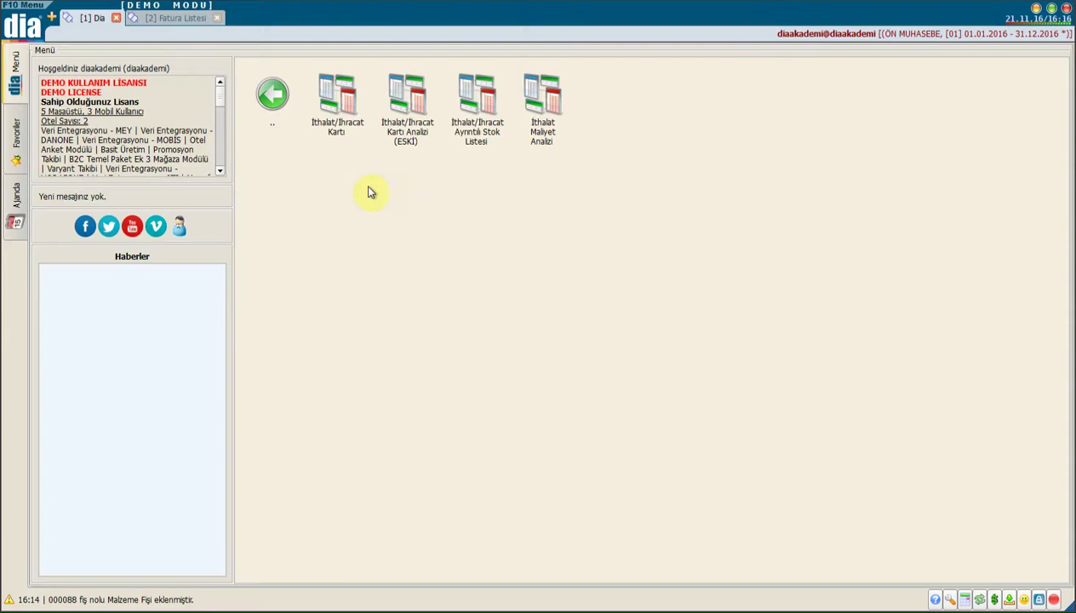
Step: Set up the İthalat/İhracat Kartı report as Tek Basım for import card 000001, showing invoice lines and dynamic fields
double_click(341, 102)
left_click(99, 129)
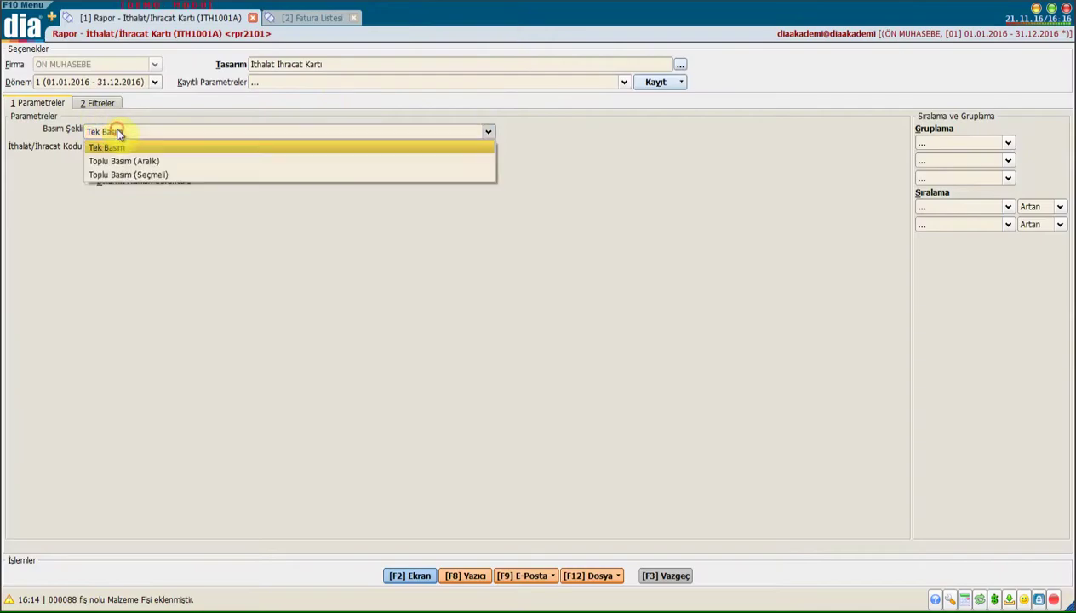
left_click(132, 147)
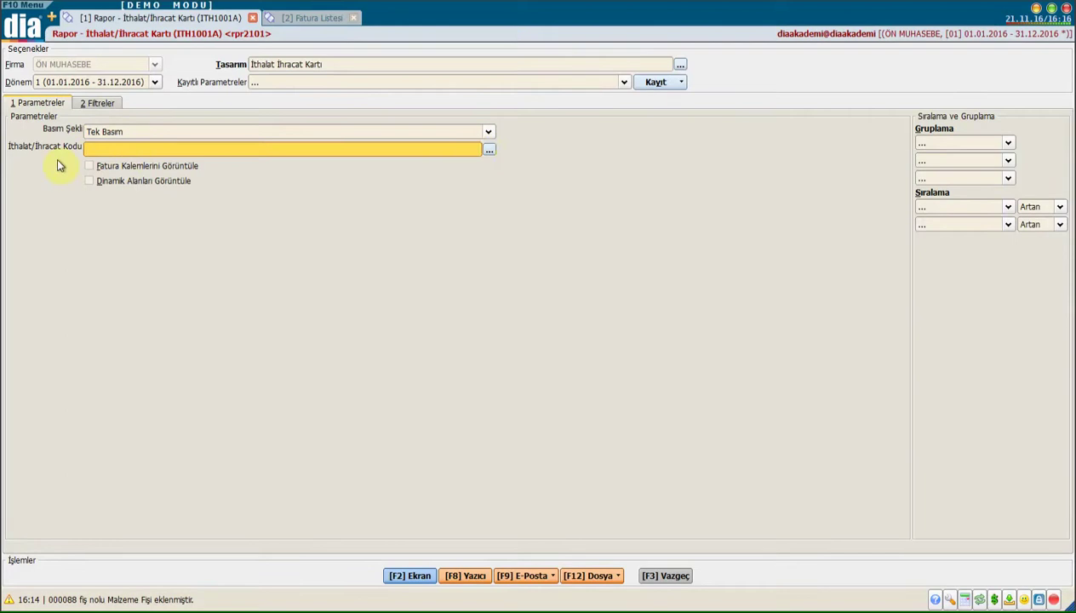
left_click(492, 149)
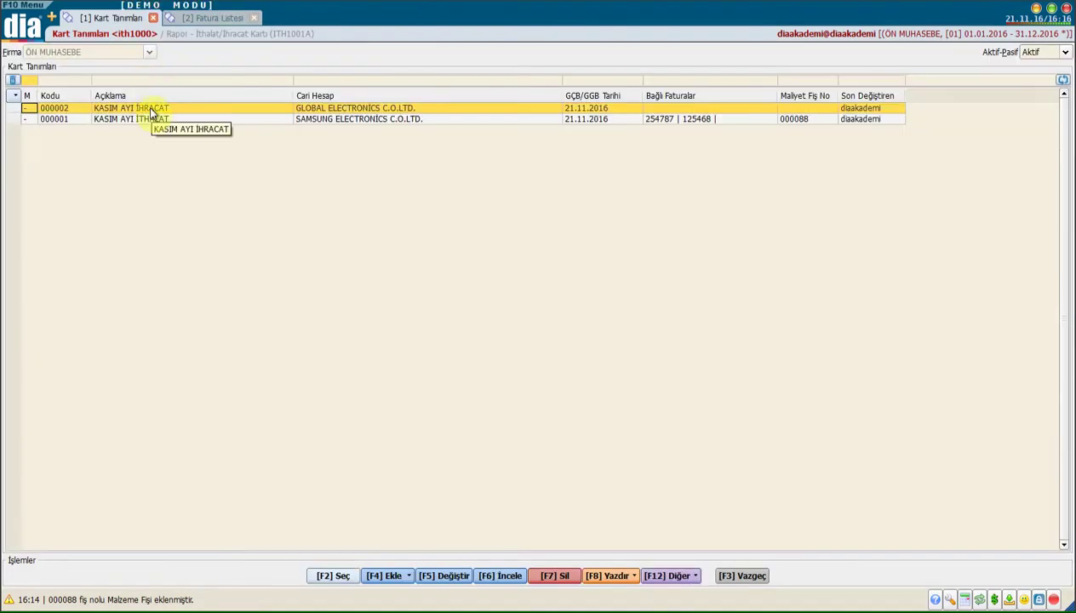
key("Down")
left_click(335, 576)
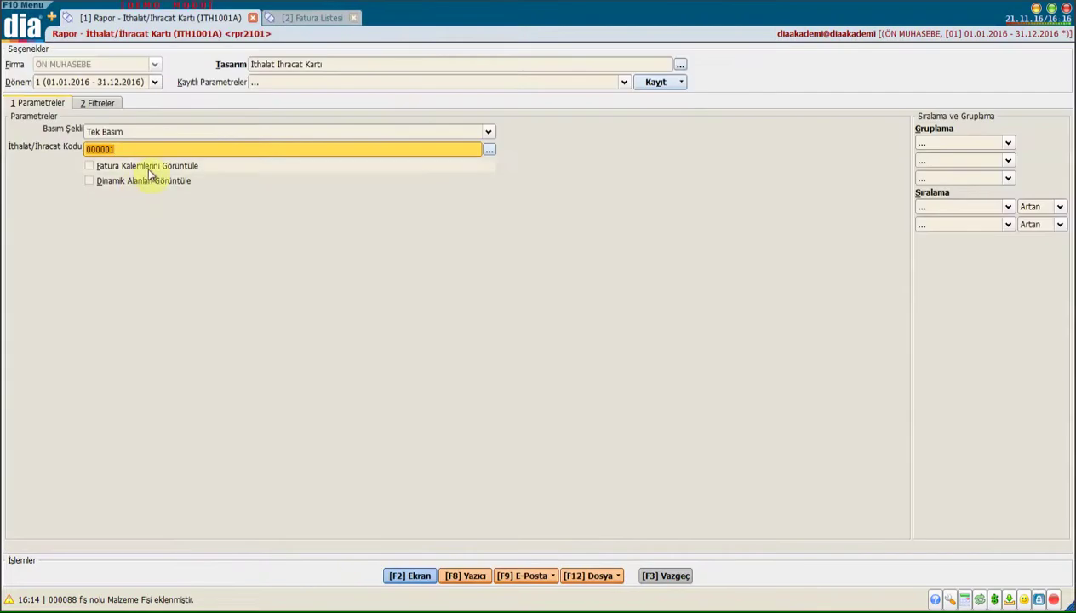
left_click(89, 165)
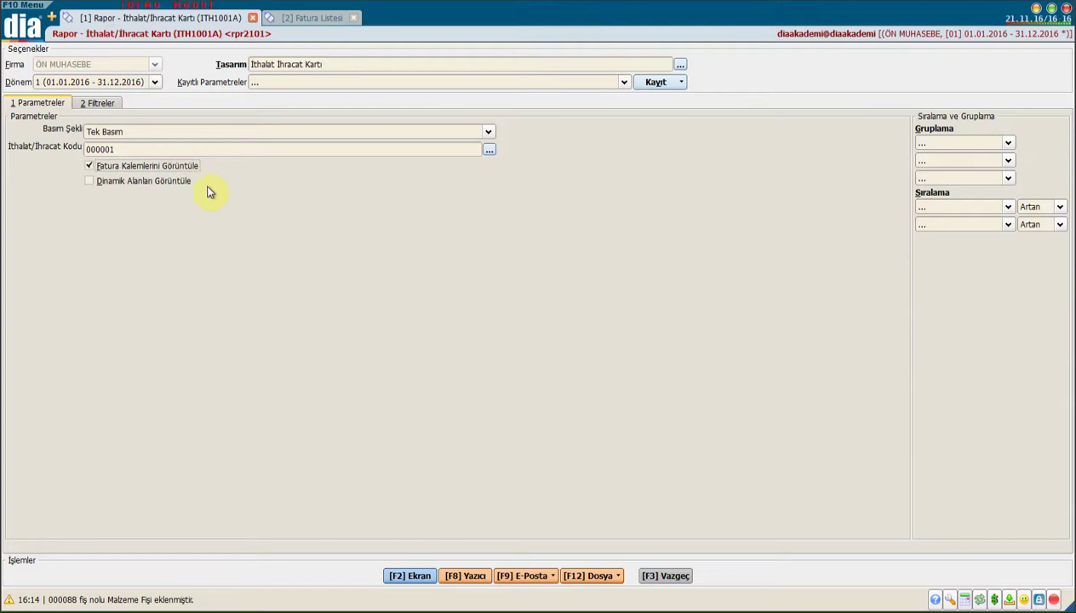
left_click(136, 181)
Step: Display the İthalat/İhracat Kartı report on screen, read its general, customs and movement sections, and close it
left_click(409, 577)
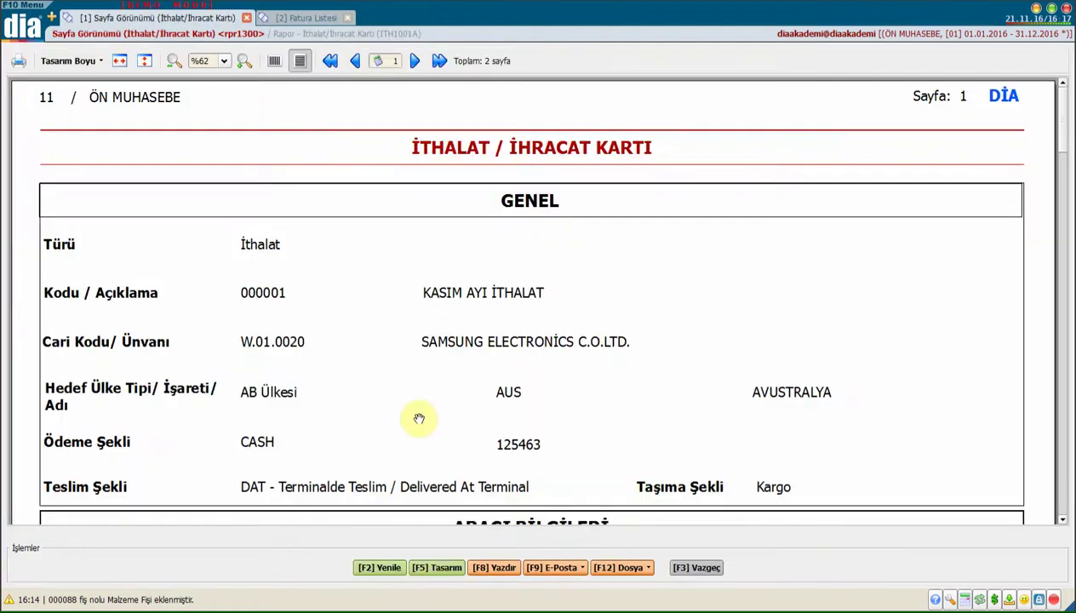
scroll(420, 421, "down", 2)
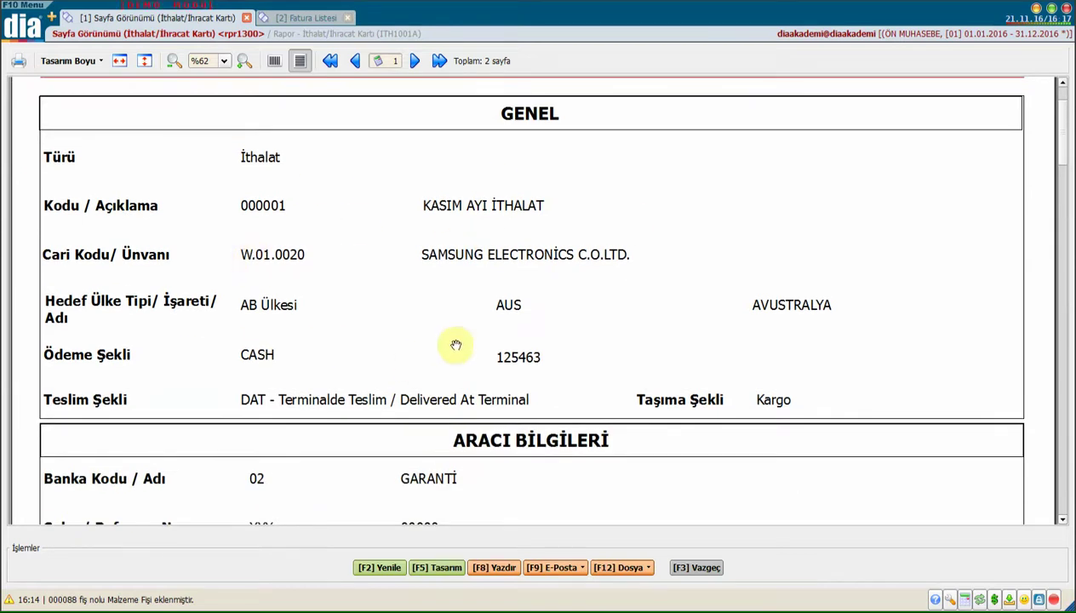
scroll(455, 345, "down", 2)
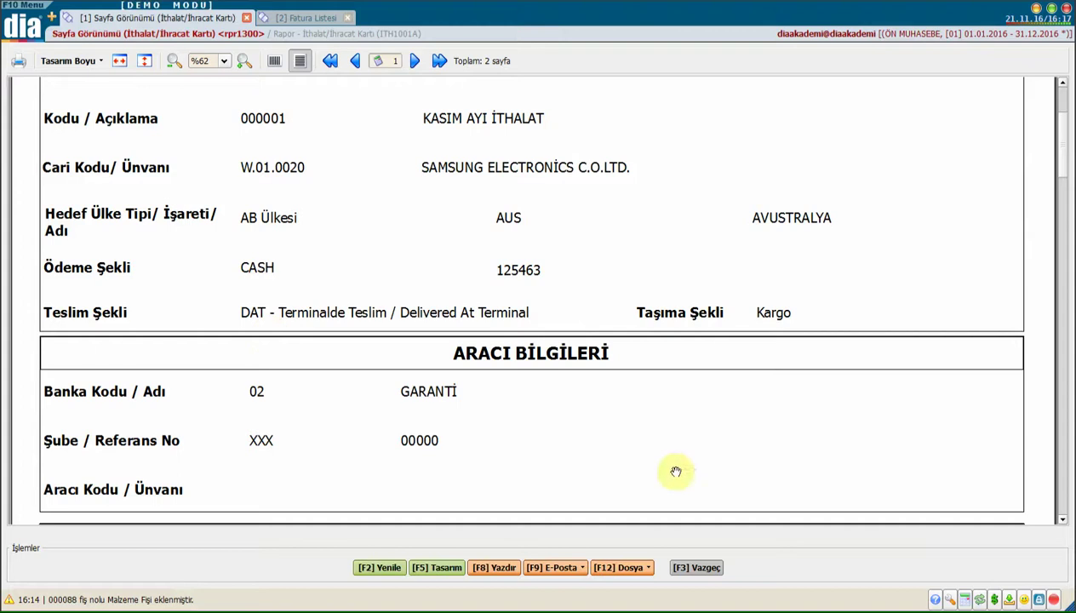
scroll(873, 325, "down", 7)
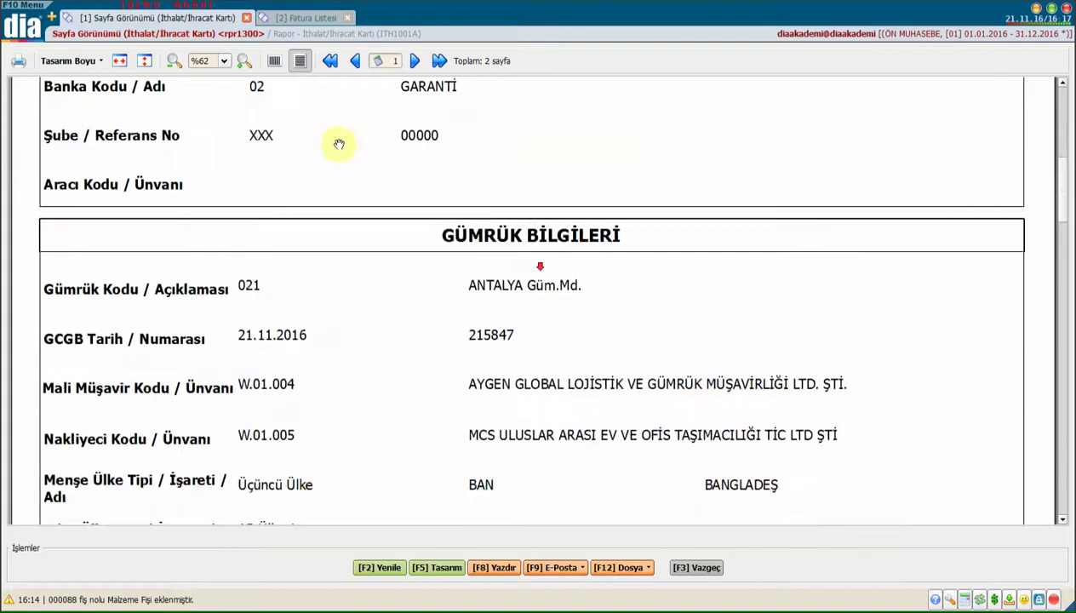
scroll(307, 146, "down", 15)
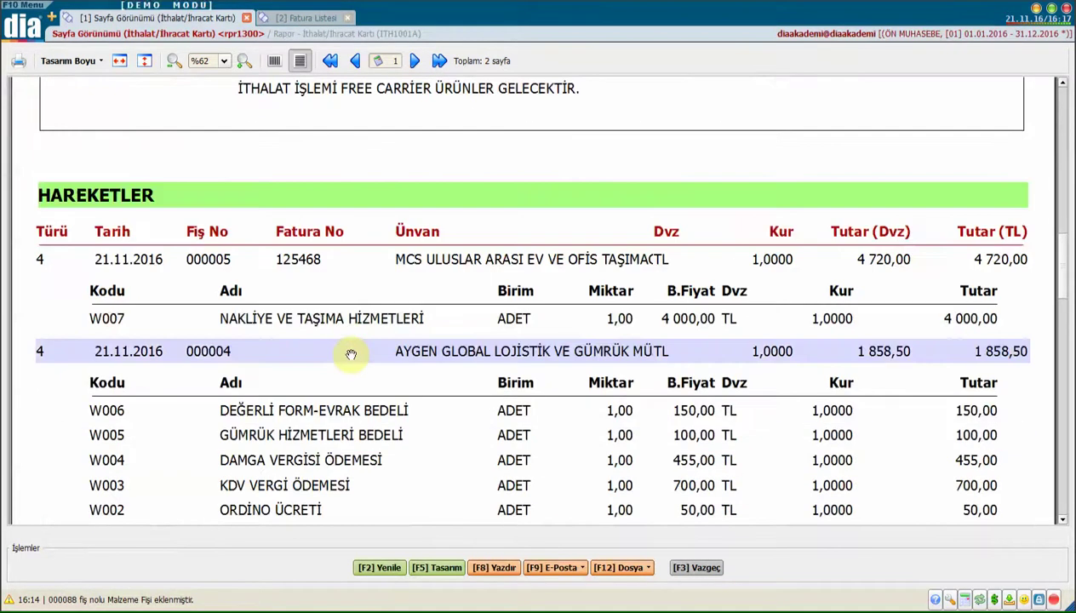
scroll(484, 392, "down", 9)
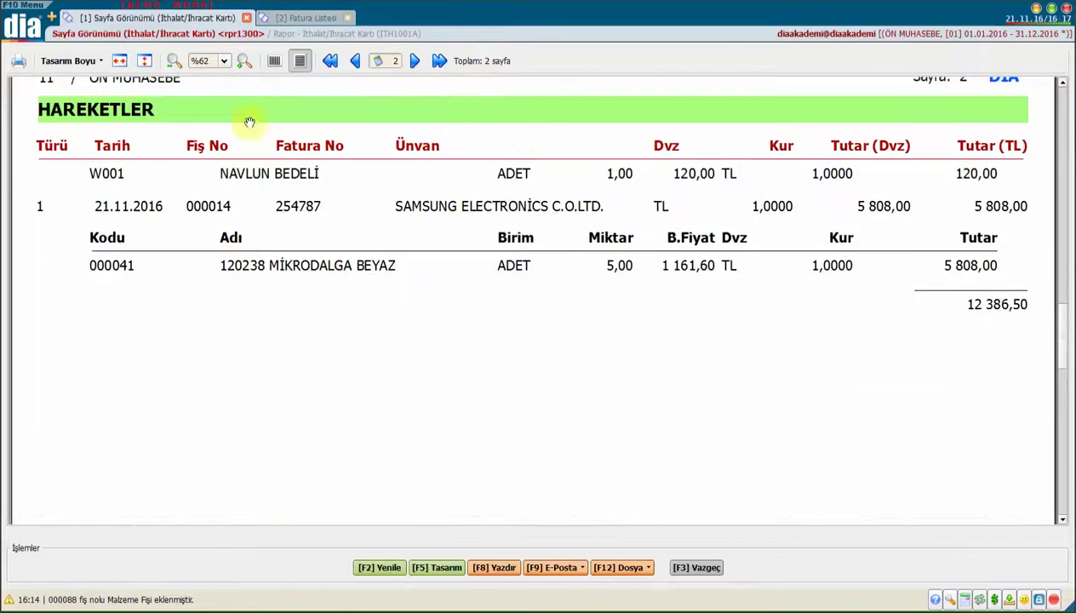
left_click(703, 566)
left_click(673, 575)
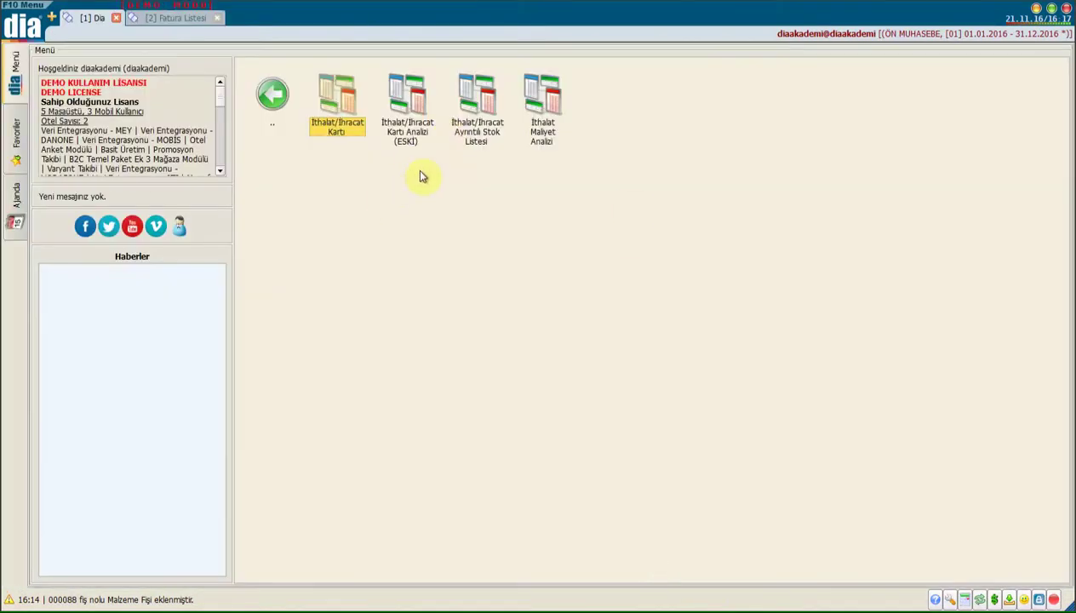
Step: Run the İthalat/İhracat Kartı Analizi (ESKİ) report on screen for the KASIM AYI İTHALAT card
left_click(412, 102)
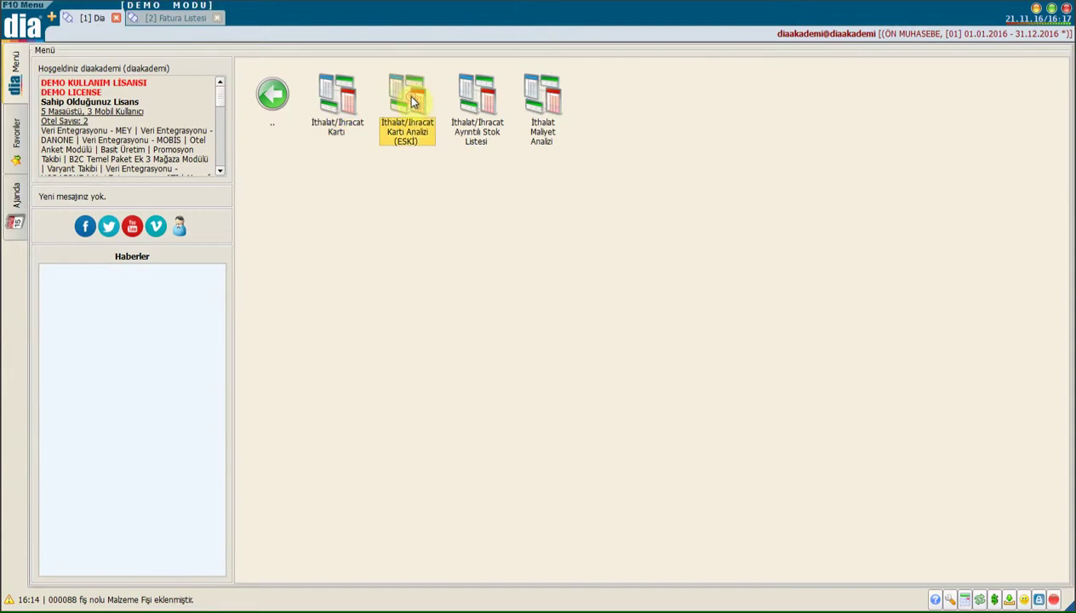
double_click(411, 101)
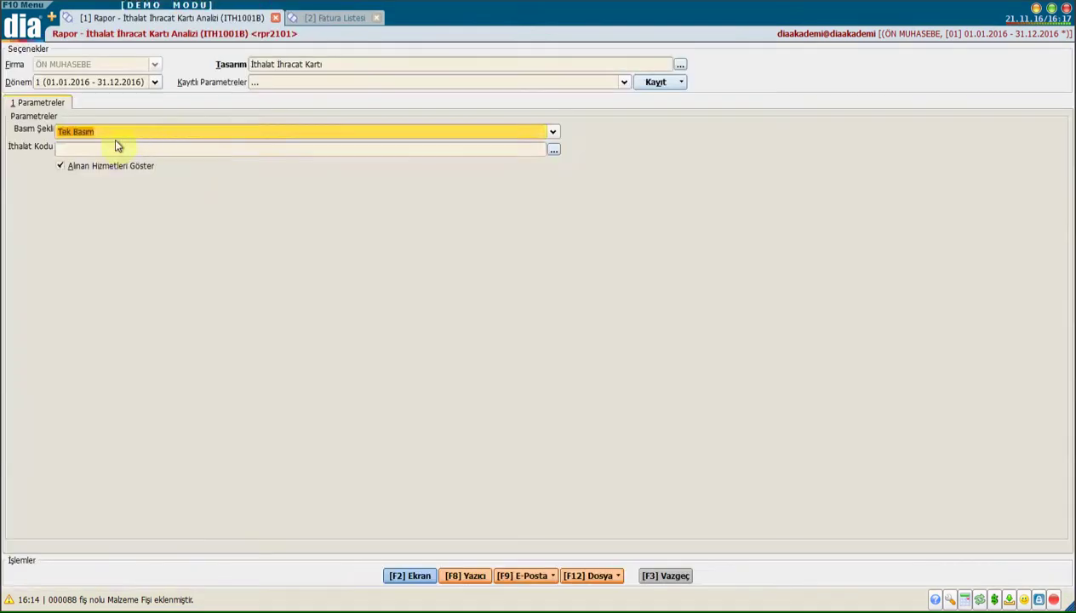
left_click(117, 147)
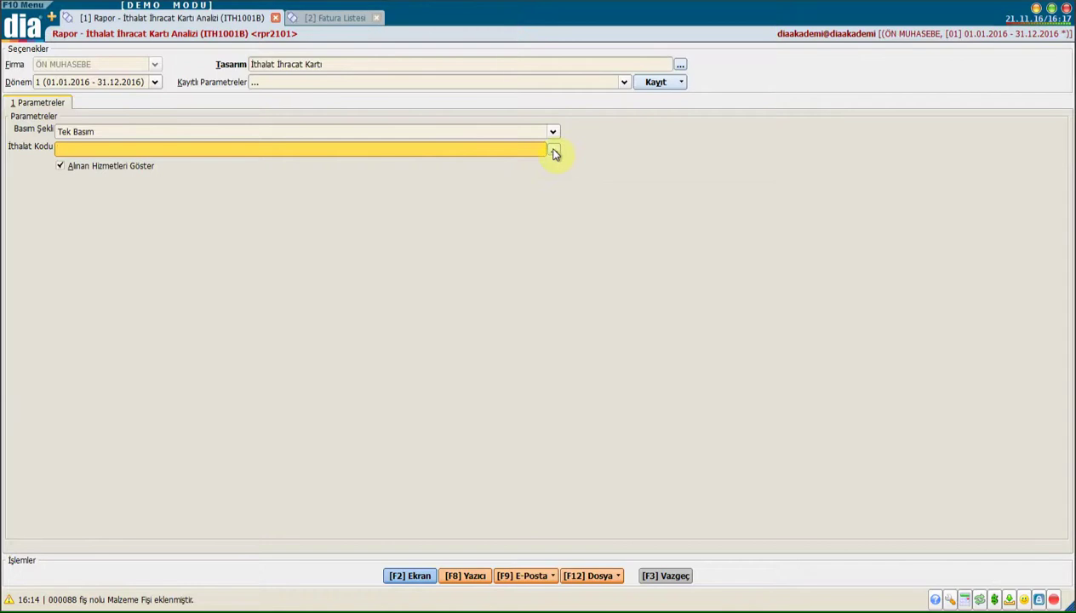
left_click(553, 150)
double_click(127, 112)
left_click(412, 576)
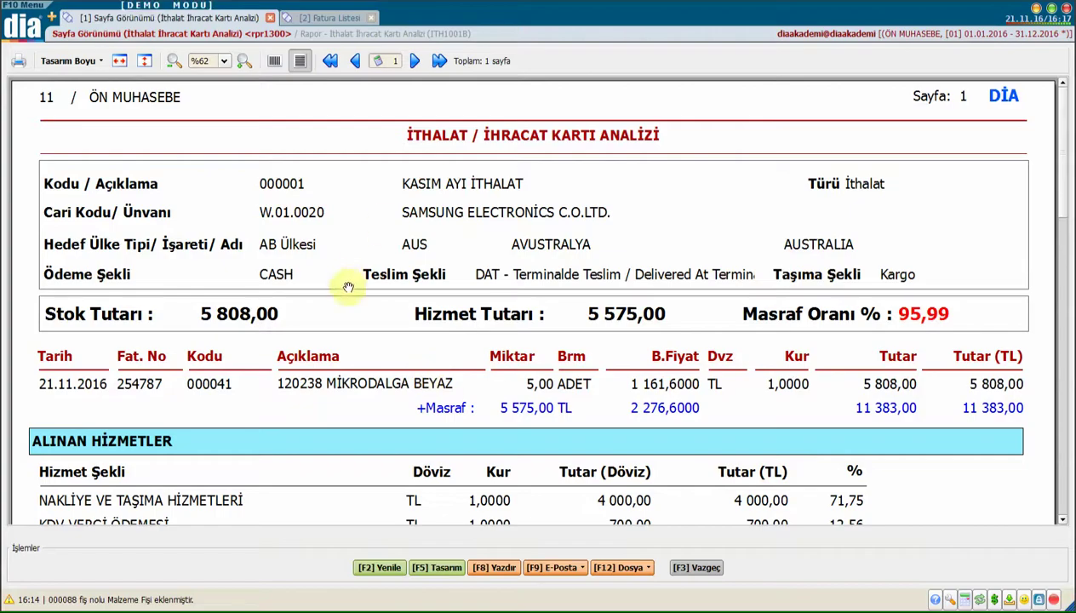
Step: Examine the stock line with added expenses and the received services in the card analysis, and close the report
scroll(383, 349, "down", 2)
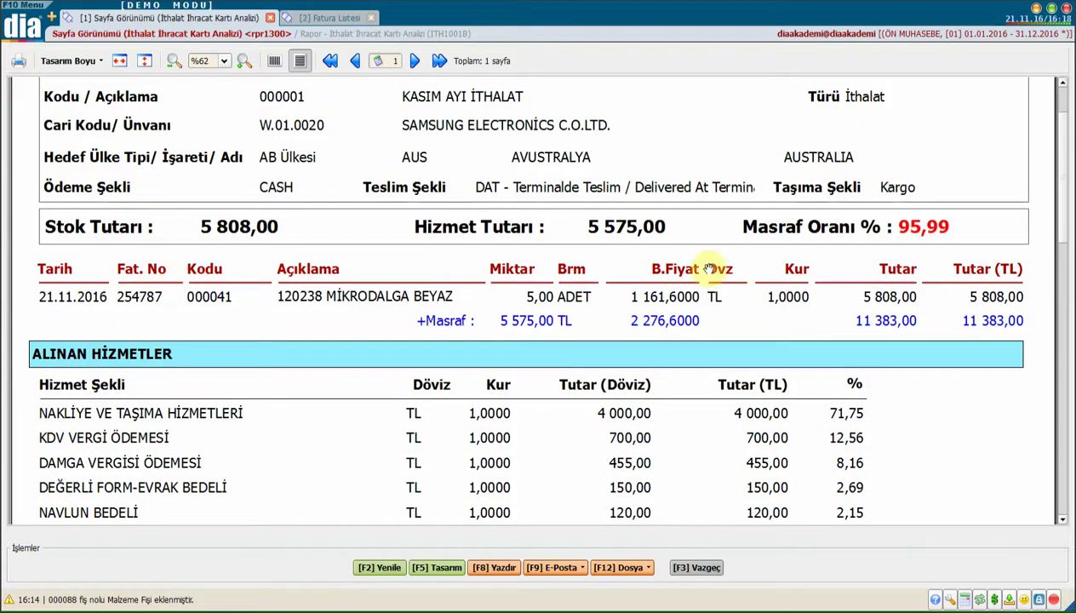
scroll(714, 241, "down", 4)
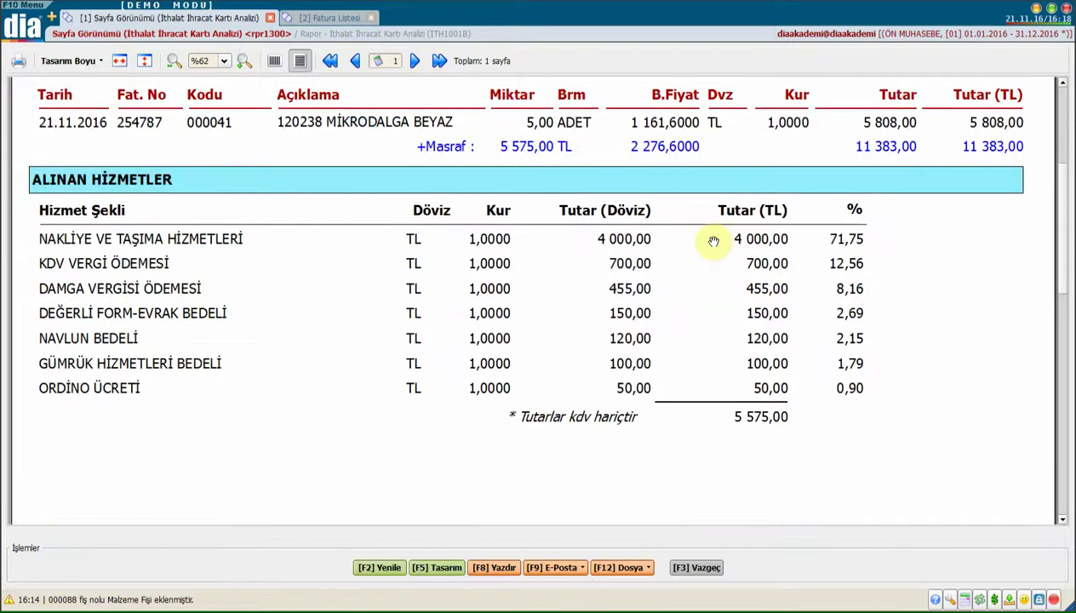
scroll(713, 241, "down", 6)
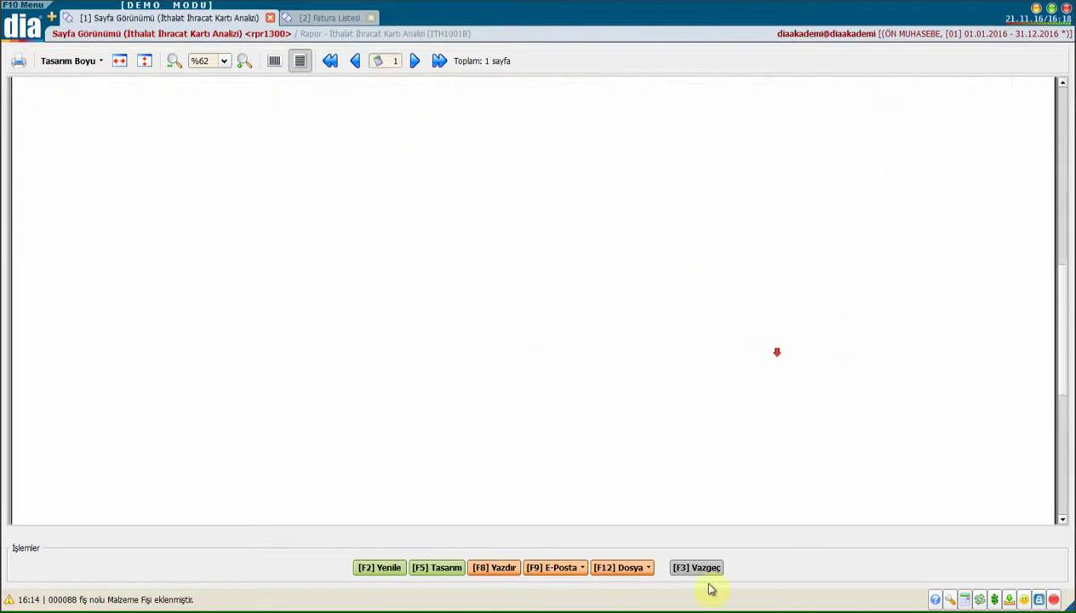
left_click(713, 568)
left_click(679, 571)
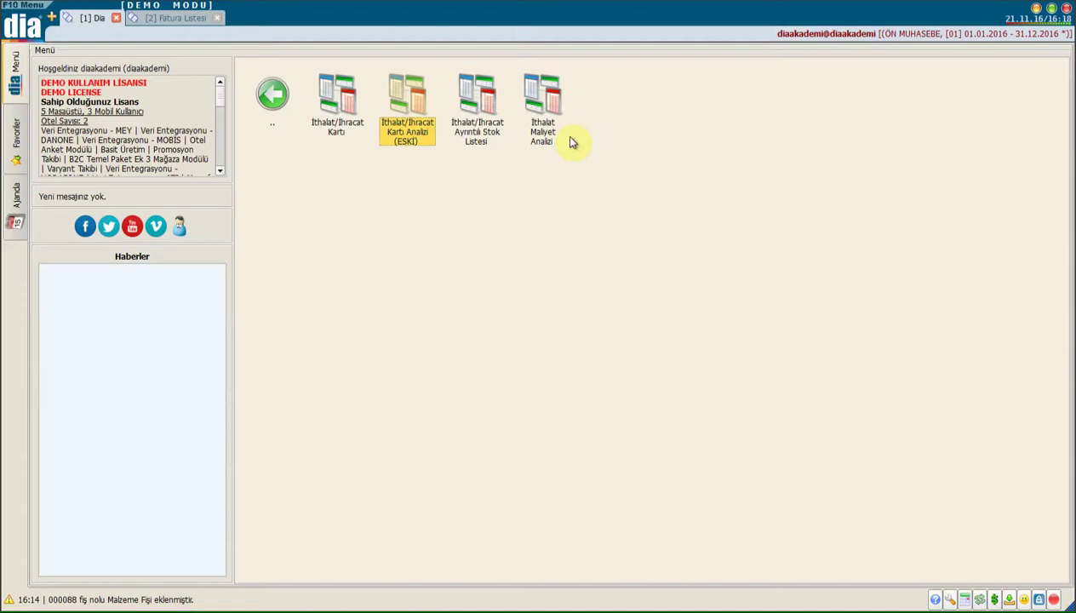
Step: Display the İthalat/İhracat Ayrıntılı Stok Listesi report with type İthalat, review its additional costs and final unit prices, and close it
left_click(497, 111)
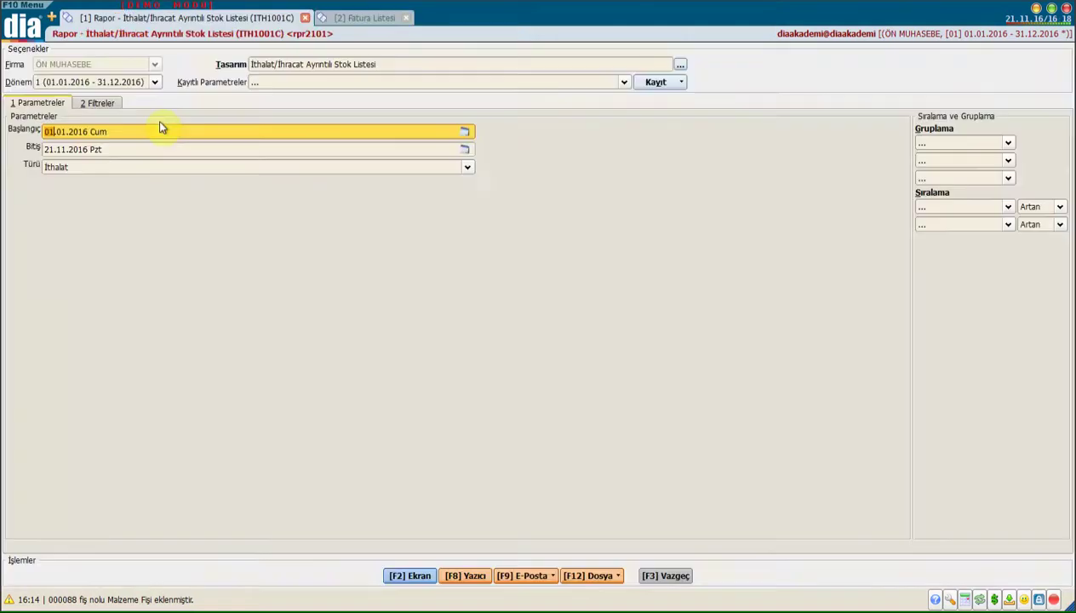
left_click(75, 152)
left_click(77, 168)
left_click(77, 168)
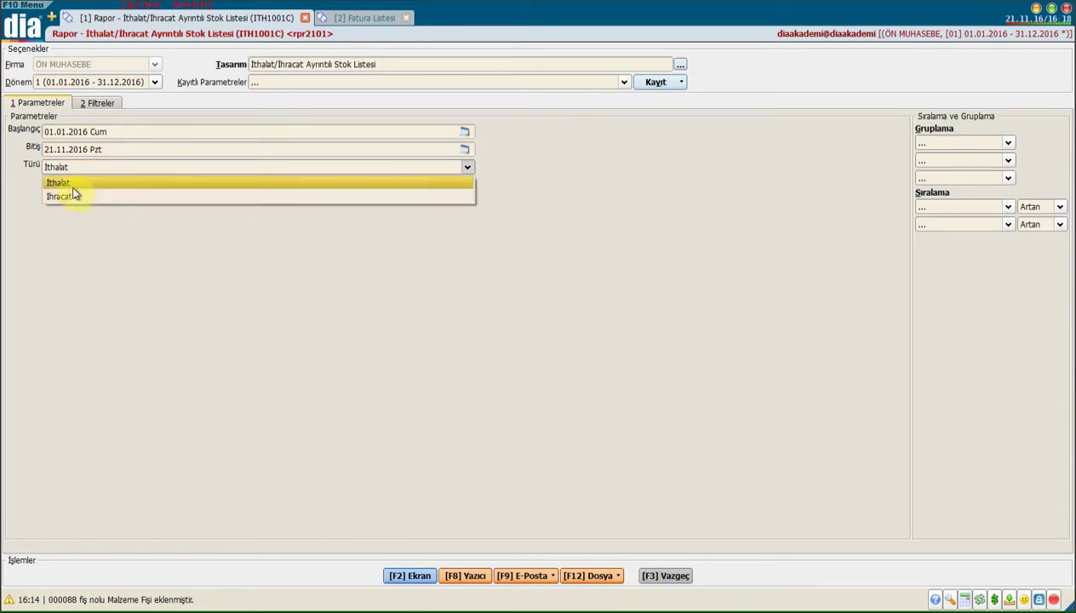
left_click(72, 184)
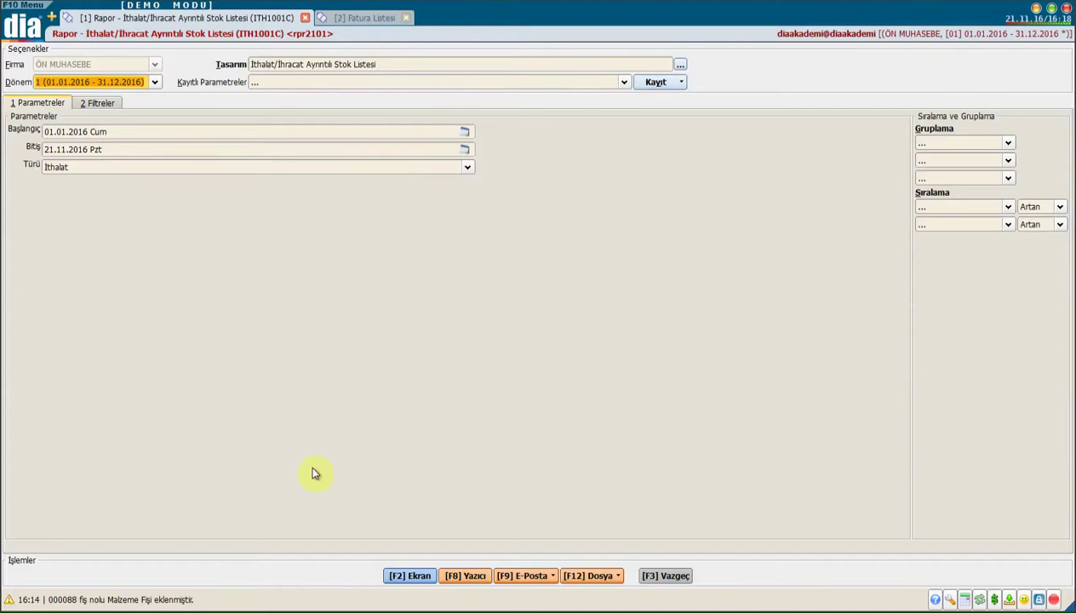
left_click(396, 575)
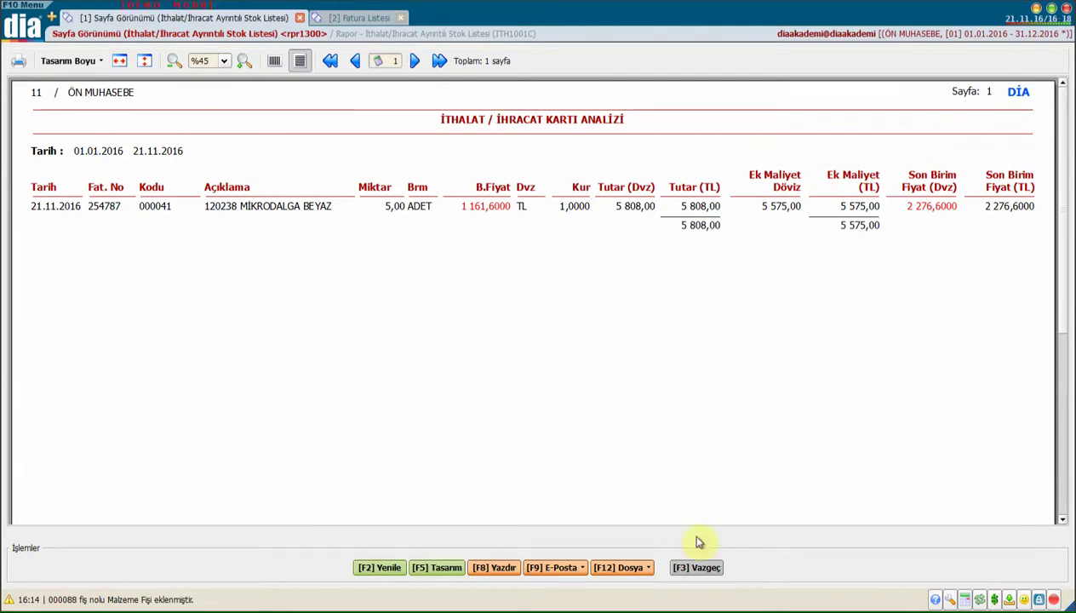
left_click(695, 566)
left_click(679, 574)
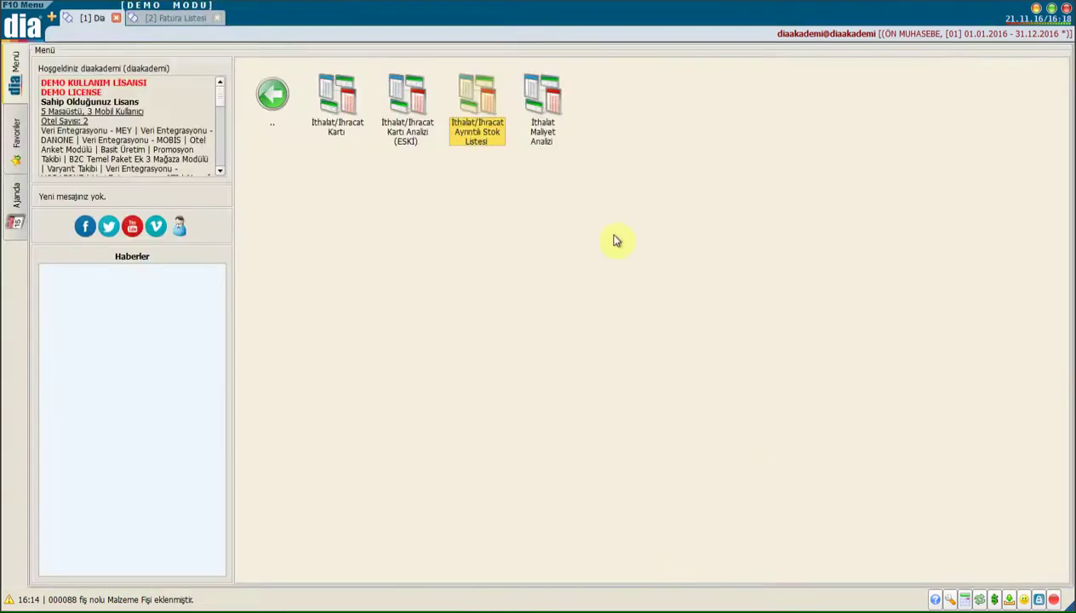
Step: Run the İthalat Maliyet Analizi report on screen for import card 000001
double_click(559, 103)
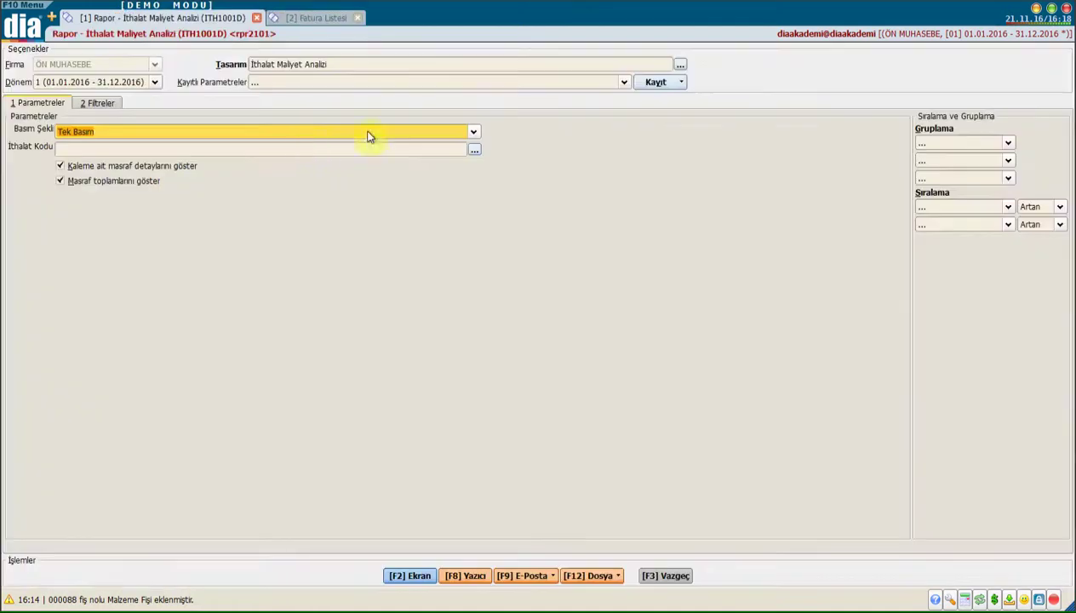
left_click(307, 150)
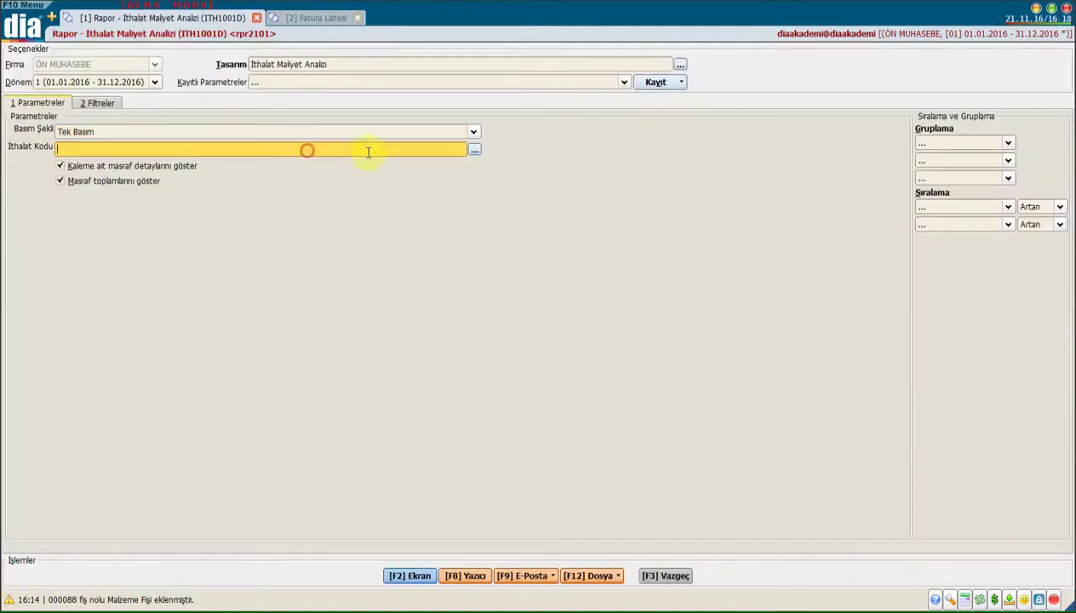
left_click(474, 151)
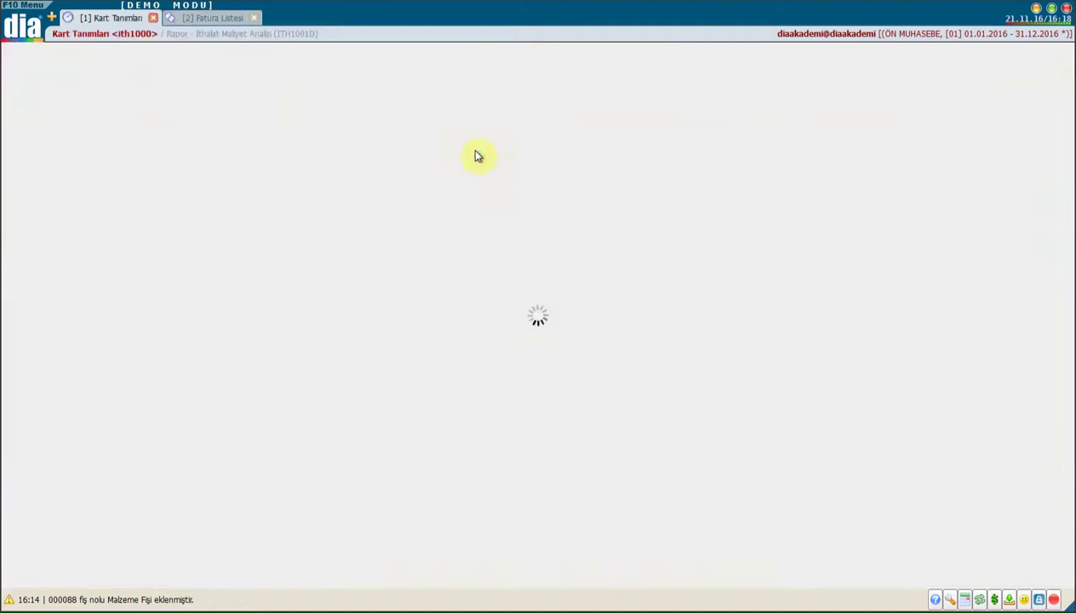
double_click(170, 119)
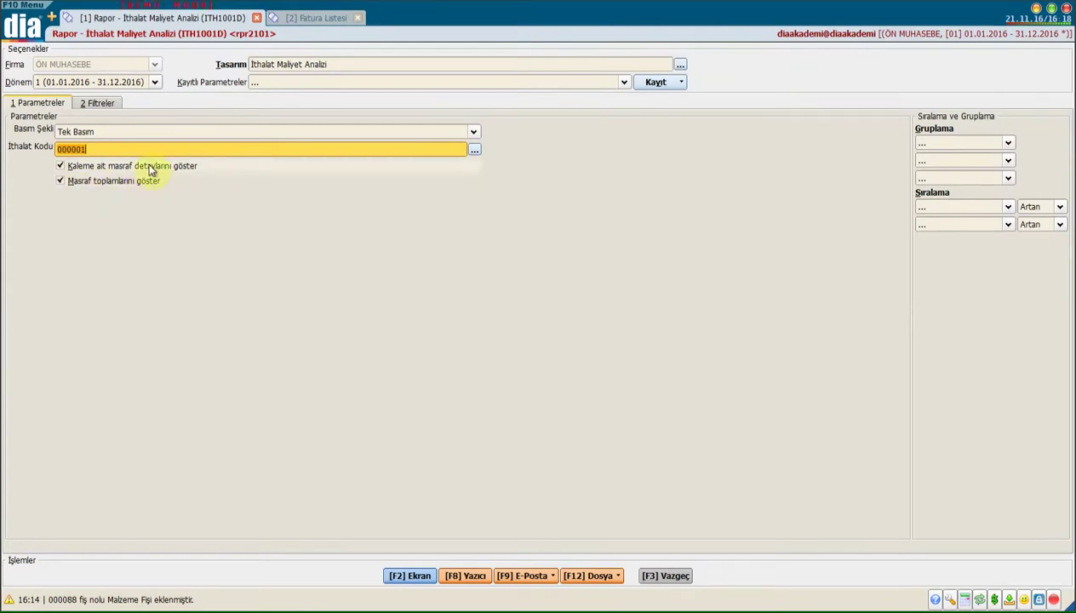
left_click(410, 576)
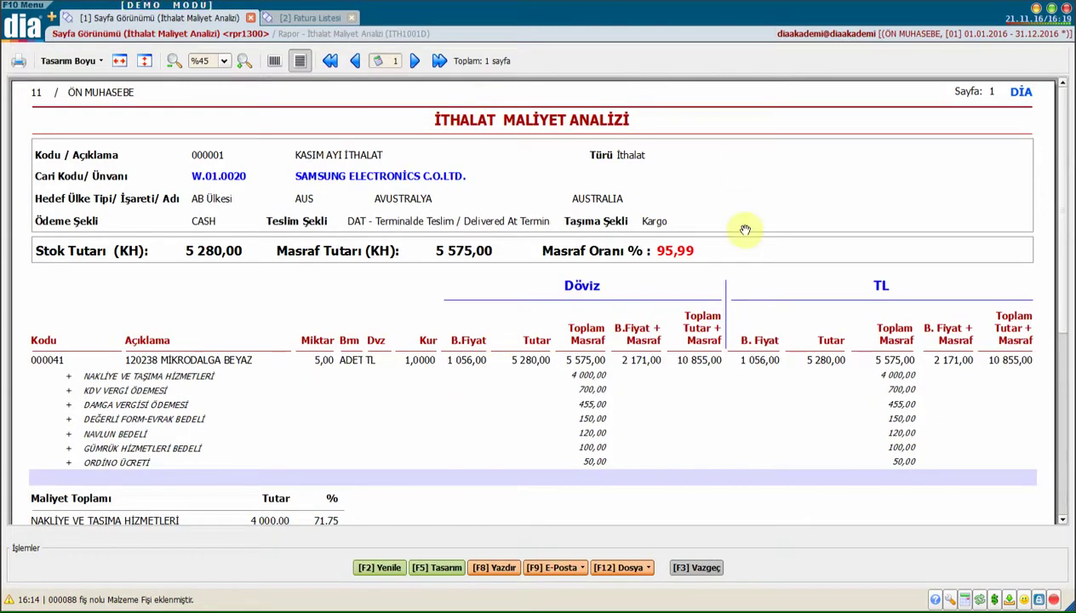
Step: Examine the expense breakdown of the microwave line and the cost totals in the import cost analysis
scroll(745, 230, "down", 1)
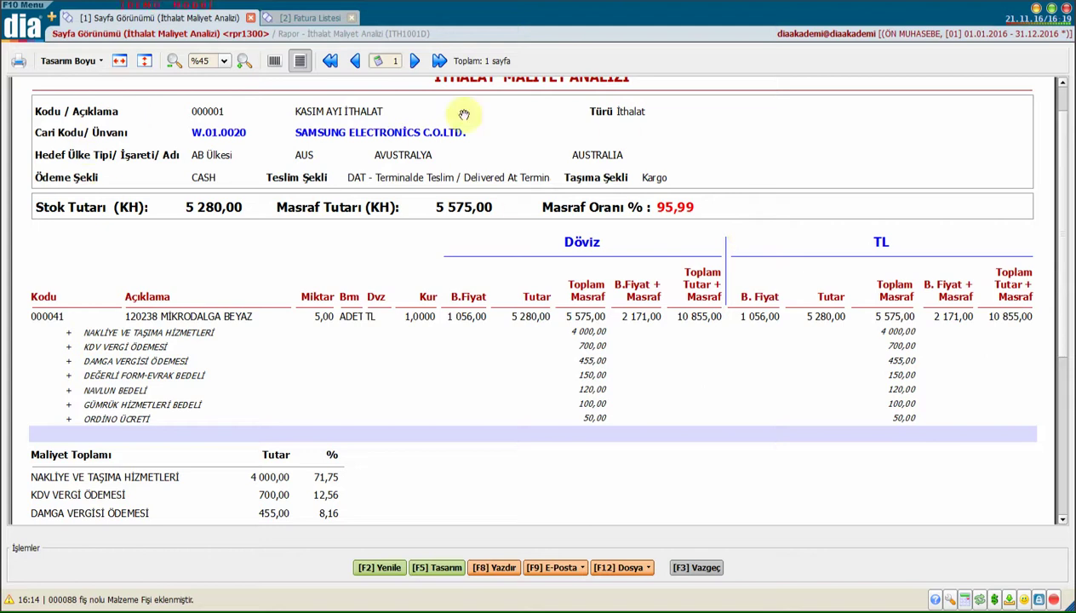
scroll(121, 232, "down", 1)
scroll(119, 238, "down", 1)
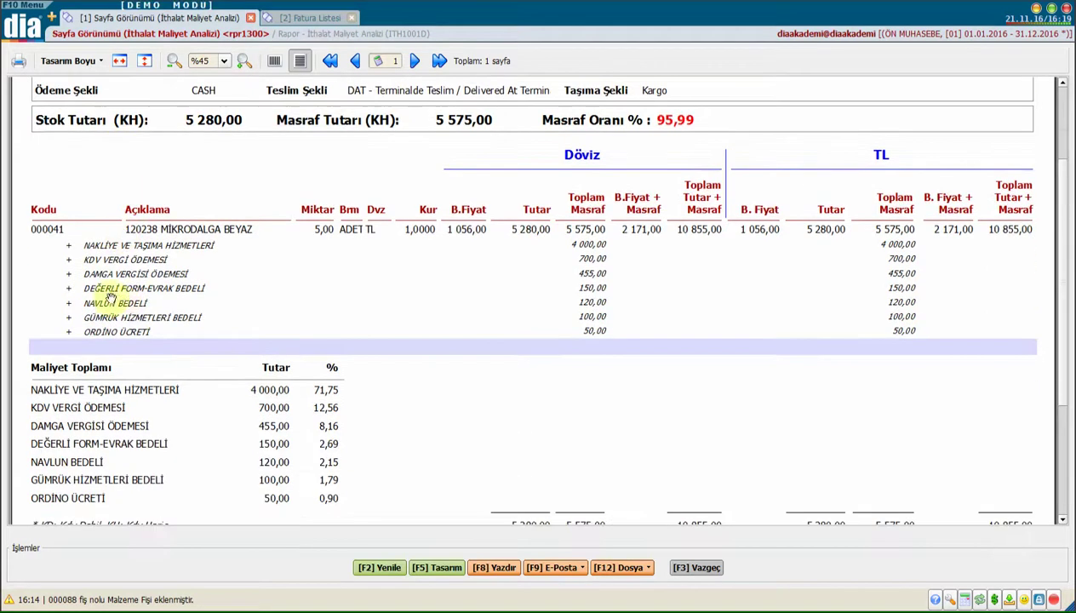
scroll(160, 374, "down", 2)
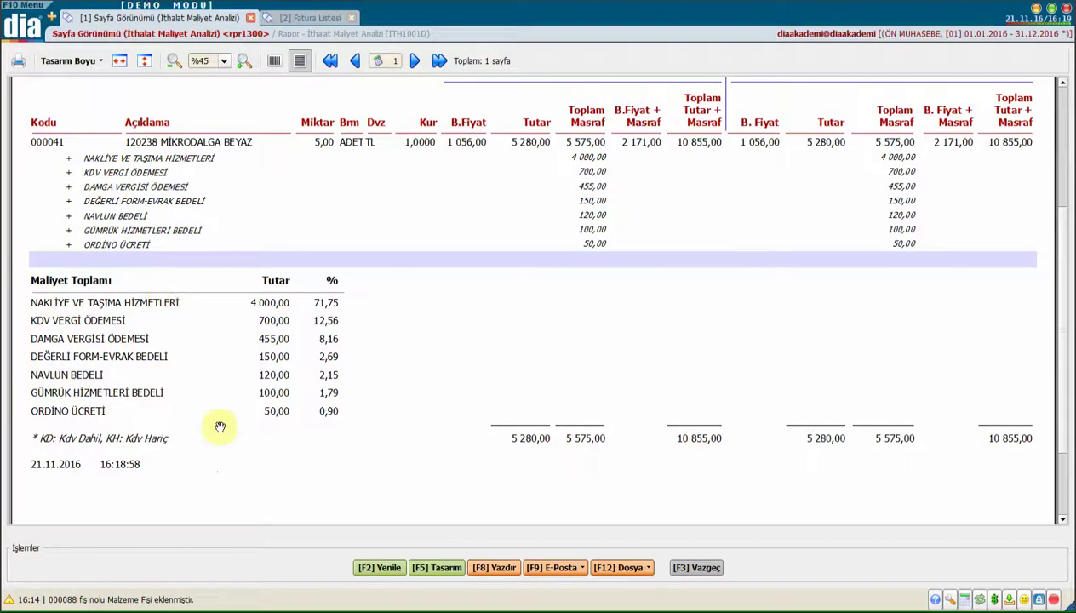
scroll(170, 393, "down", 3)
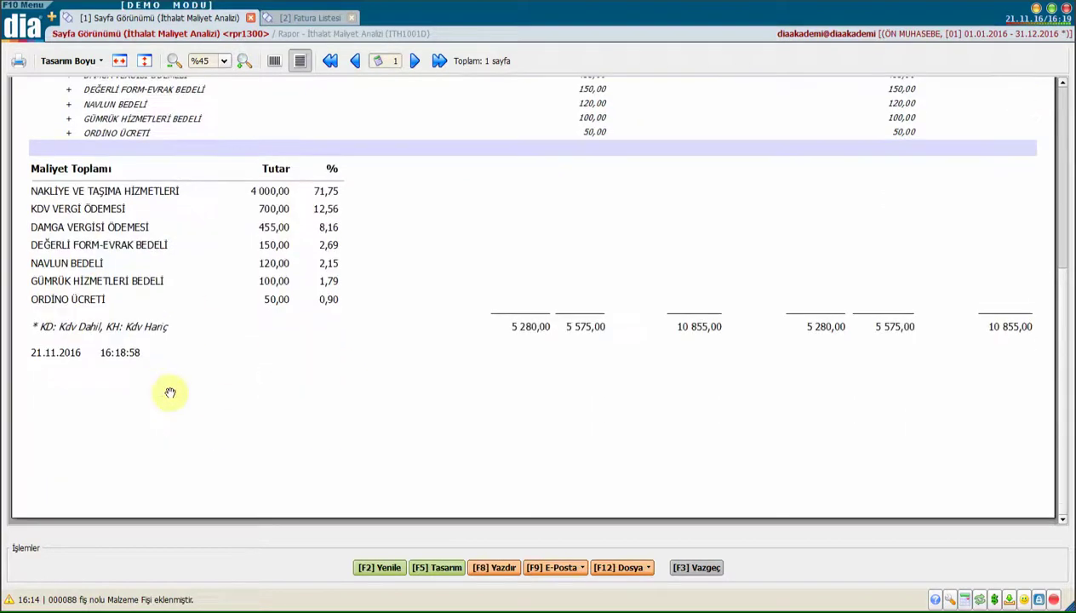
scroll(170, 392, "up", 9)
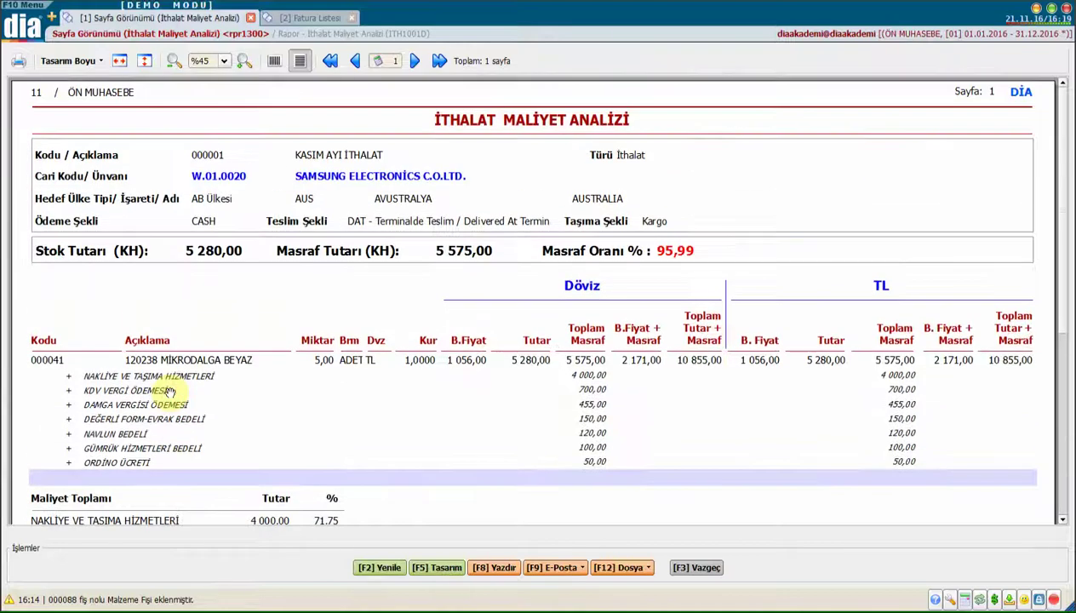